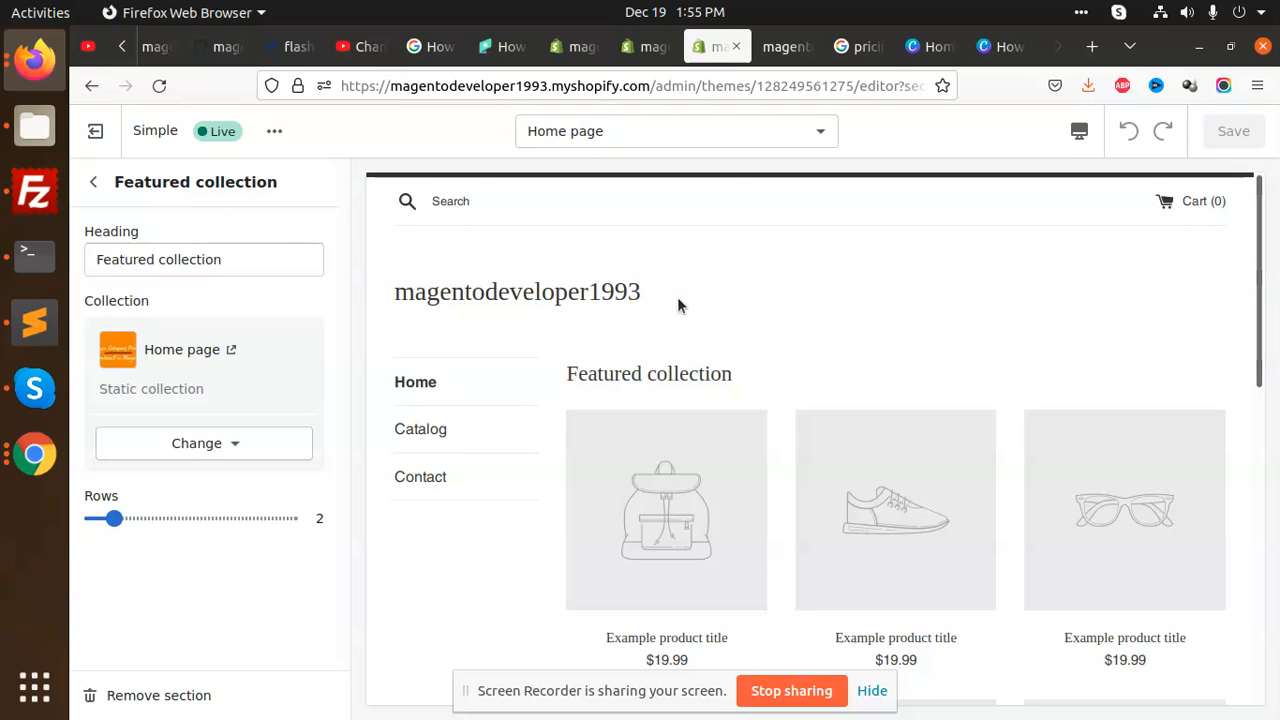
Step: Open the product collections in the store admin and start creating a new collection
click(623, 48)
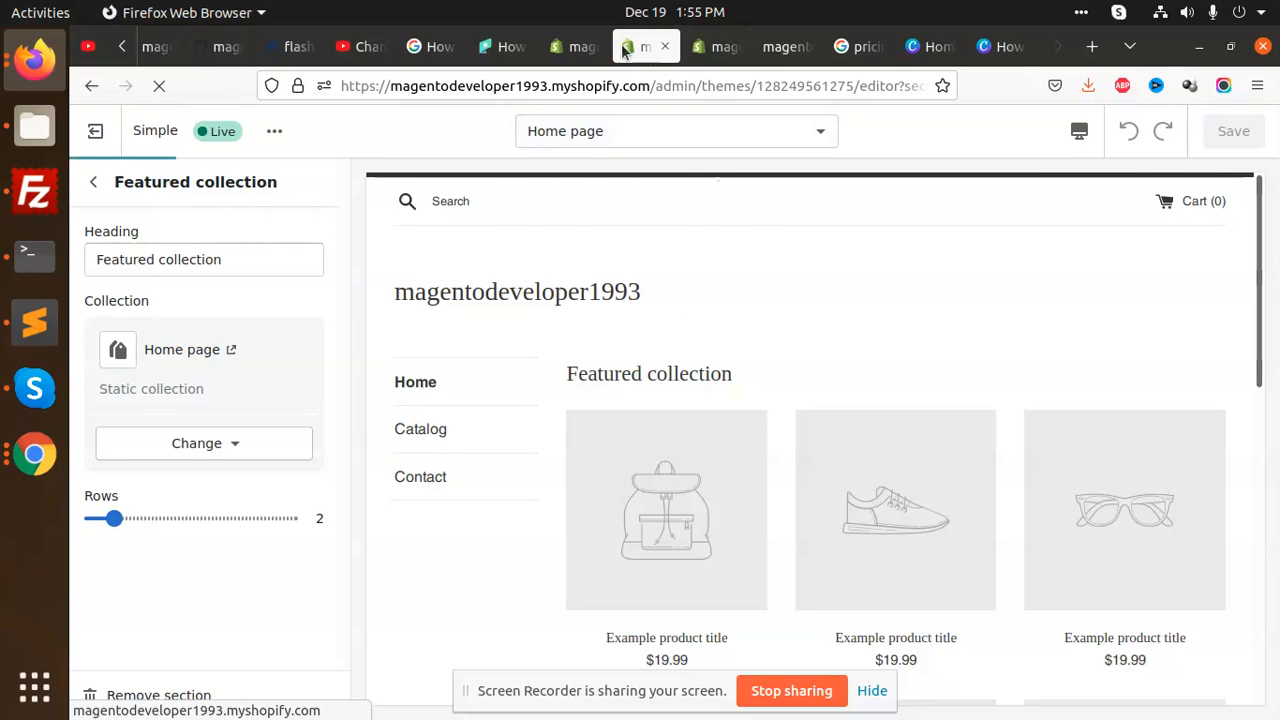
click(608, 47)
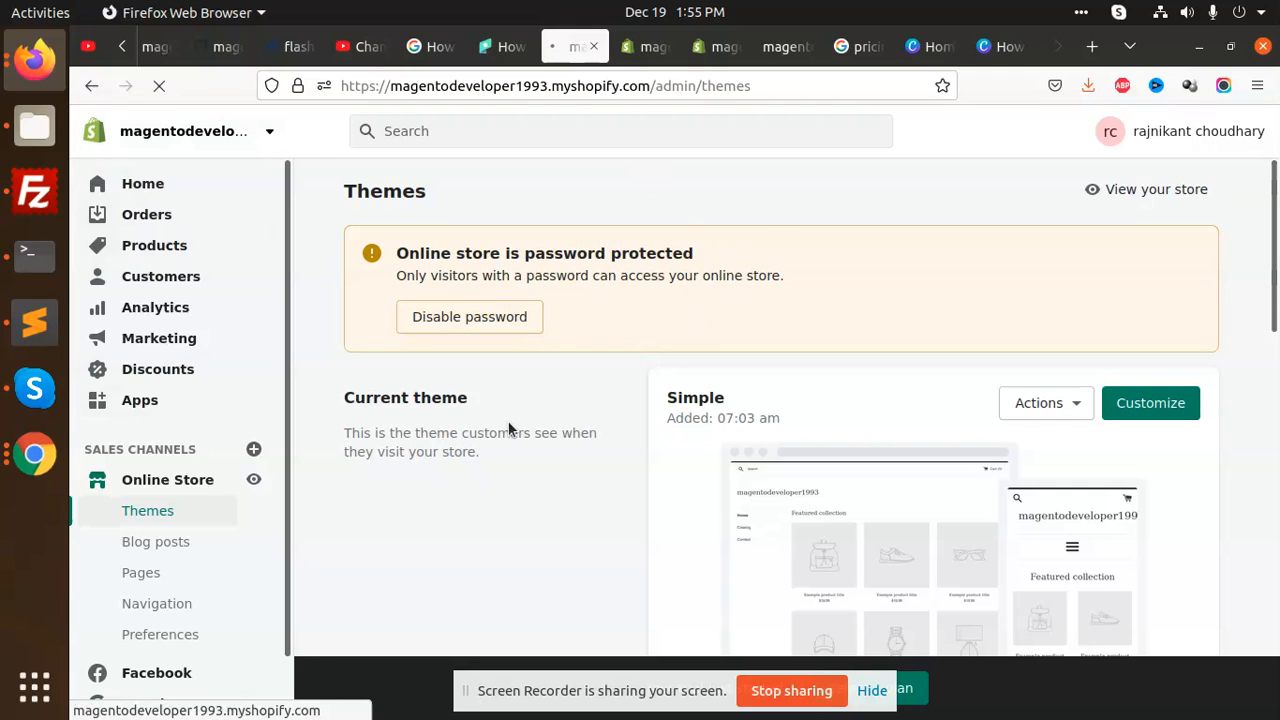
click(190, 252)
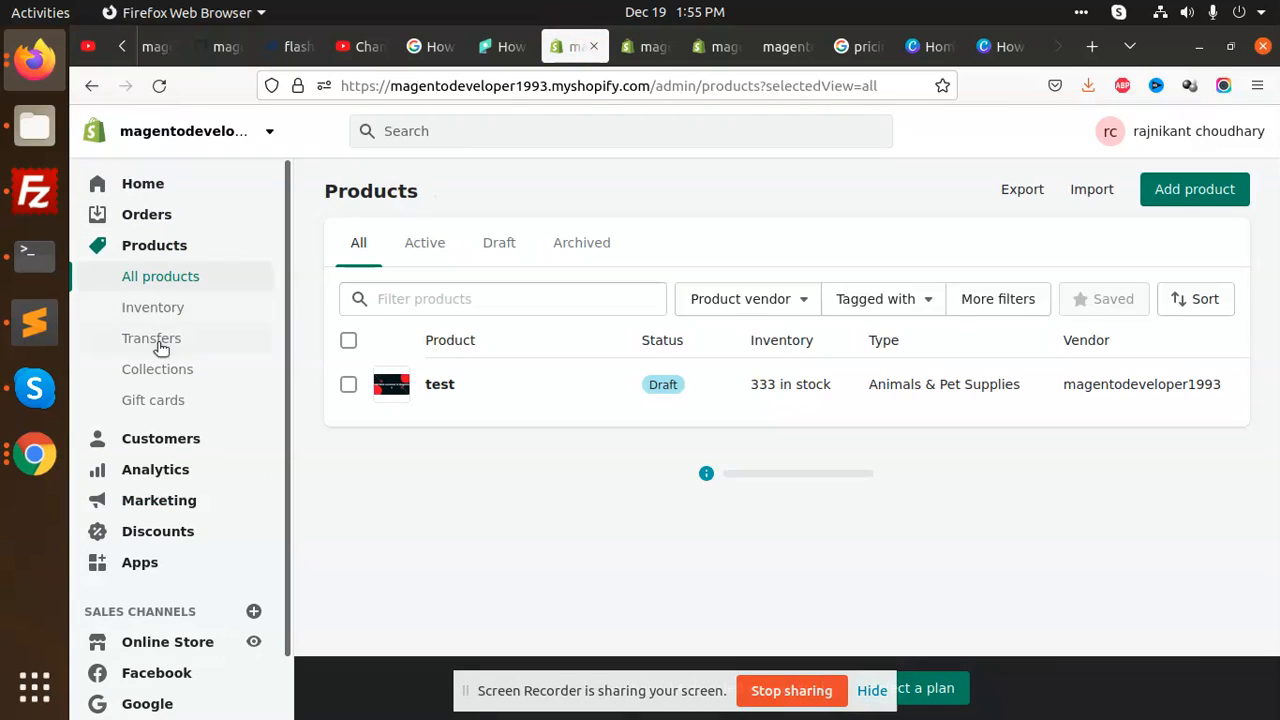
click(165, 380)
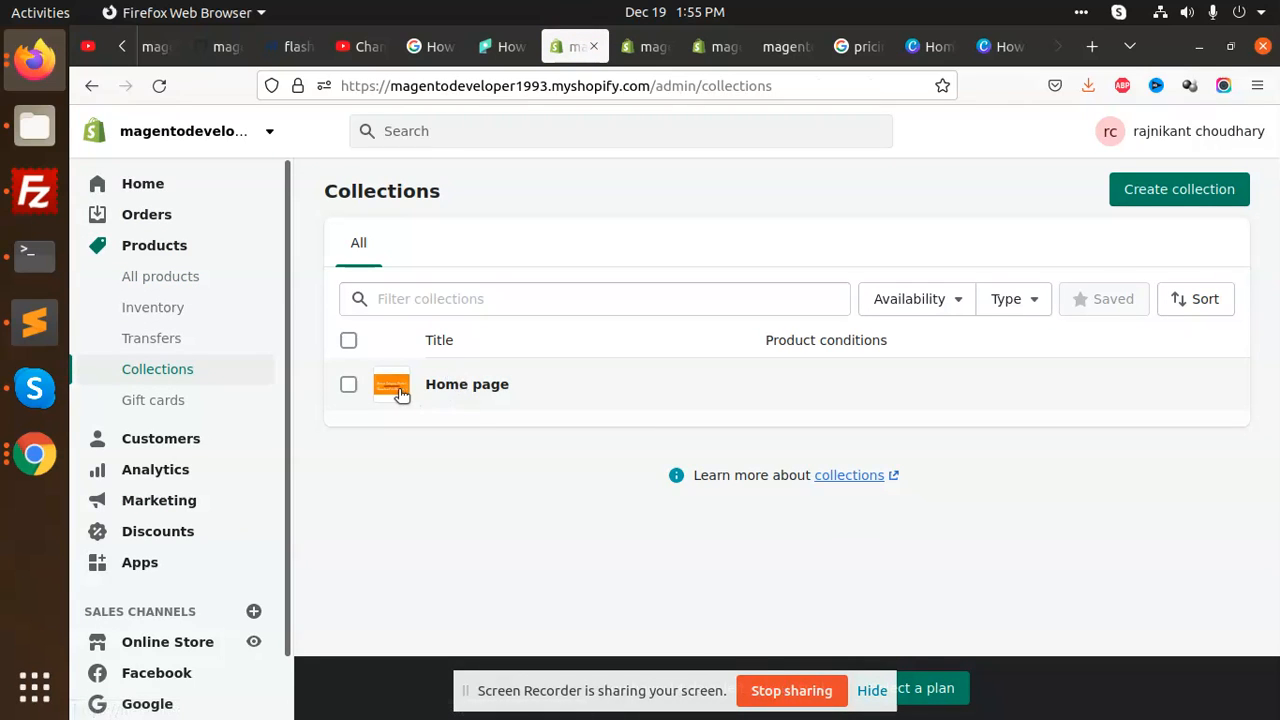
click(1140, 190)
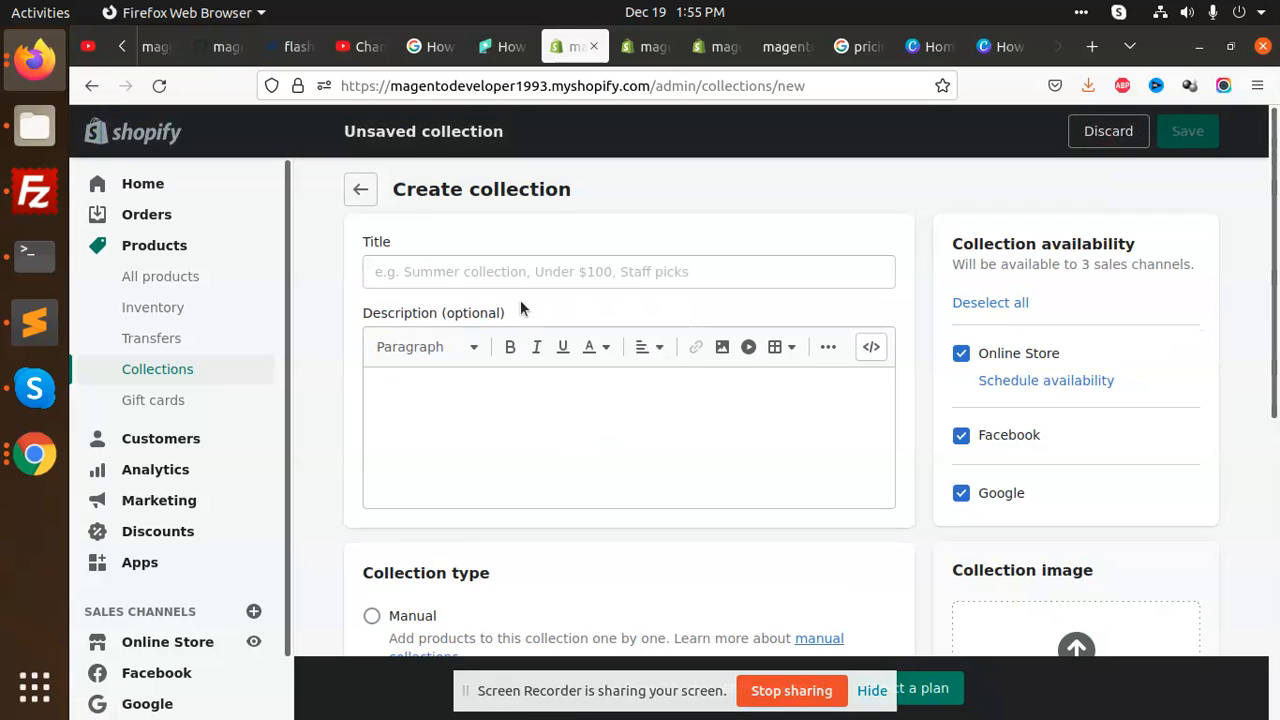
Step: Enter "bags" as both the title and the description of the new collection
click(472, 266)
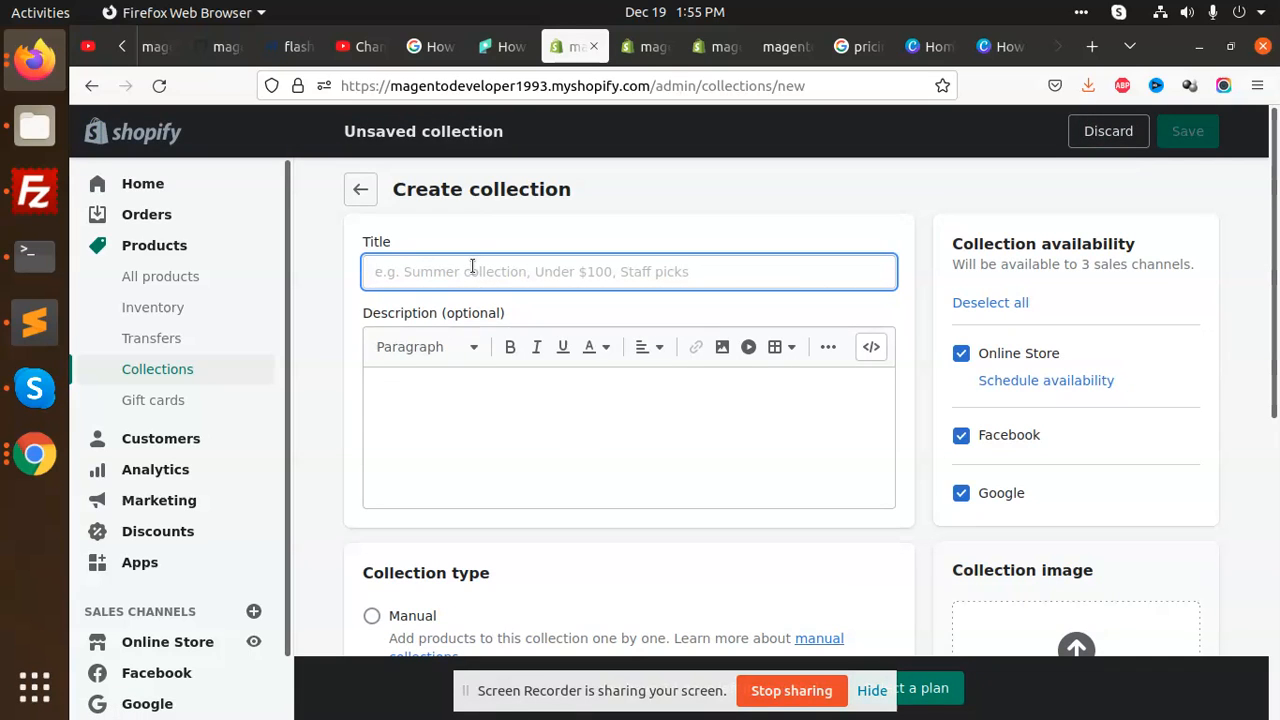
text(bags)
click(505, 395)
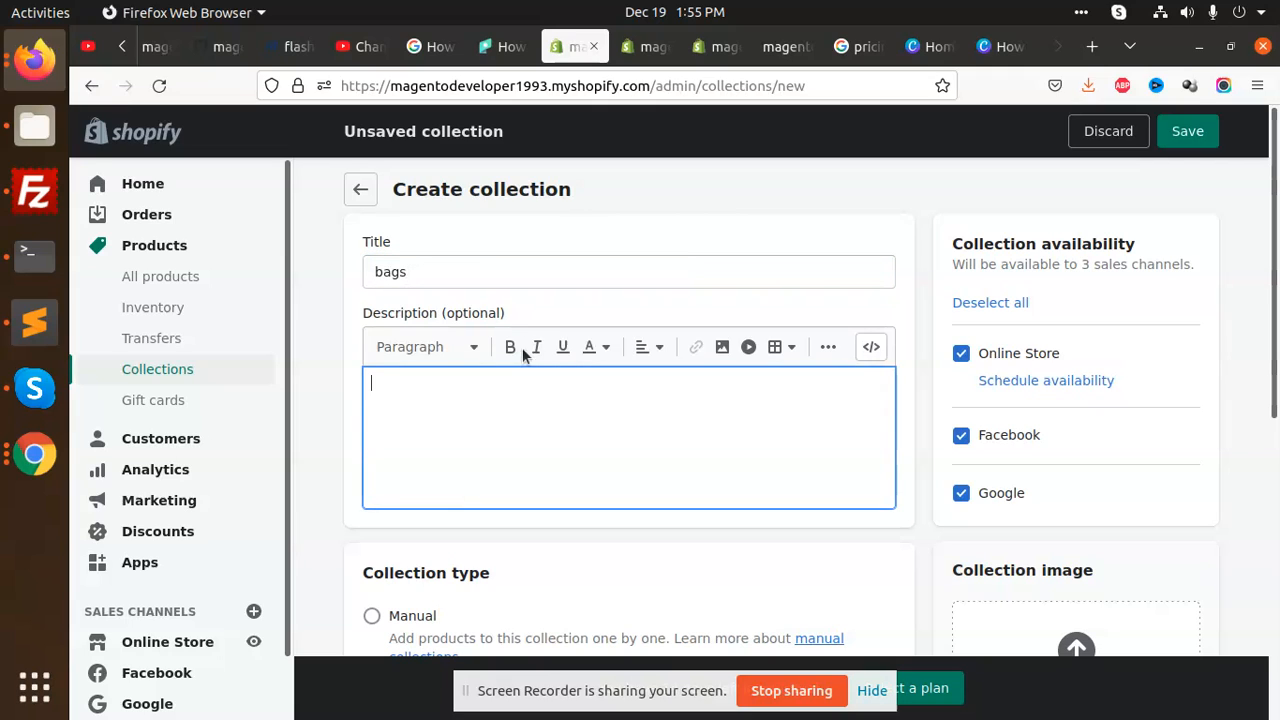
double_click(482, 284)
key(ctrl+c)
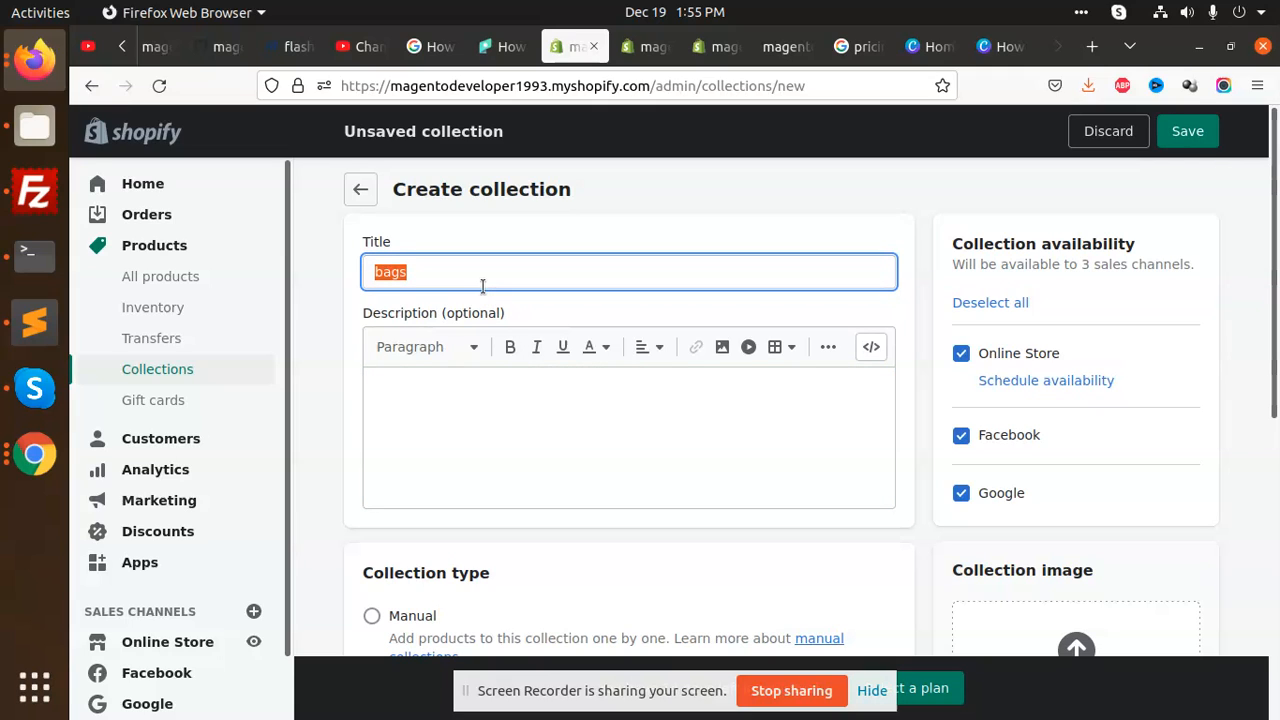
click(572, 464)
key(ctrl+v)
Step: Set the automated collection's products to match any condition
scroll(560, 450, down, 5)
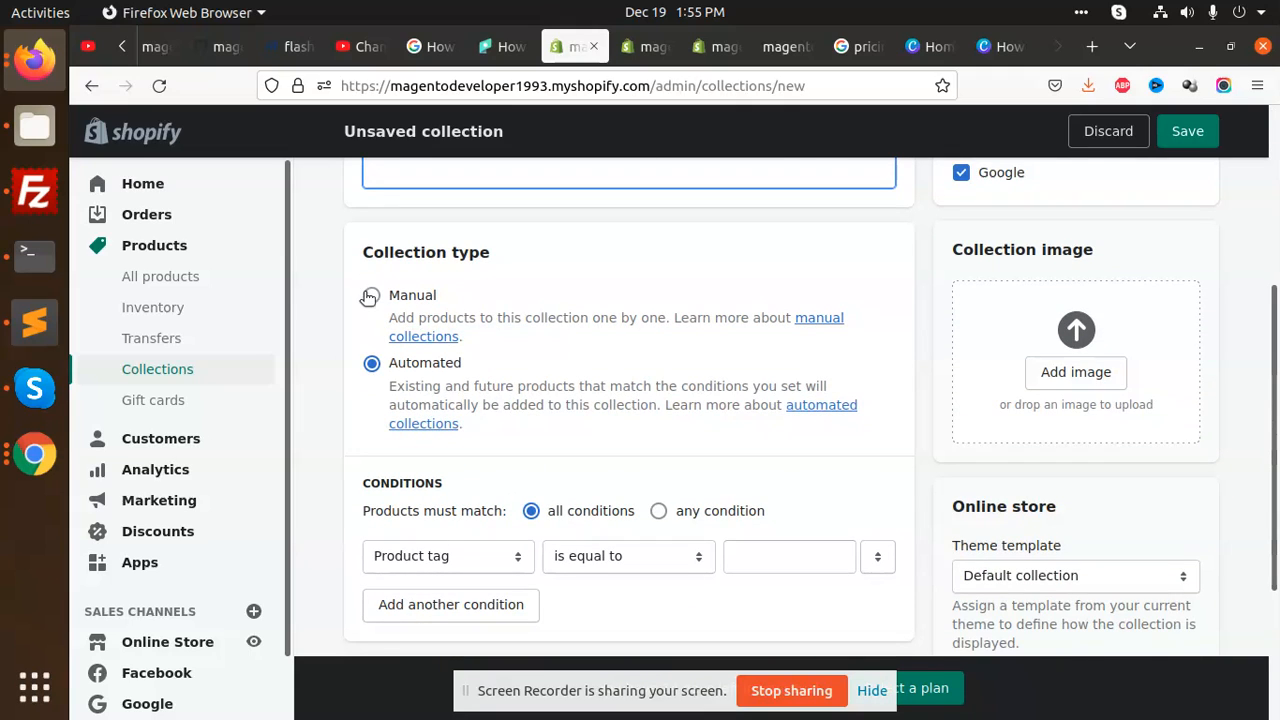
scroll(611, 400, down, 4)
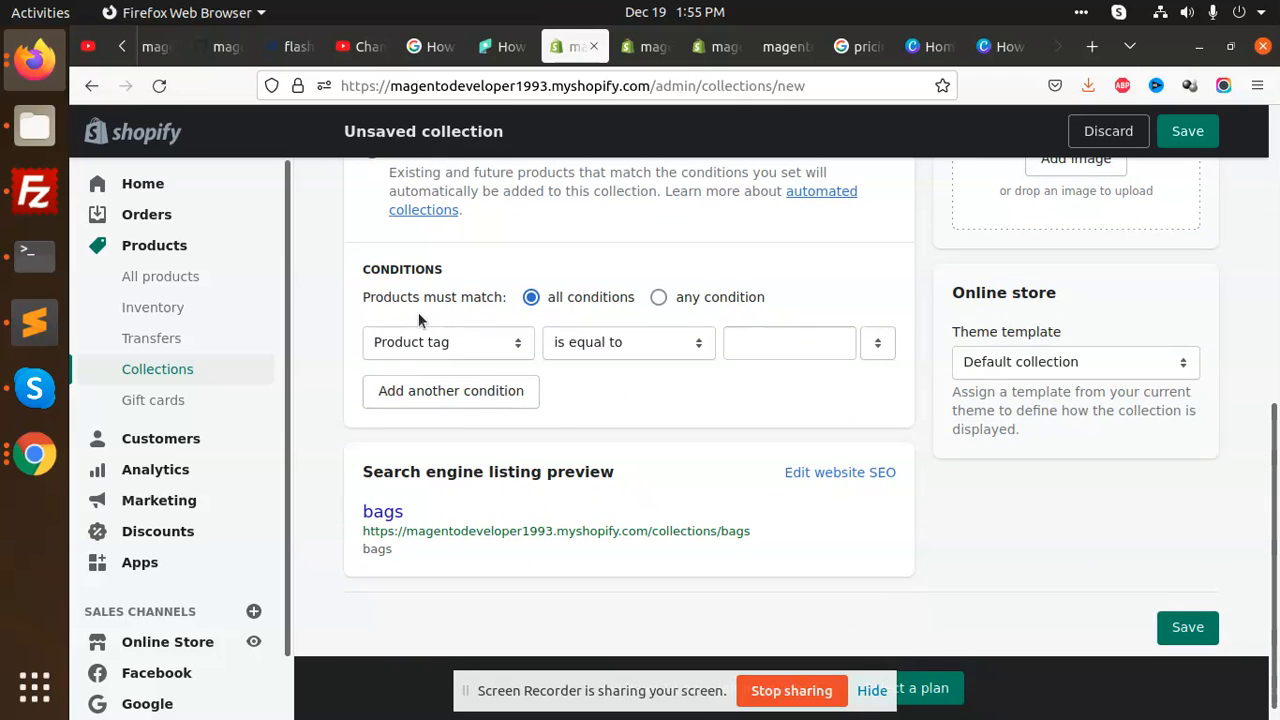
click(661, 299)
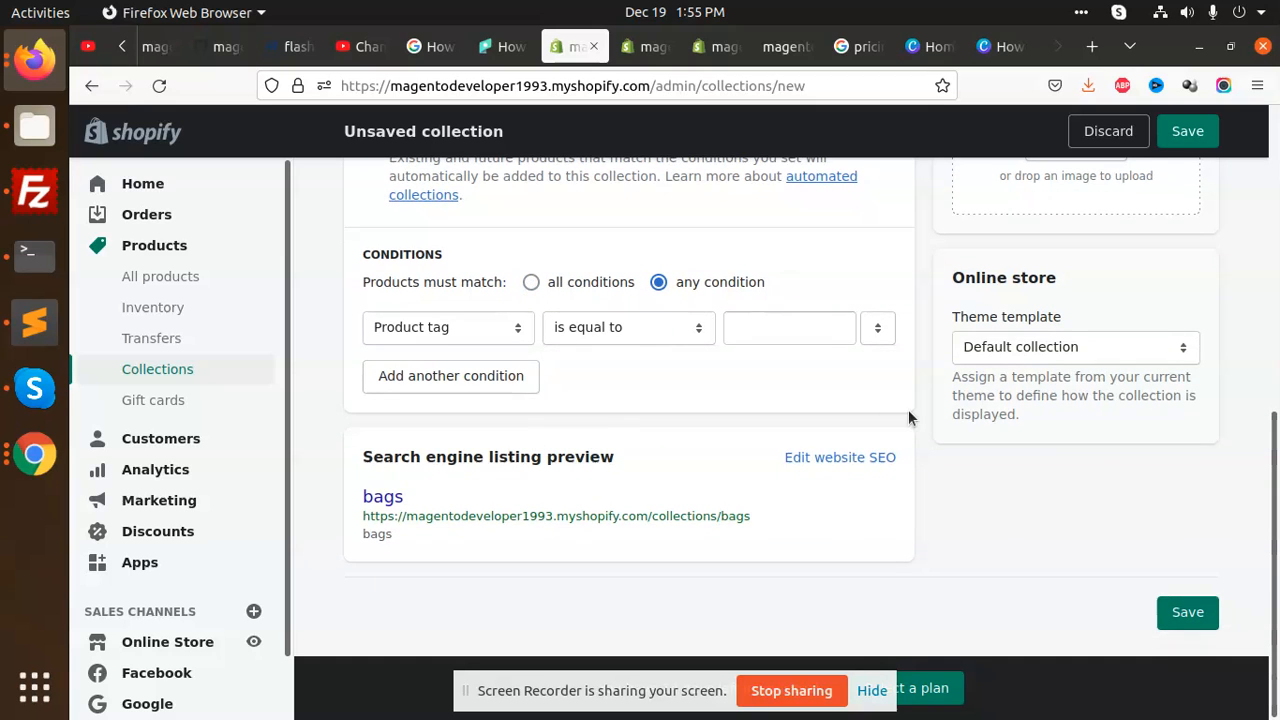
Step: Upload the red "ADD FORM IN CUSTOM STEP CHECKOUT MAGENTO 2" picture from Downloads as the collection image and try to save the collection
scroll(930, 405, up, 3)
scroll(951, 402, up, 1)
click(1071, 354)
scroll(633, 478, down, 15)
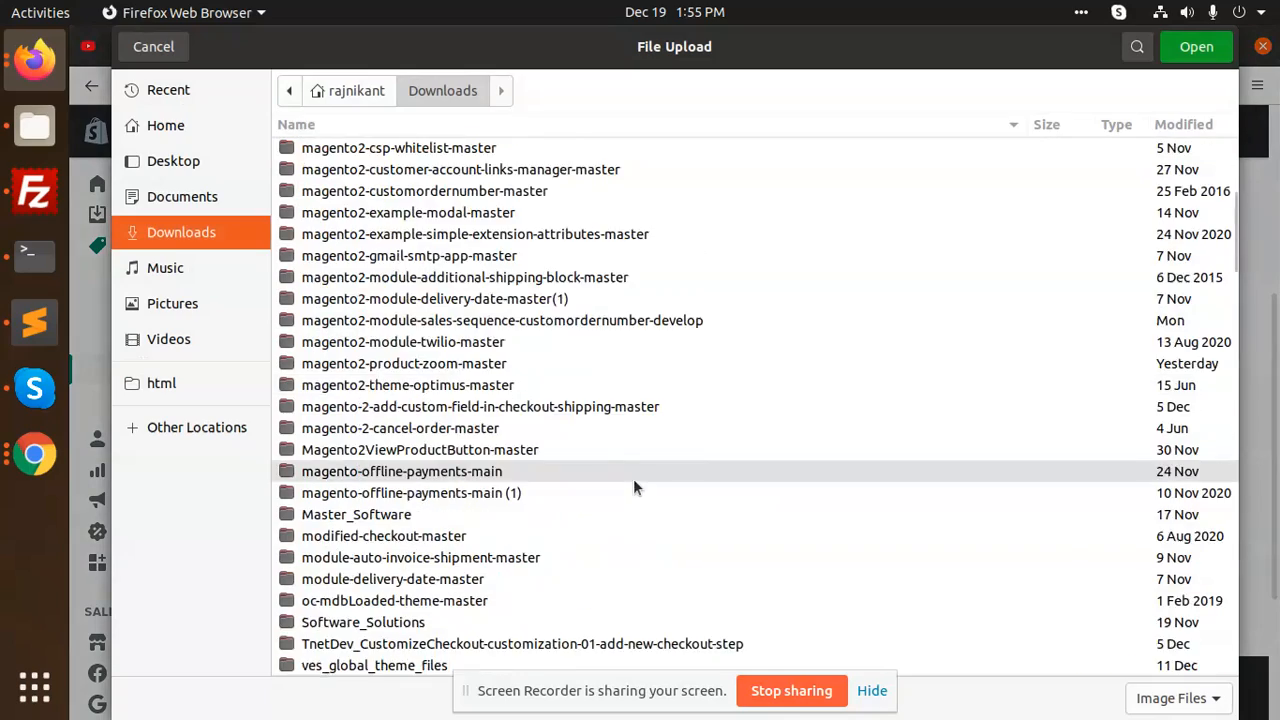
double_click(540, 429)
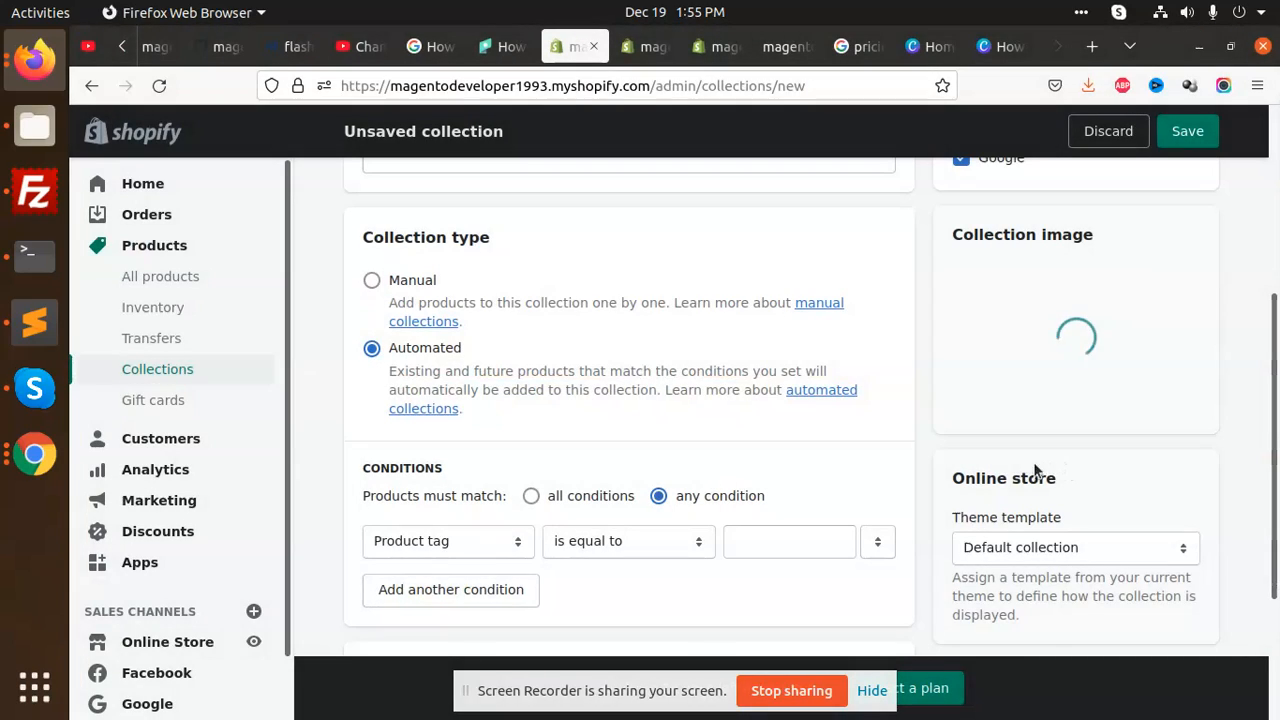
scroll(981, 467, down, 3)
click(1201, 613)
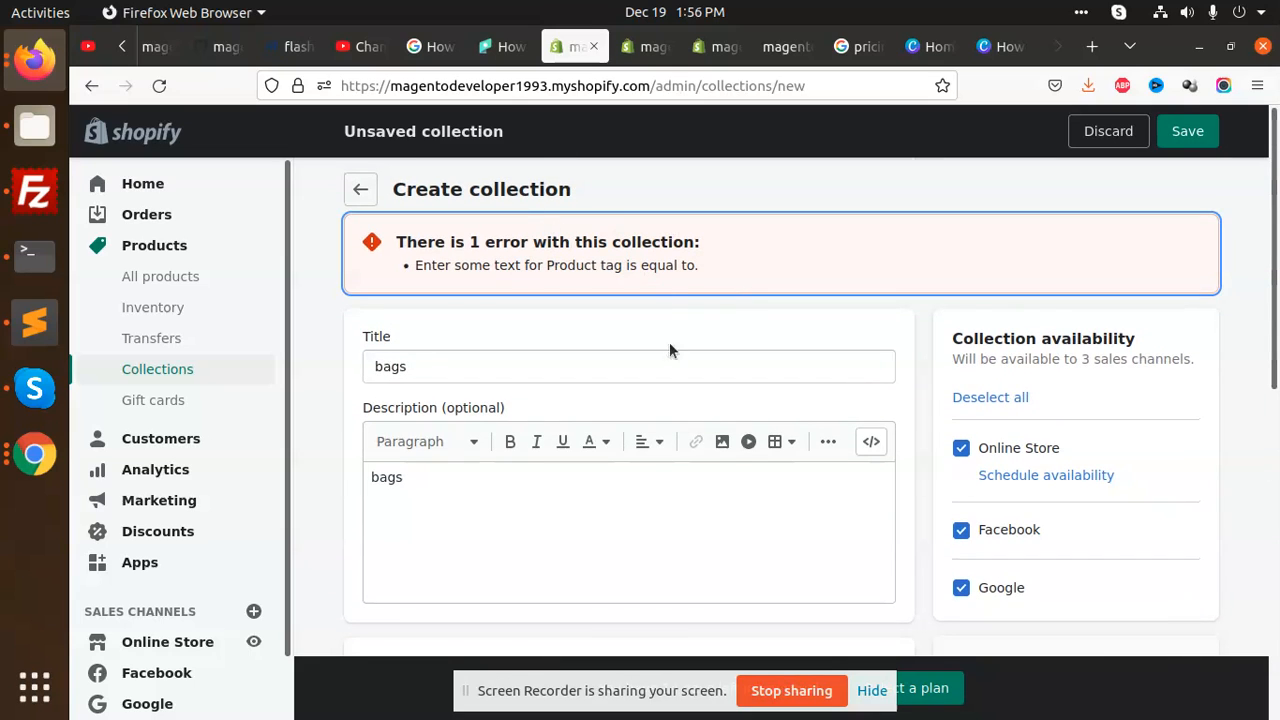
Step: Switch product matching to all conditions and try to save the collection with the product tag value left empty
scroll(671, 355, down, 3)
scroll(672, 364, down, 5)
click(770, 434)
click(878, 437)
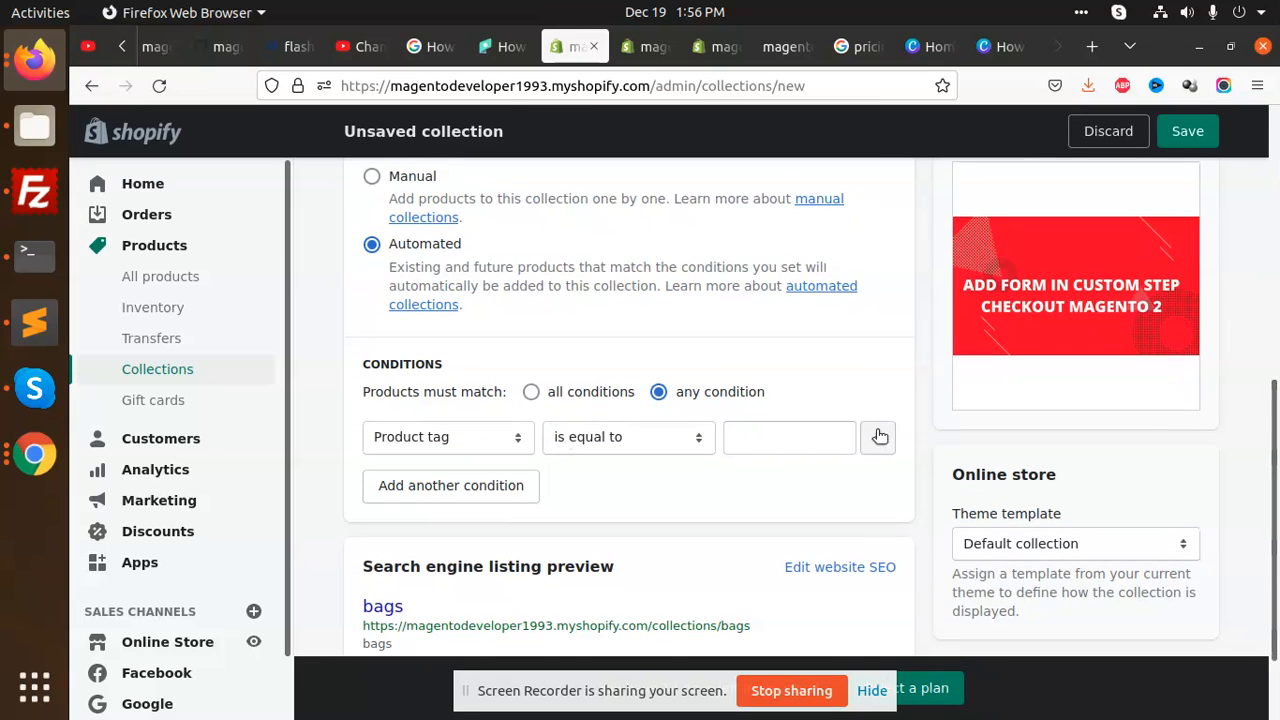
click(628, 437)
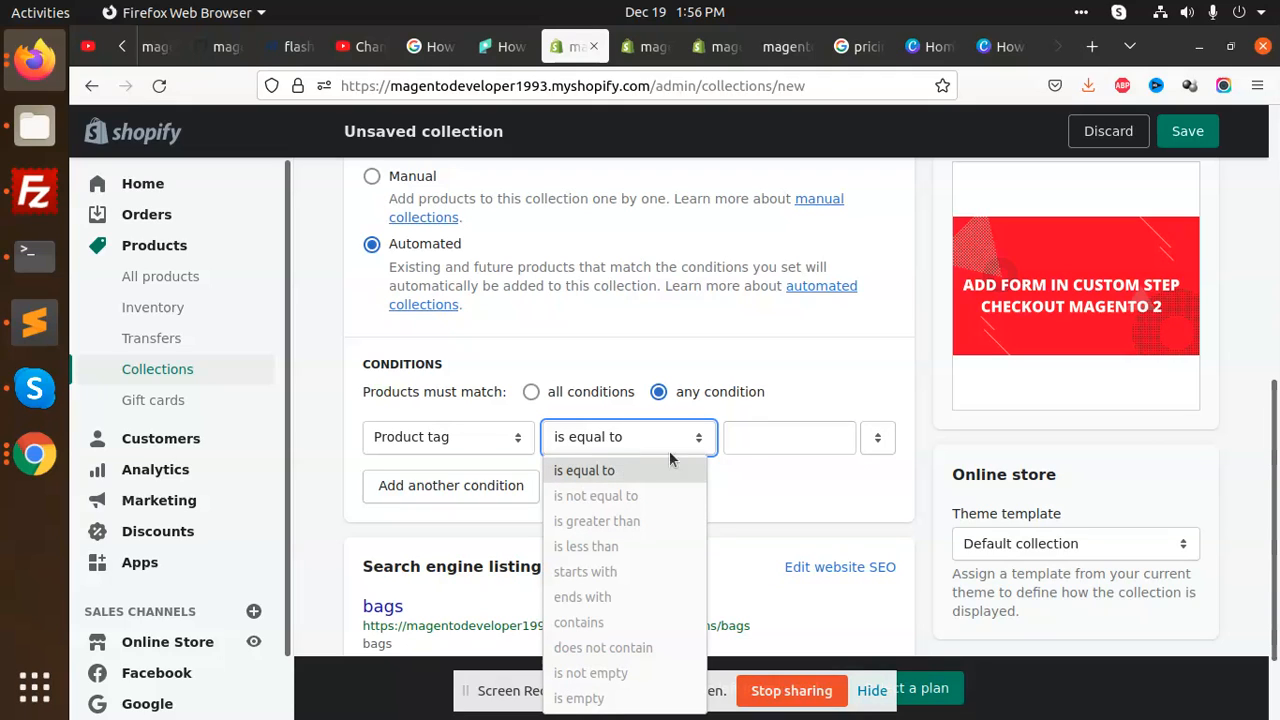
click(594, 397)
click(594, 397)
click(761, 428)
scroll(683, 482, down, 2)
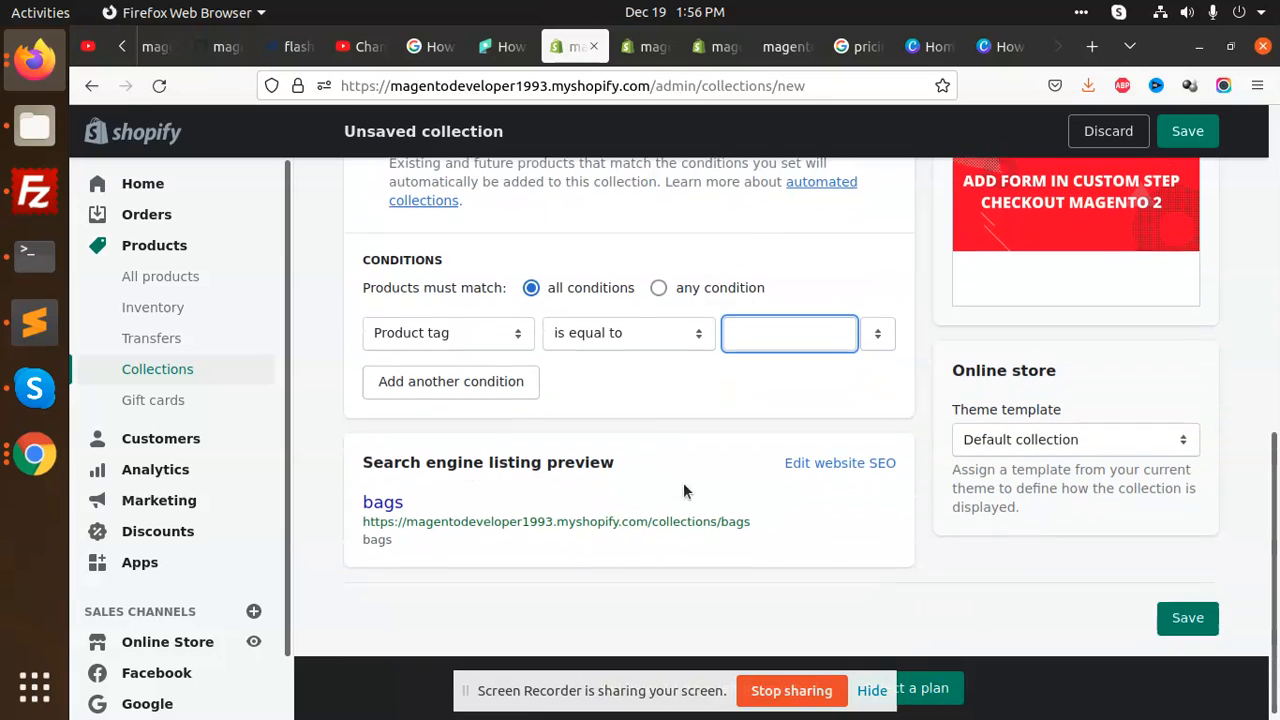
click(1171, 610)
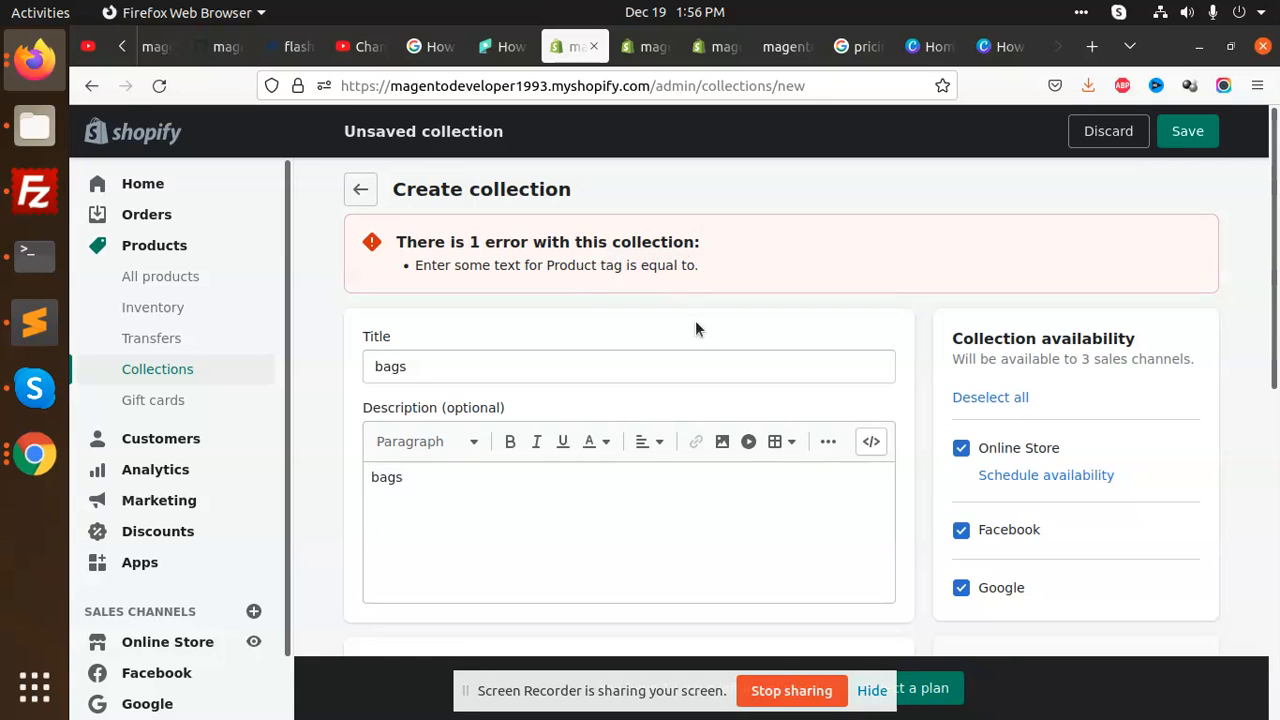
Step: Examine the product tag condition and its suggested tag values
scroll(697, 354, down, 5)
scroll(971, 314, up, 3)
scroll(933, 338, down, 3)
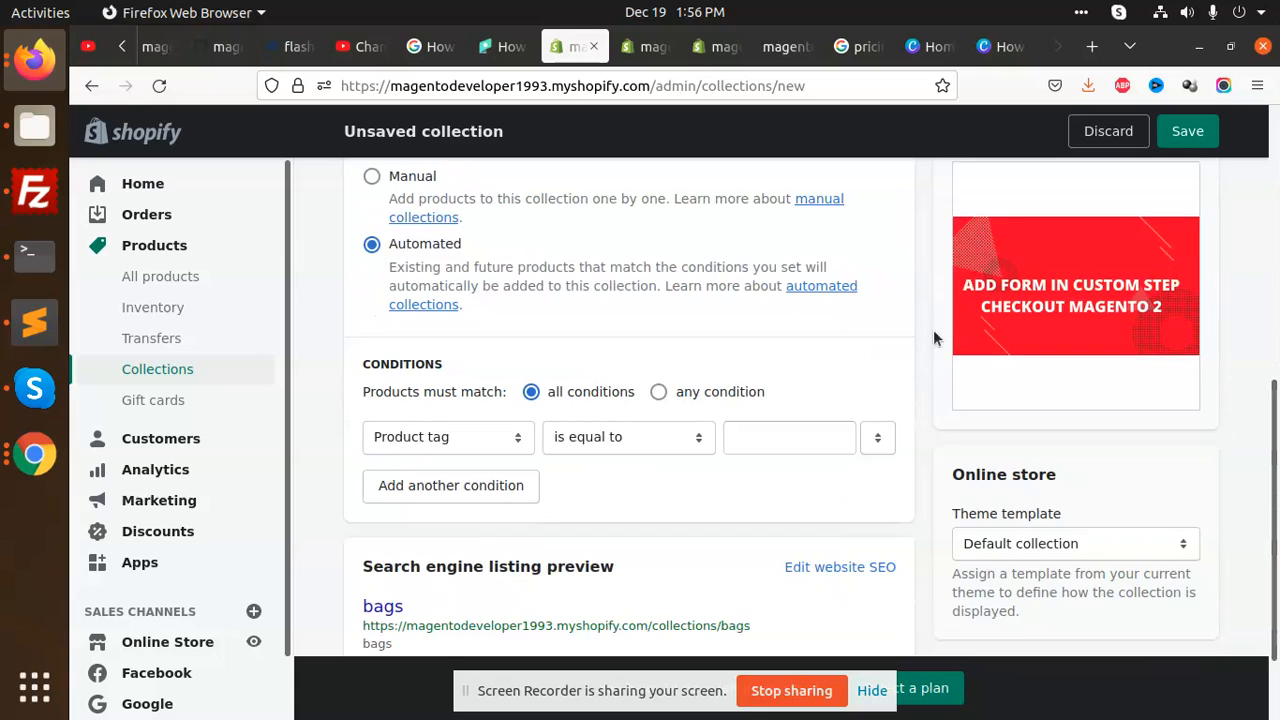
scroll(933, 338, down, 2)
click(746, 327)
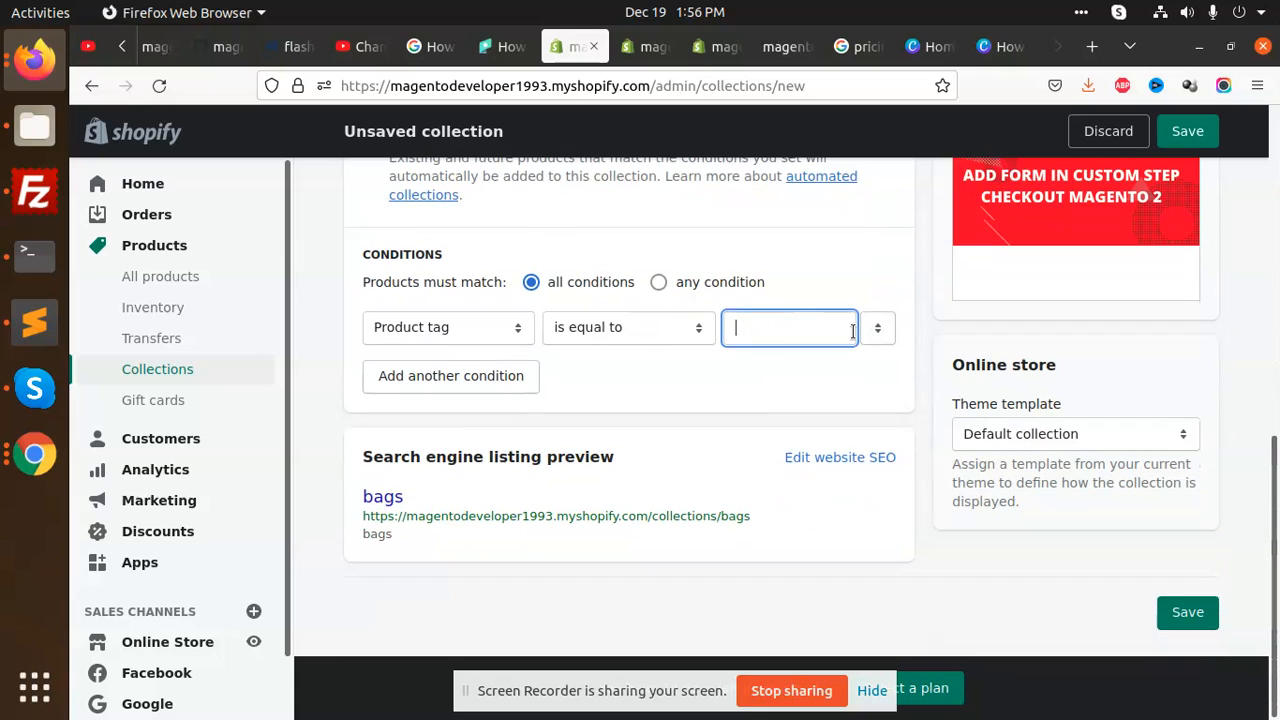
click(874, 333)
click(754, 329)
Step: Start a new product in a separate tab with status Active and examine where its tags are entered
middle_click(163, 277)
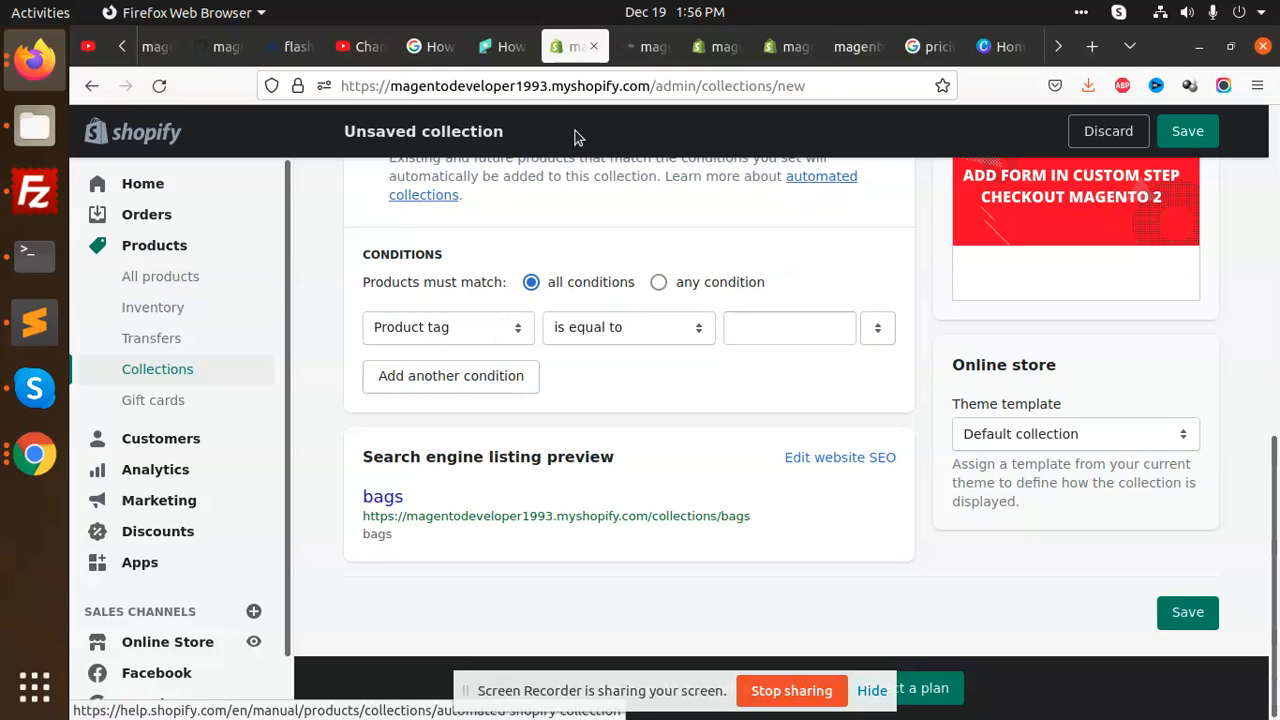
click(640, 52)
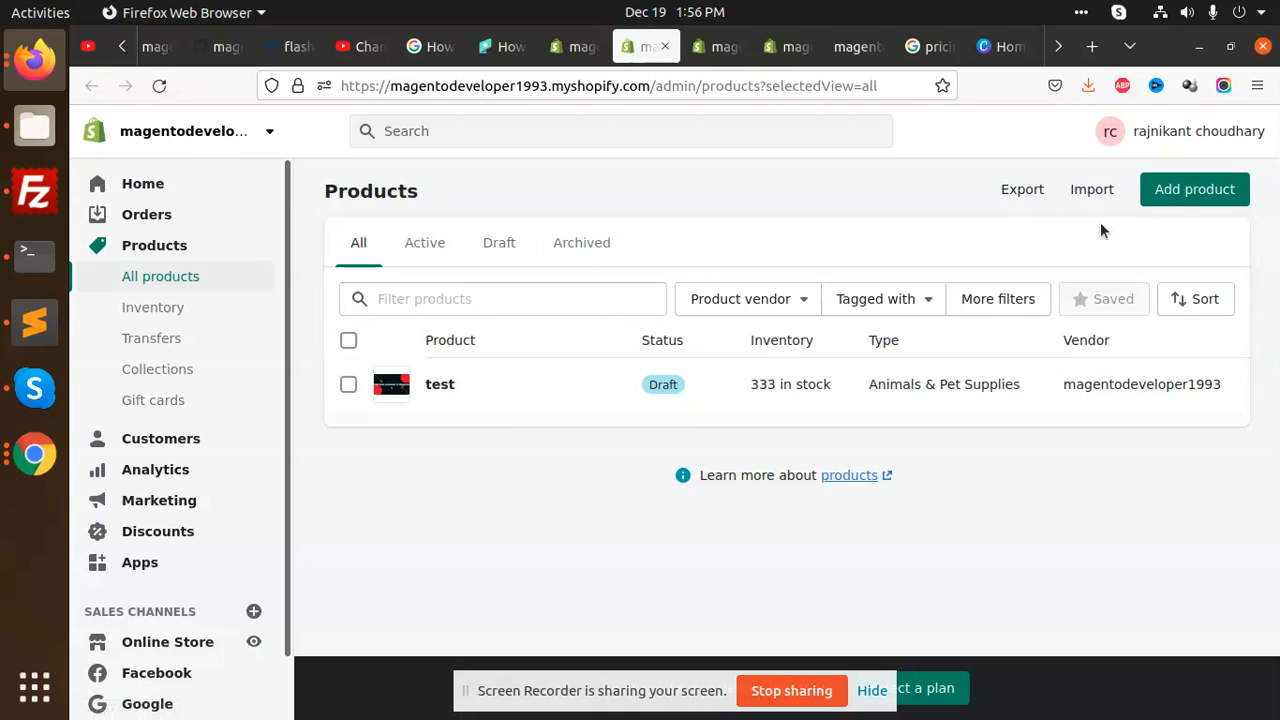
click(1228, 189)
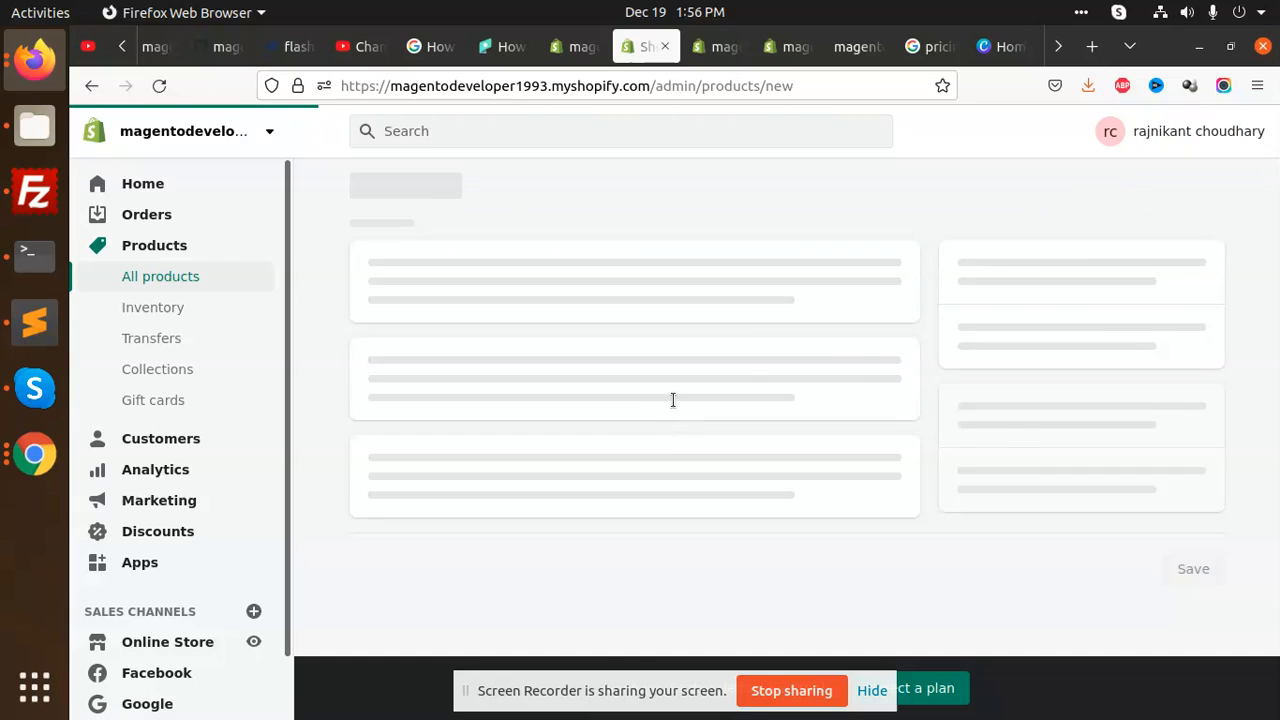
click(1077, 308)
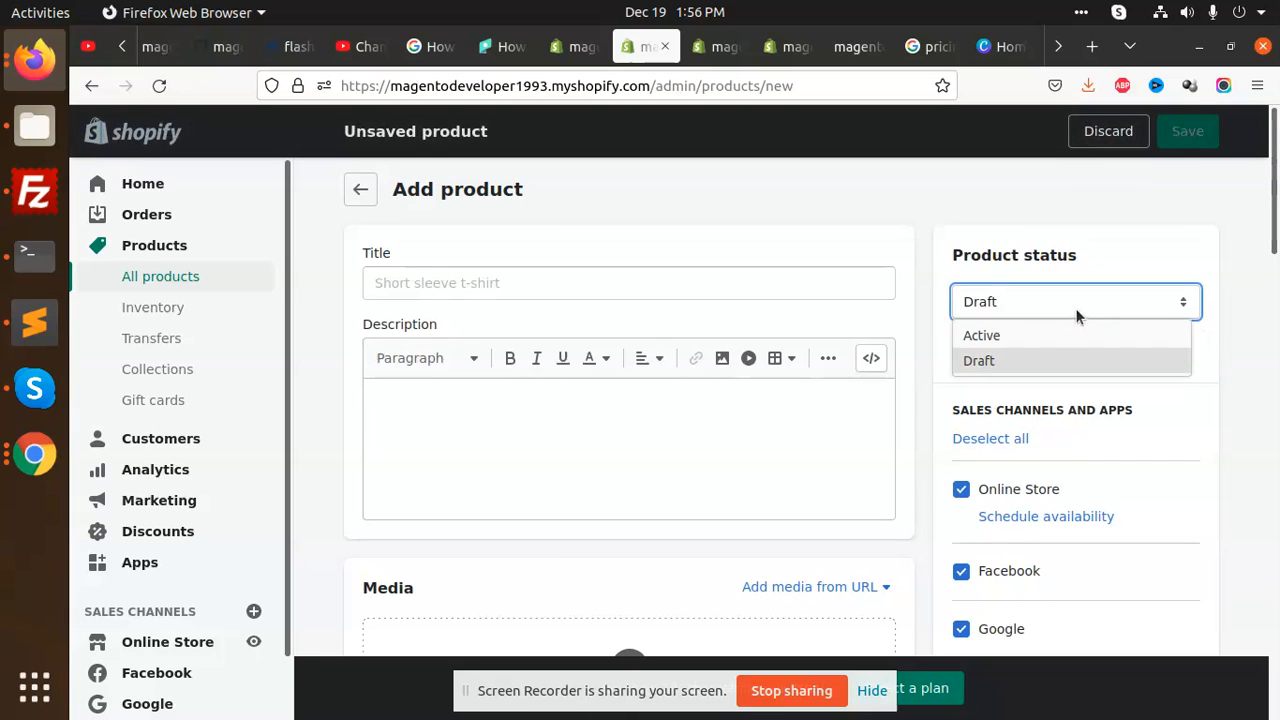
click(1039, 330)
scroll(734, 426, down, 3)
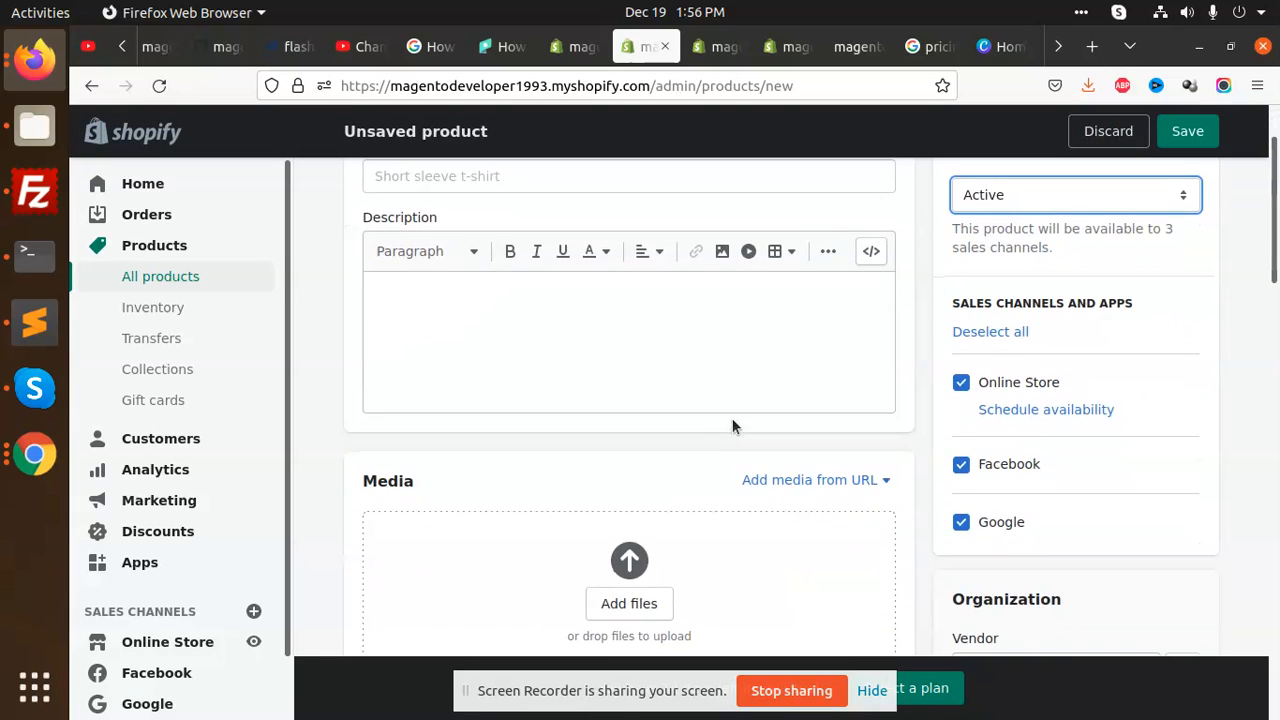
scroll(790, 410, down, 1)
scroll(781, 414, down, 1)
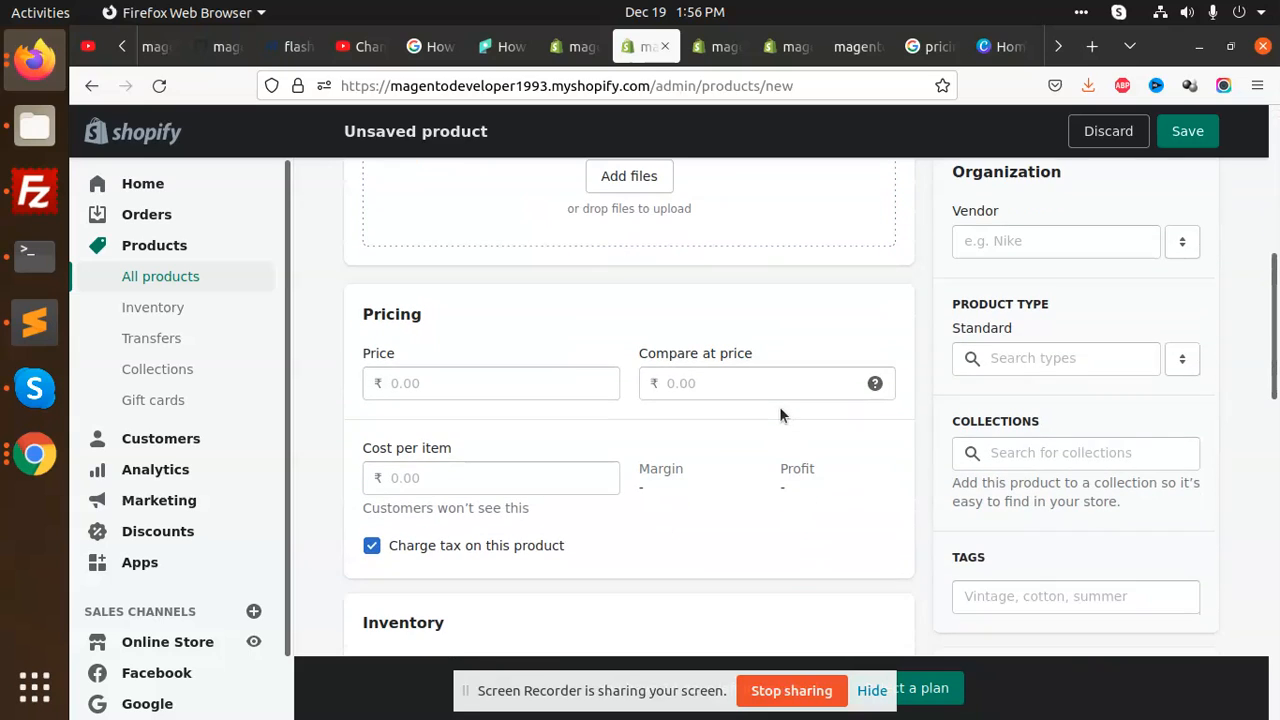
scroll(996, 425, down, 1)
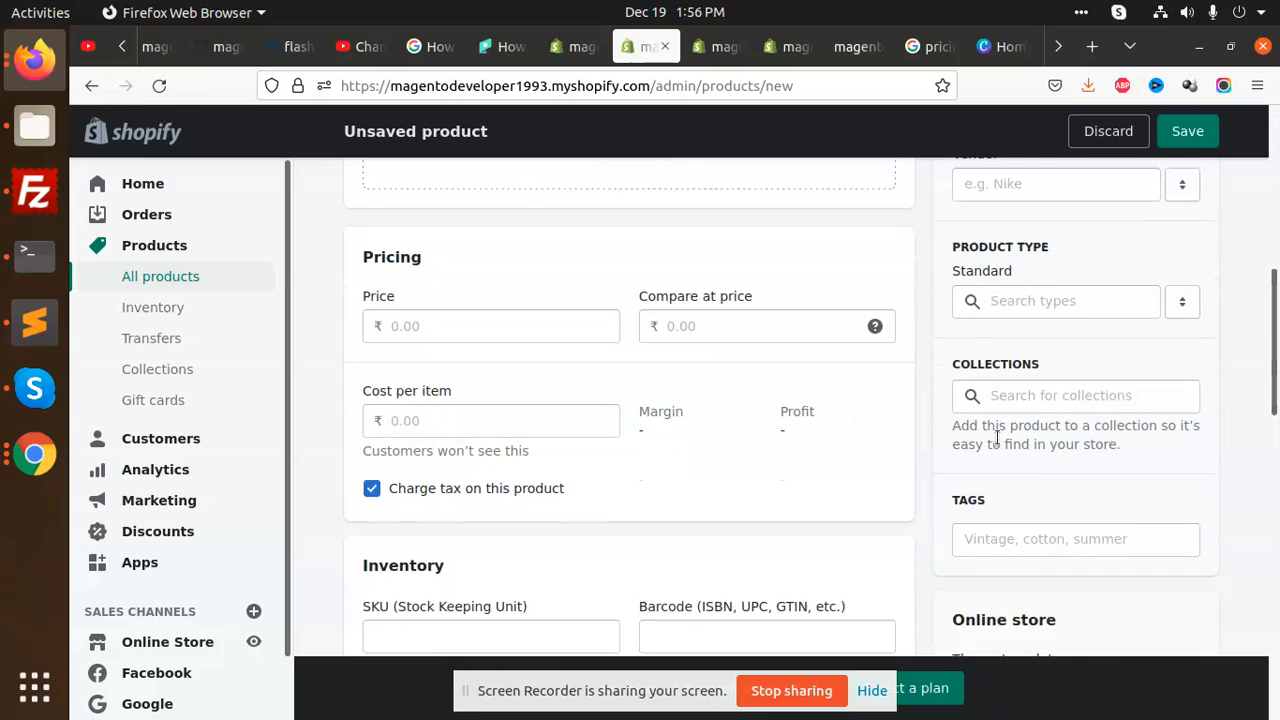
click(1000, 492)
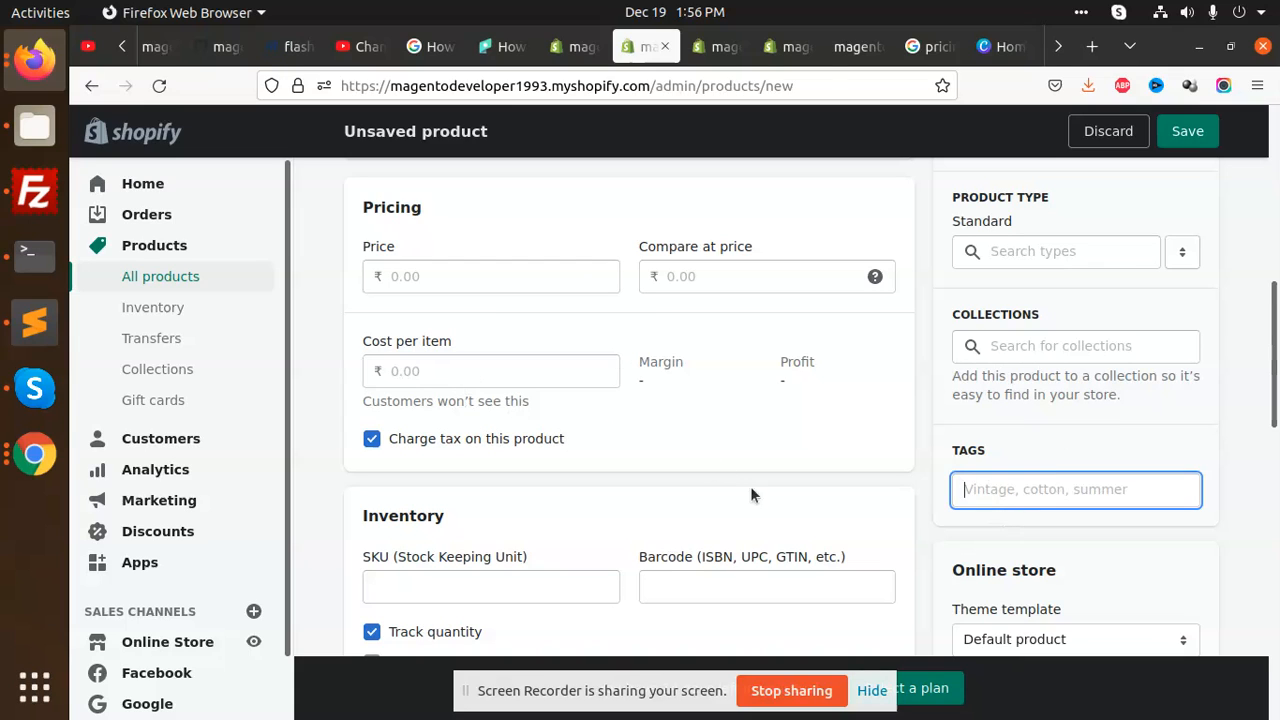
Step: Set the collection's product tag condition to equal "bag" and save the collection
click(597, 47)
click(754, 322)
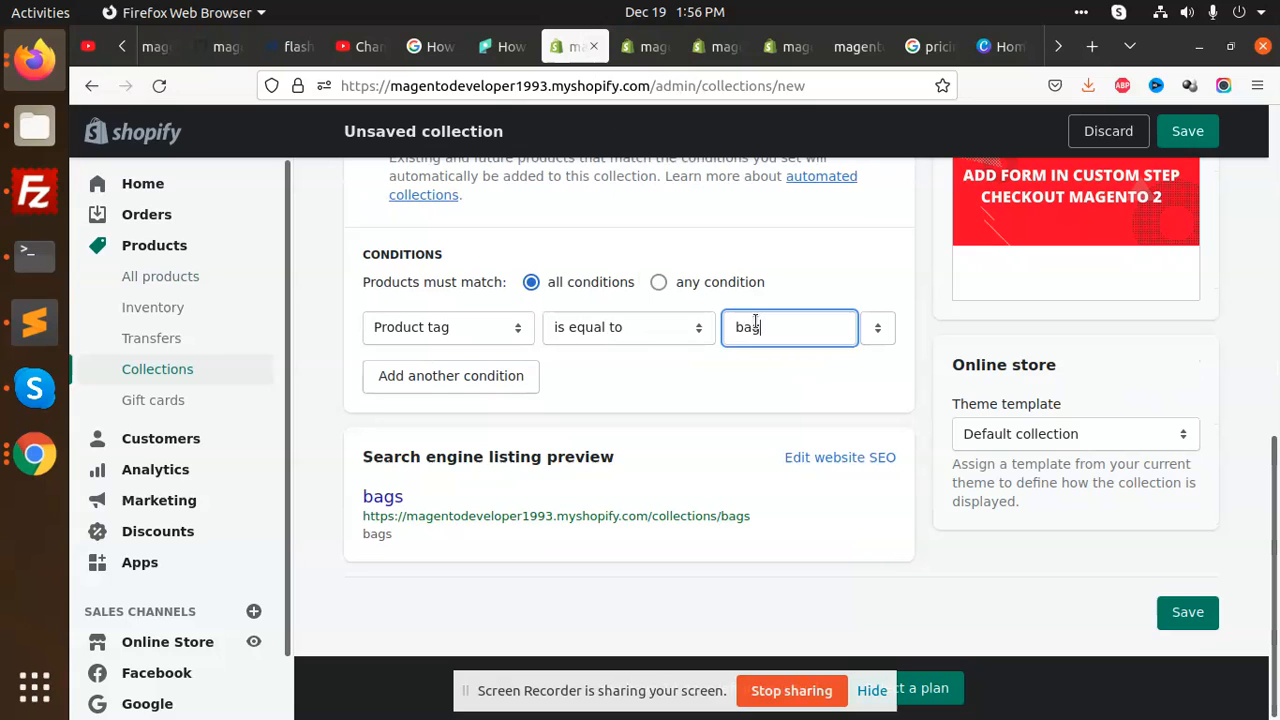
click(1184, 610)
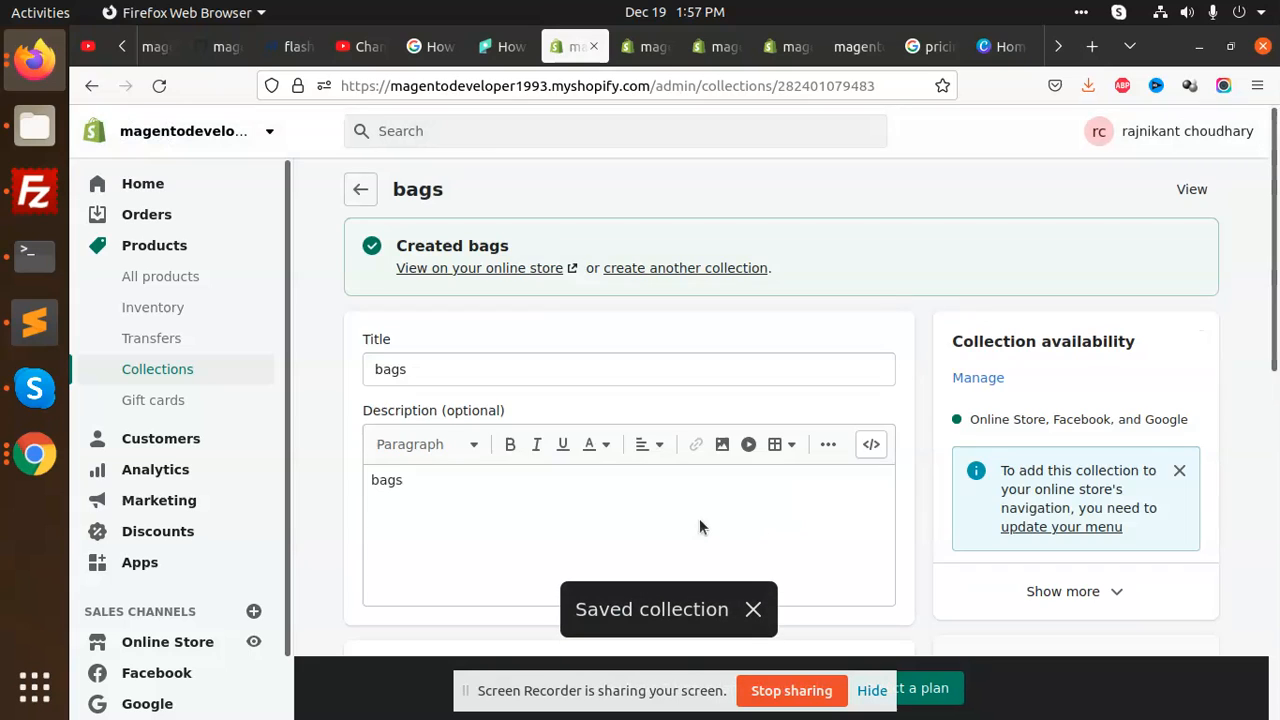
Step: View the bags collection page on the online store
click(517, 268)
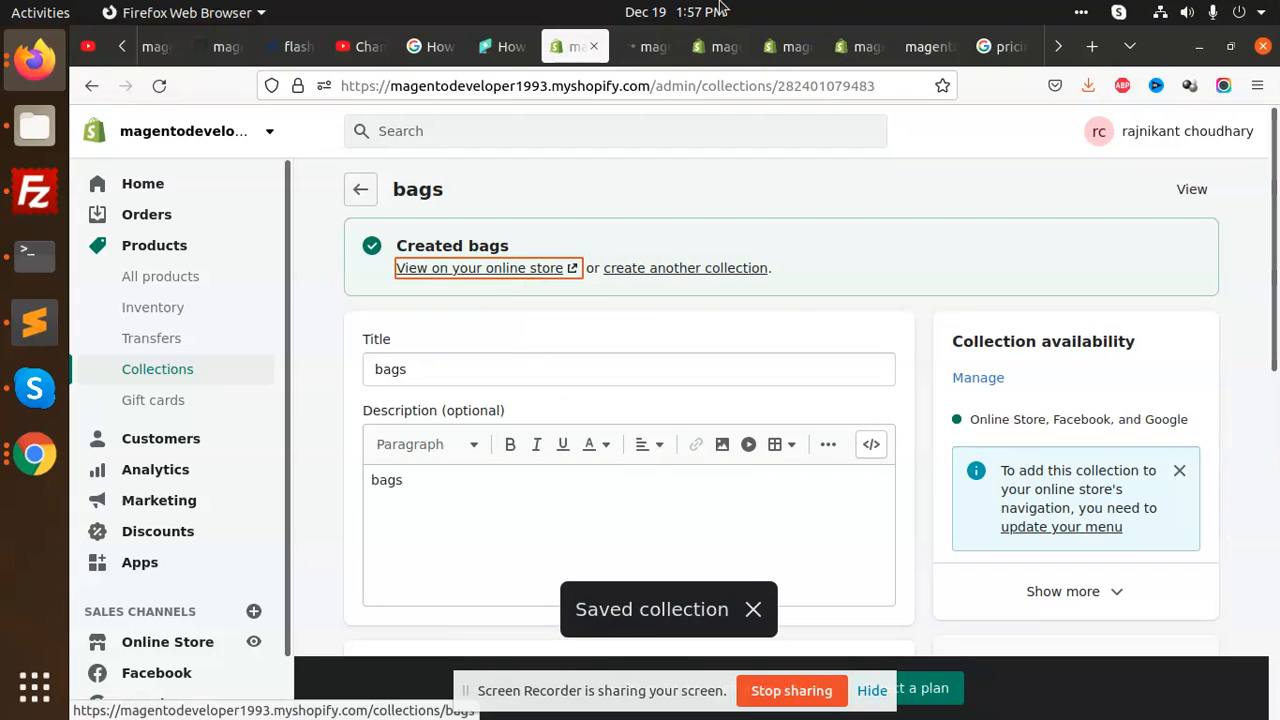
click(652, 46)
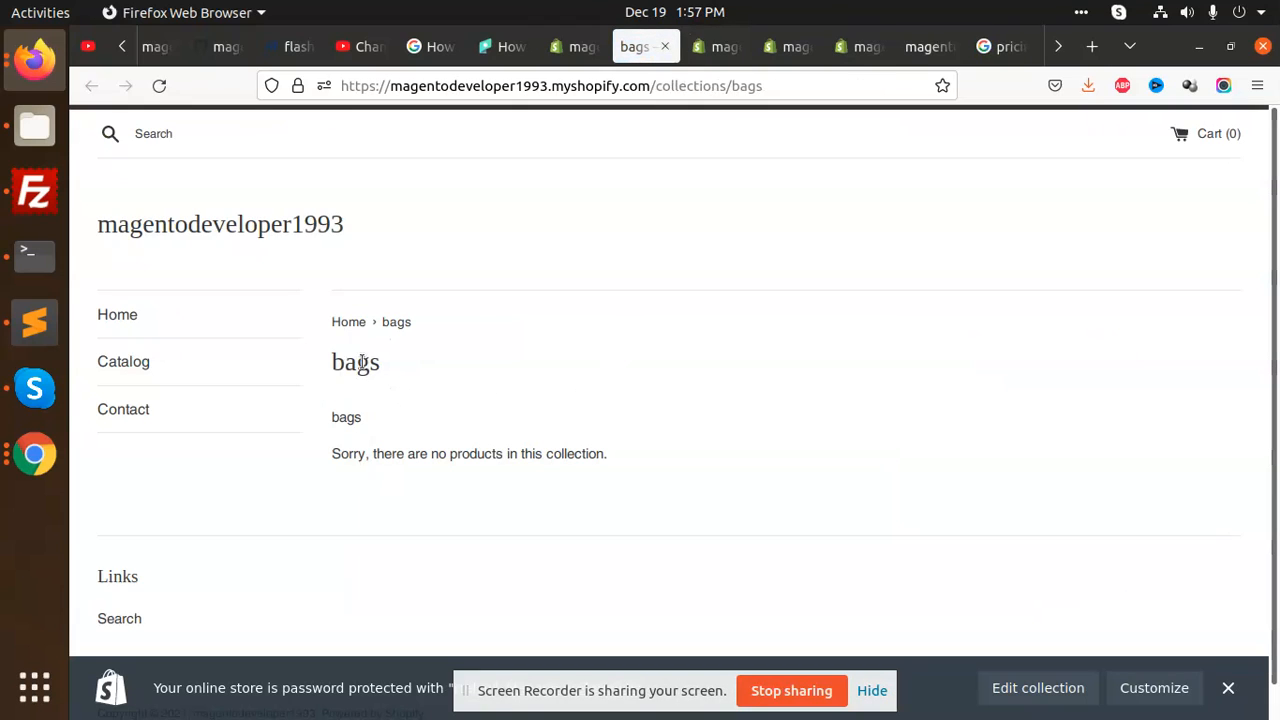
Step: Return to the store admin and open the existing test product for editing
click(574, 46)
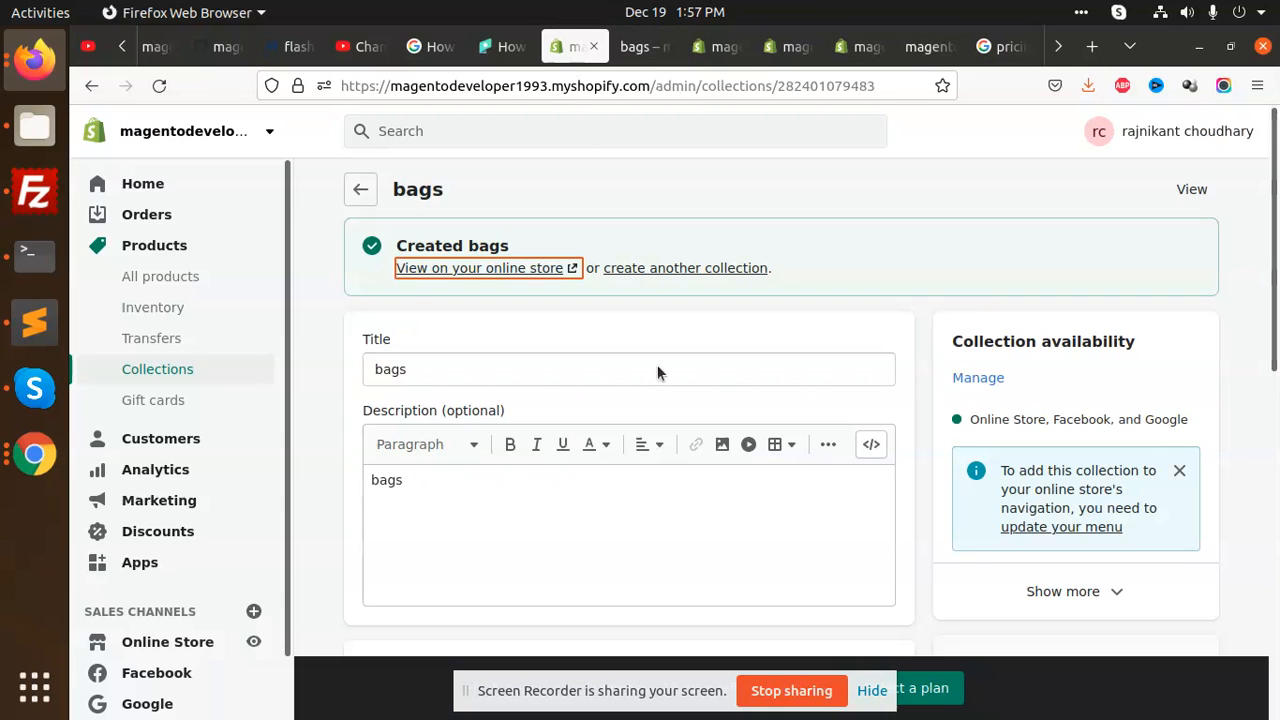
click(175, 279)
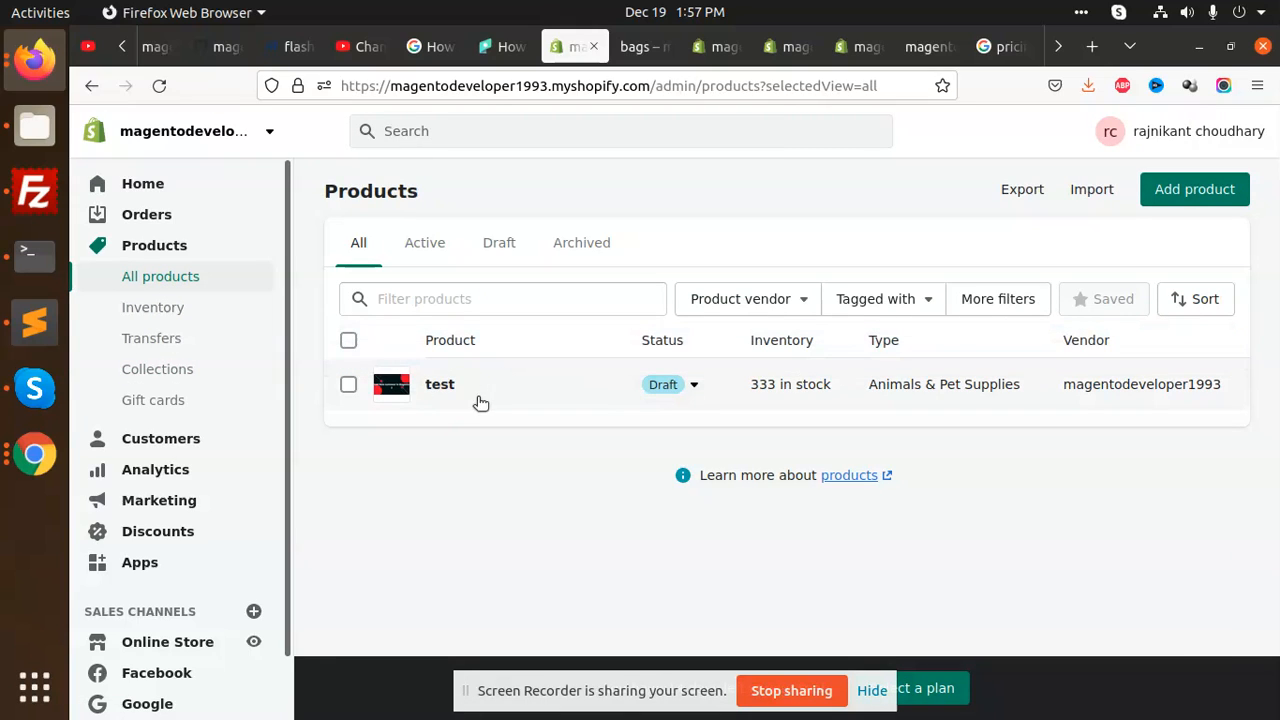
click(443, 387)
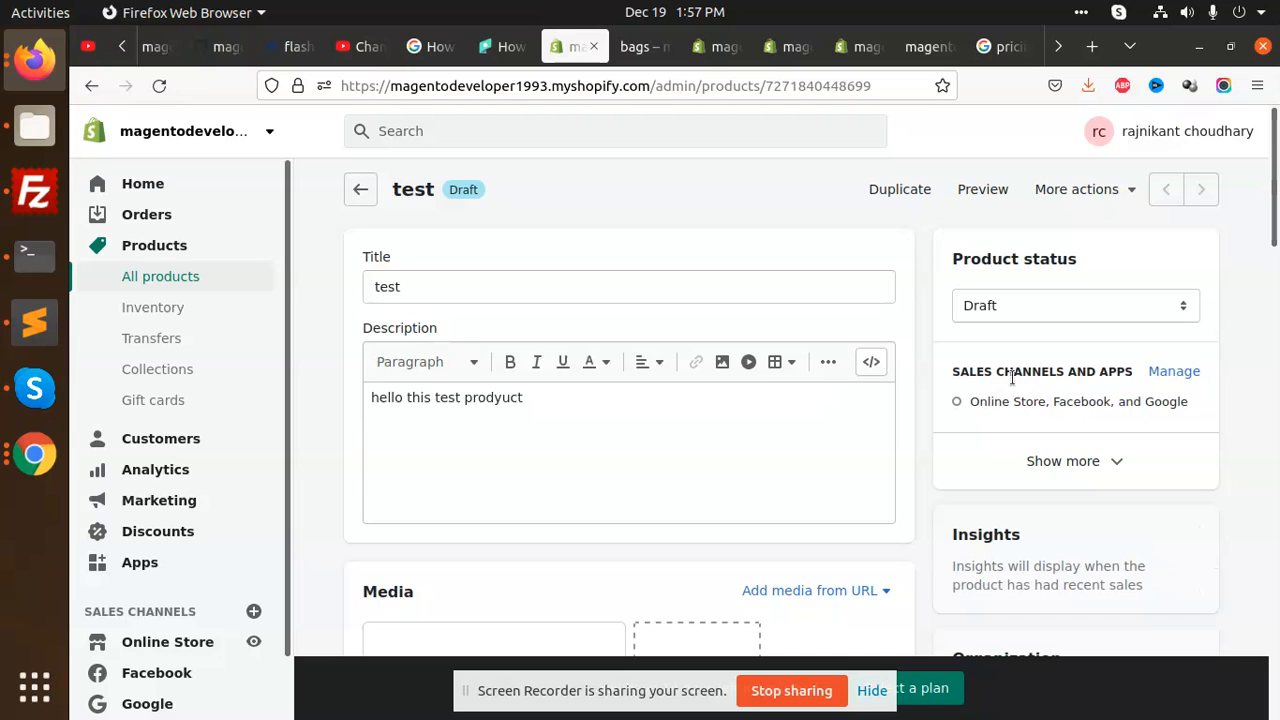
Step: Set the test product's status to Active and save the product
click(1185, 303)
click(1003, 338)
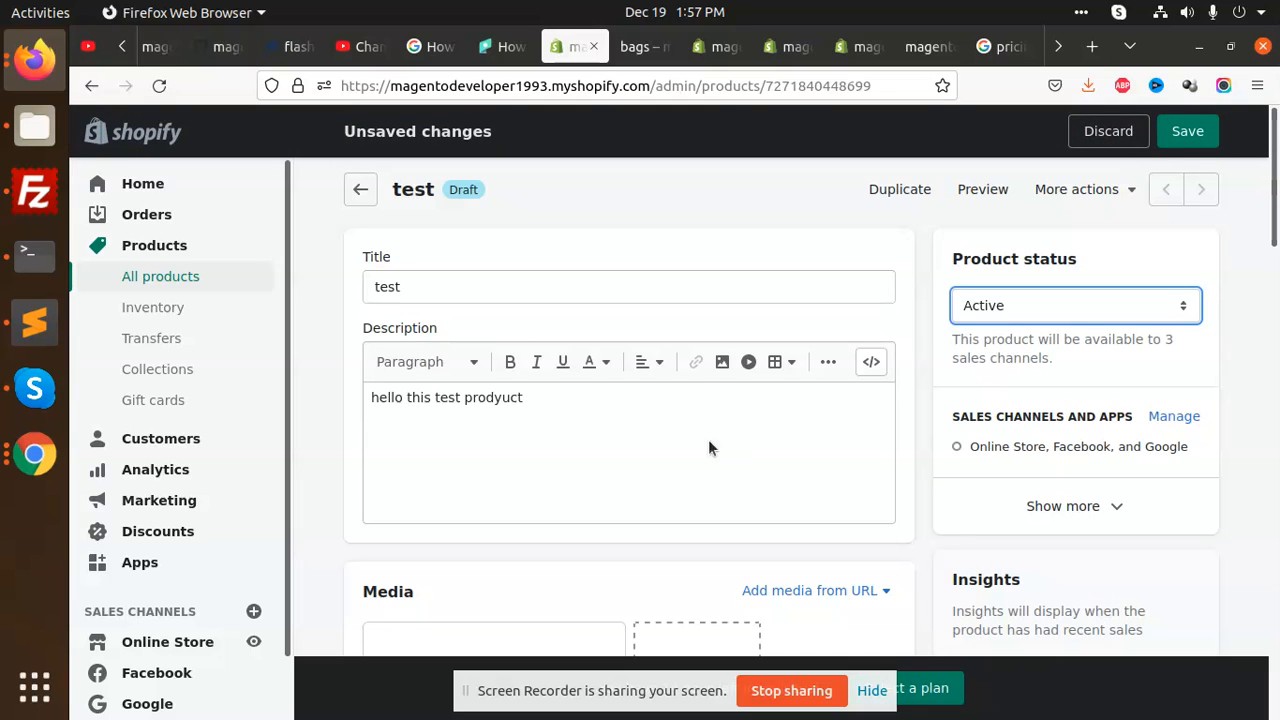
click(1187, 131)
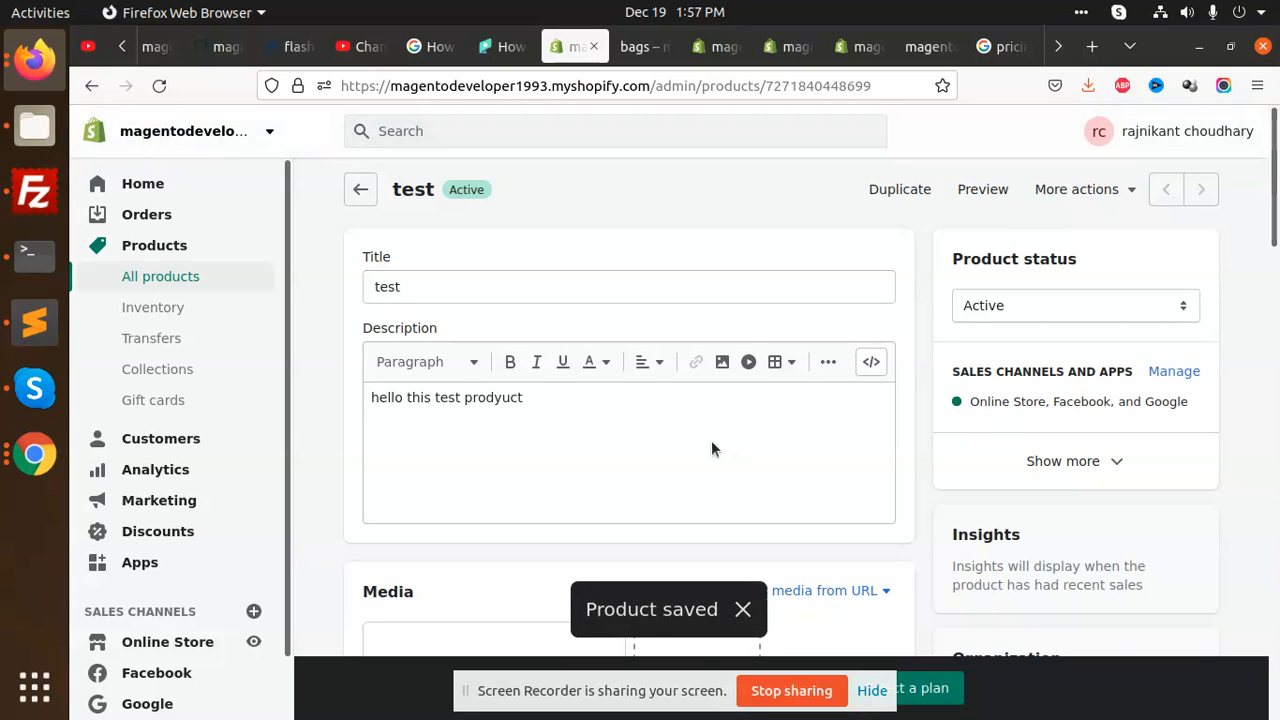
Step: Add the tag "bags" to the test product
scroll(711, 440, down, 5)
scroll(620, 430, down, 9)
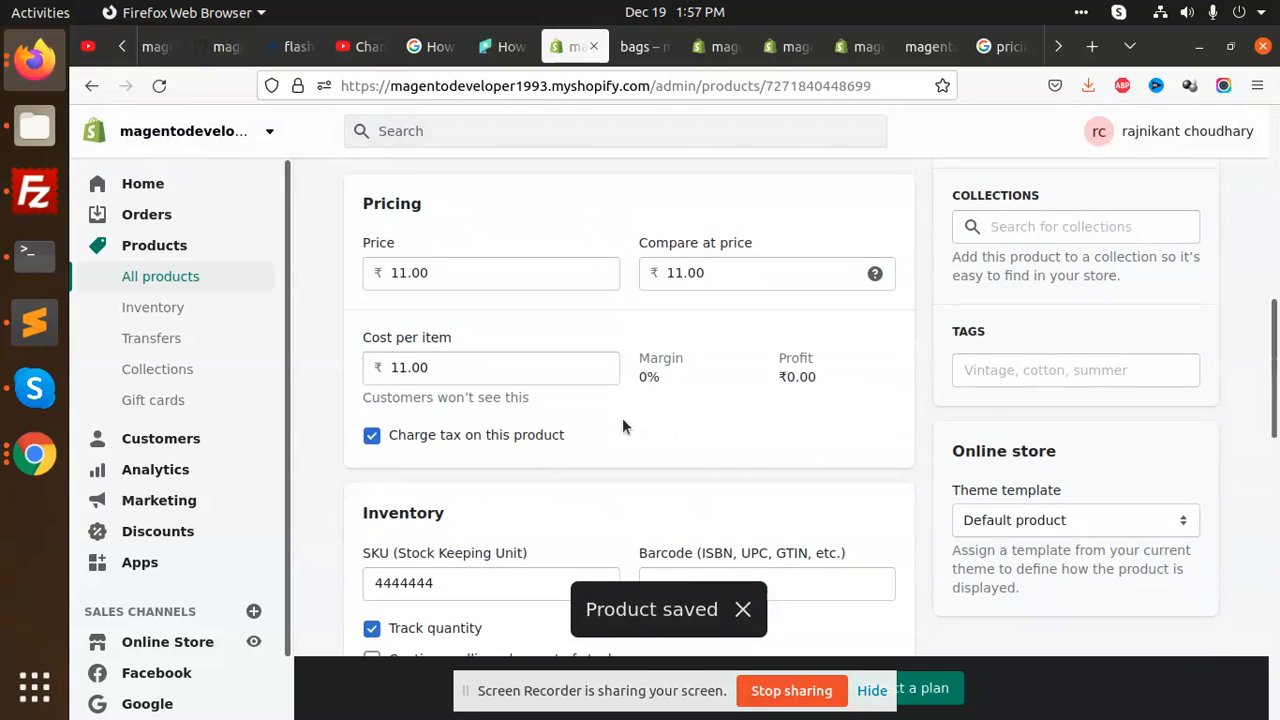
scroll(594, 420, down, 5)
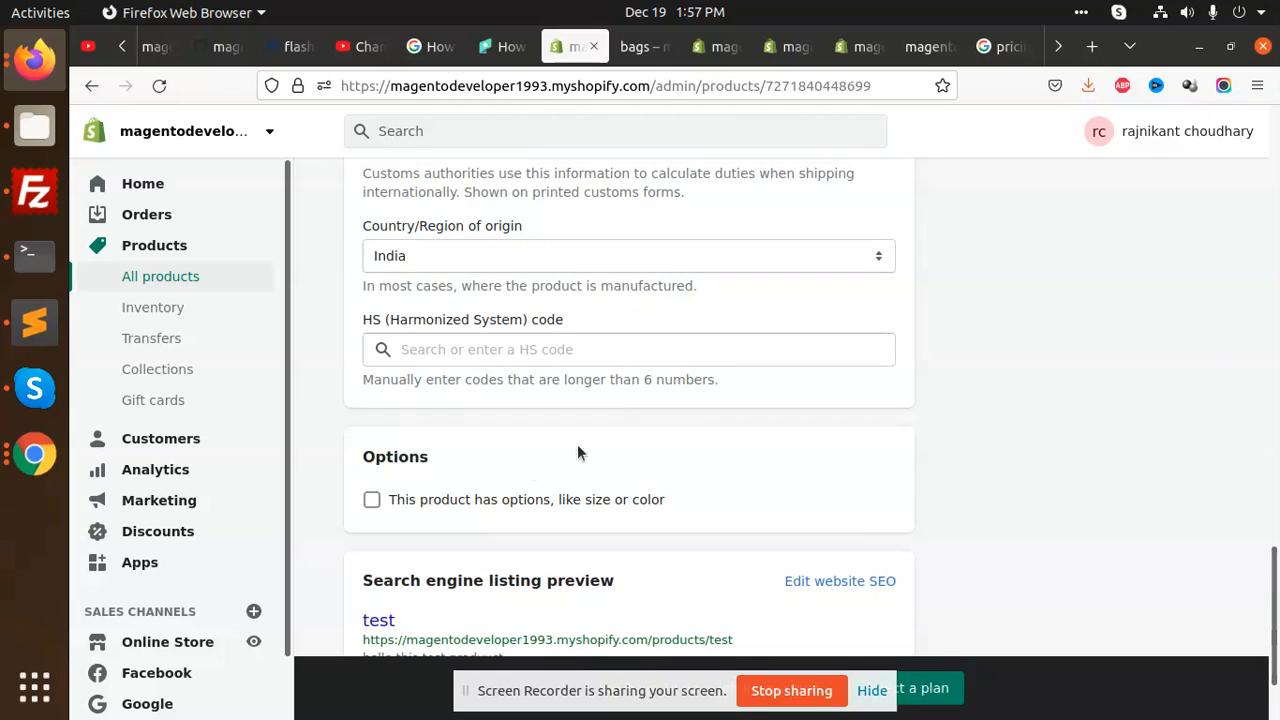
scroll(560, 455, down, 3)
scroll(1000, 398, up, 10)
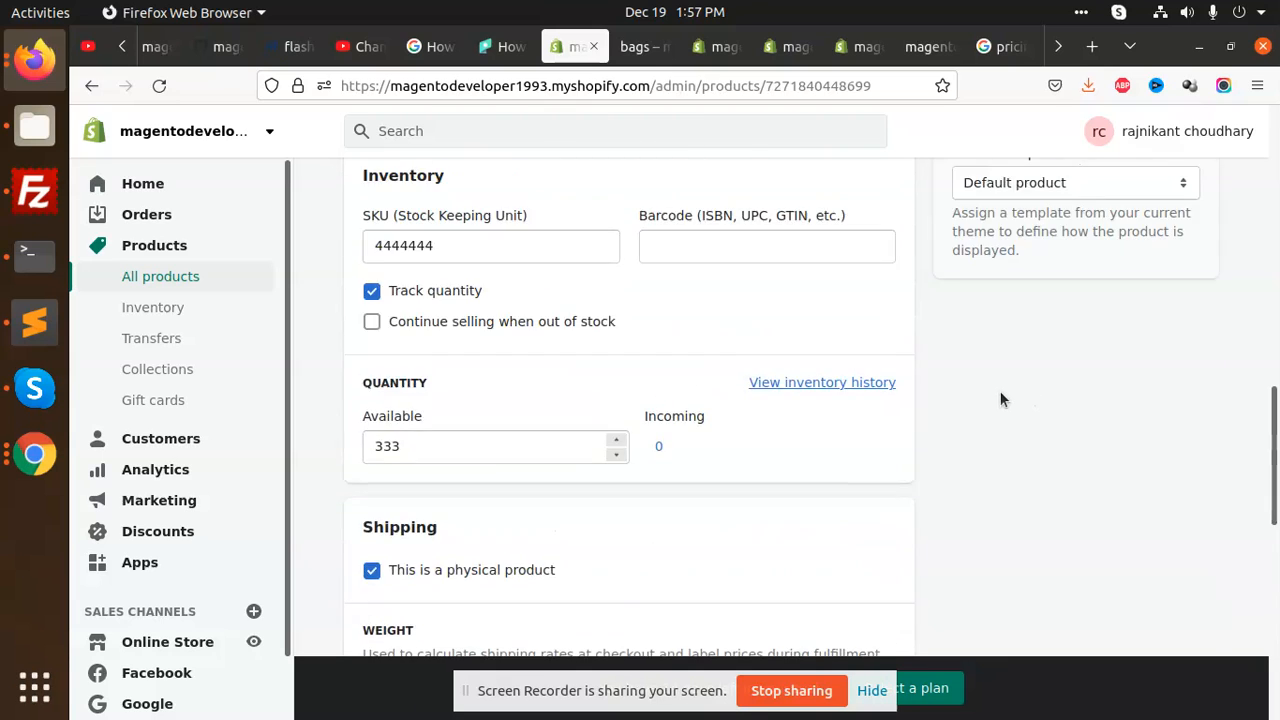
click(1009, 458)
text(bags)
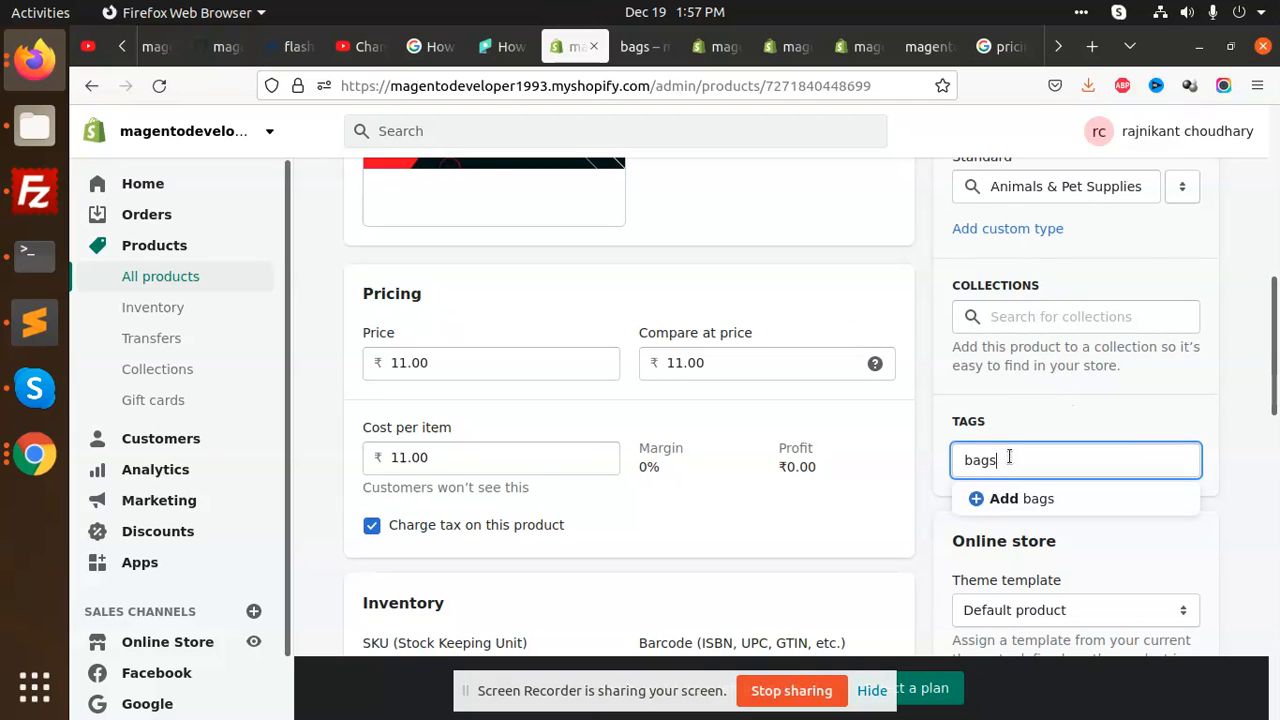
click(1010, 497)
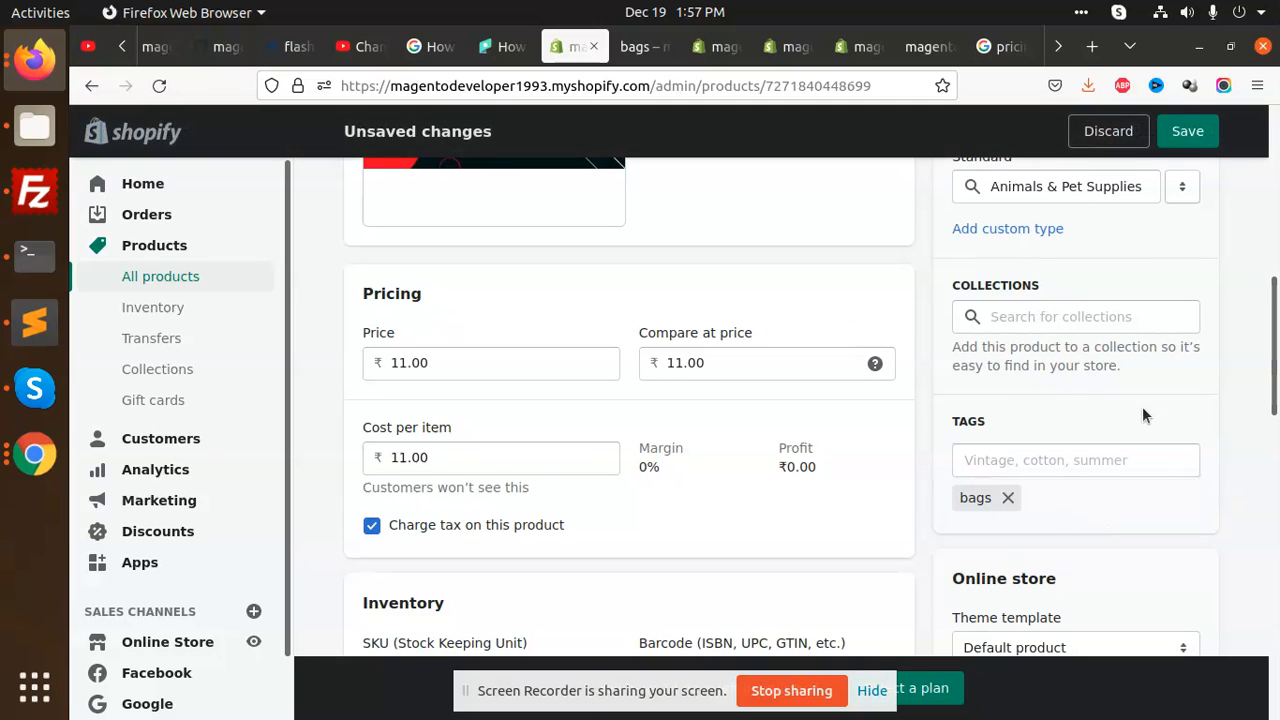
Step: Look over the test product's standard product type choices and save the product
scroll(1142, 406, up, 3)
click(1072, 404)
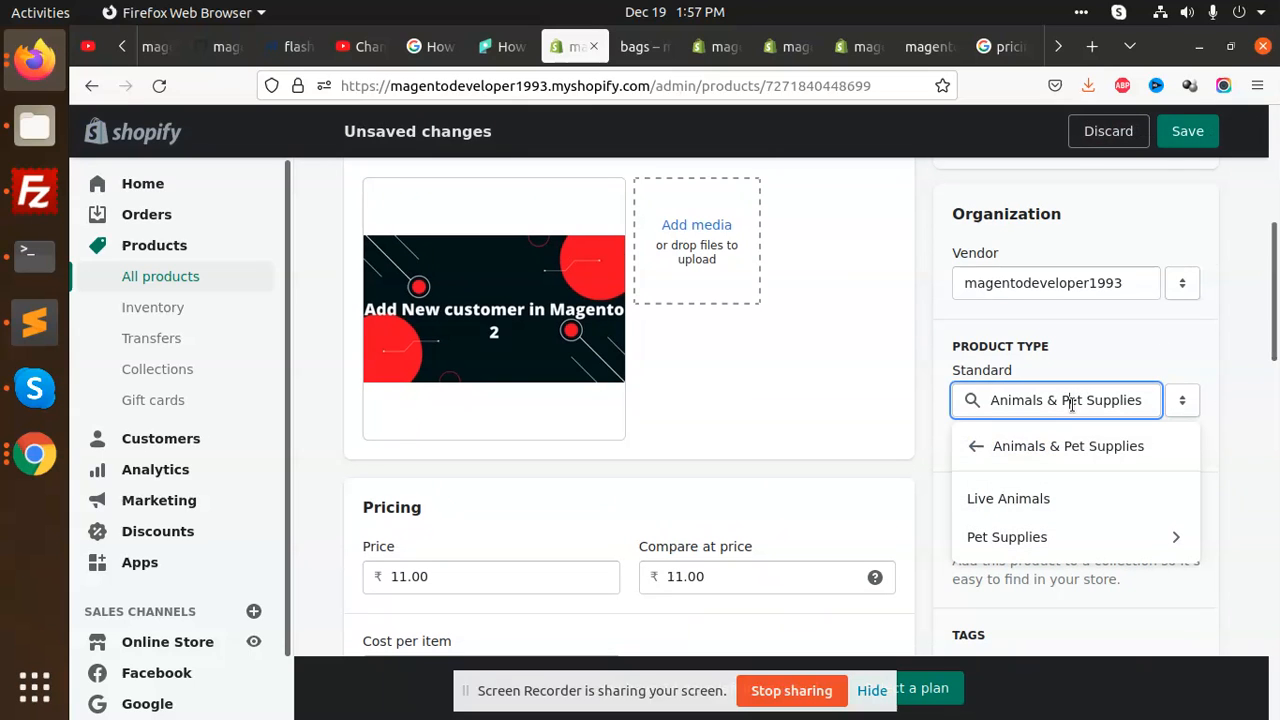
scroll(1067, 476, down, 3)
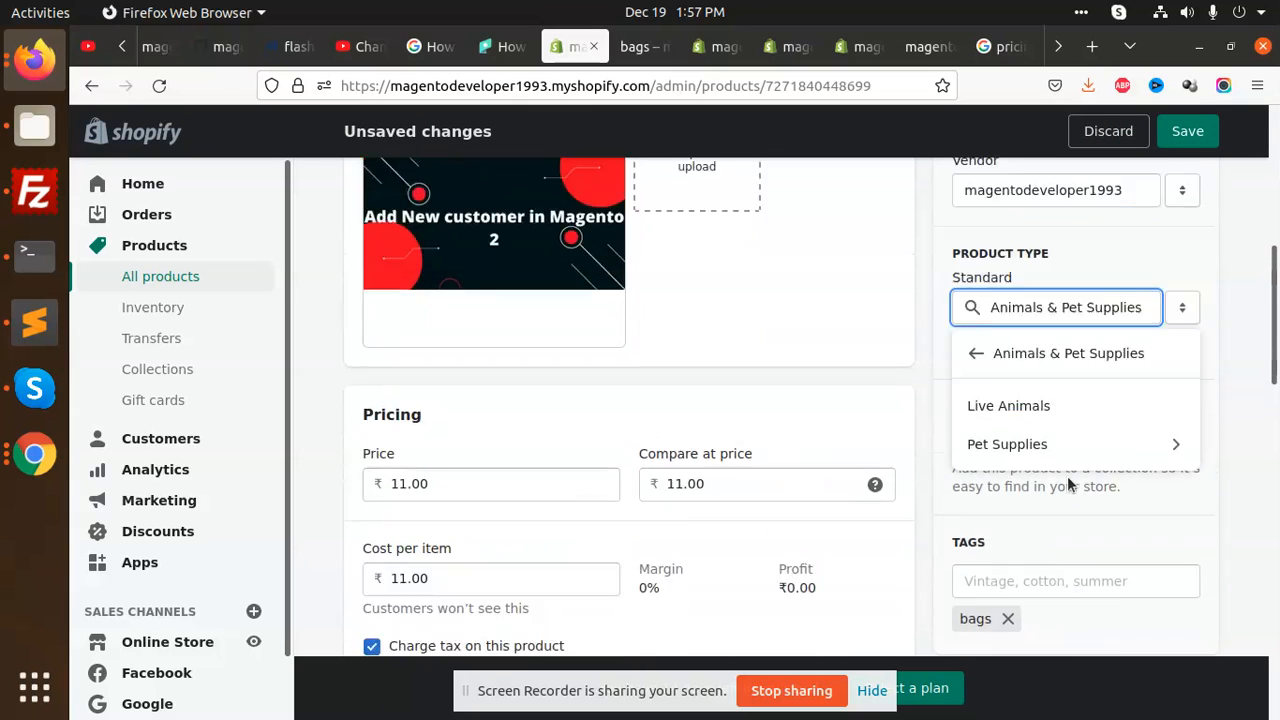
scroll(1075, 409, up, 5)
click(1062, 432)
scroll(592, 352, up, 5)
scroll(700, 300, up, 1)
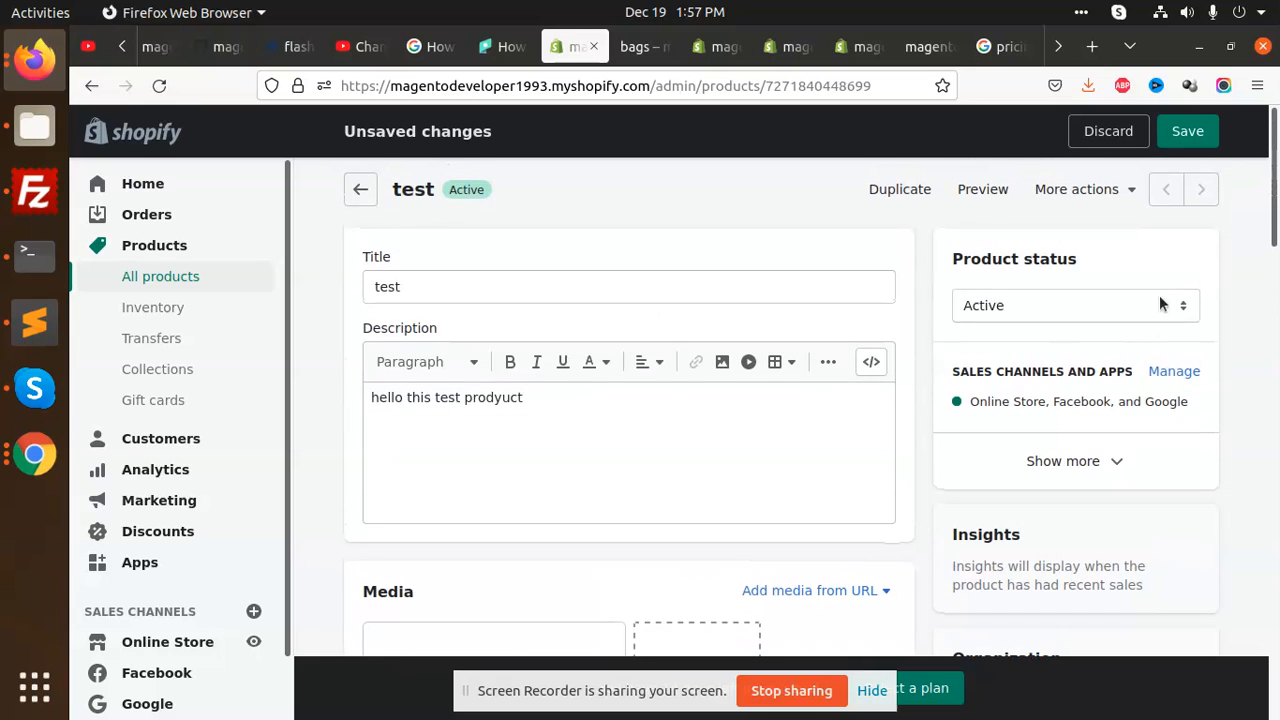
click(1186, 133)
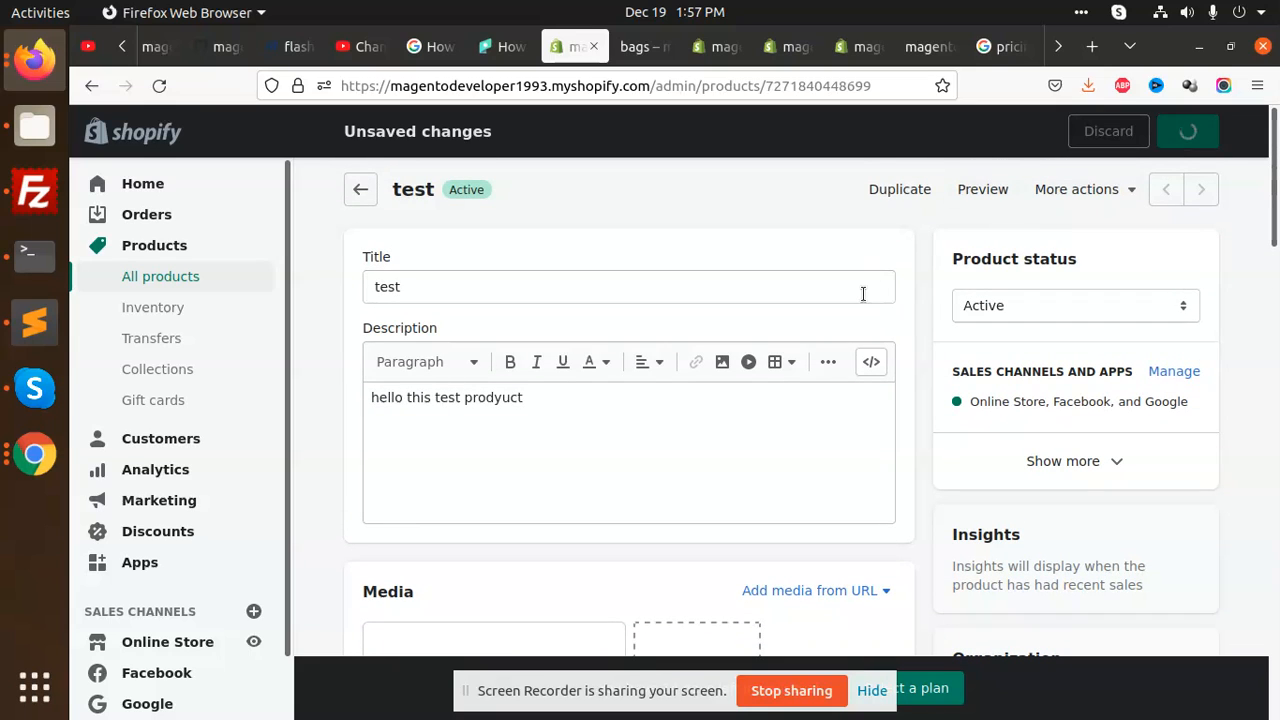
Step: Reload the bags collection page on the online store and check its product listing
click(640, 46)
click(157, 87)
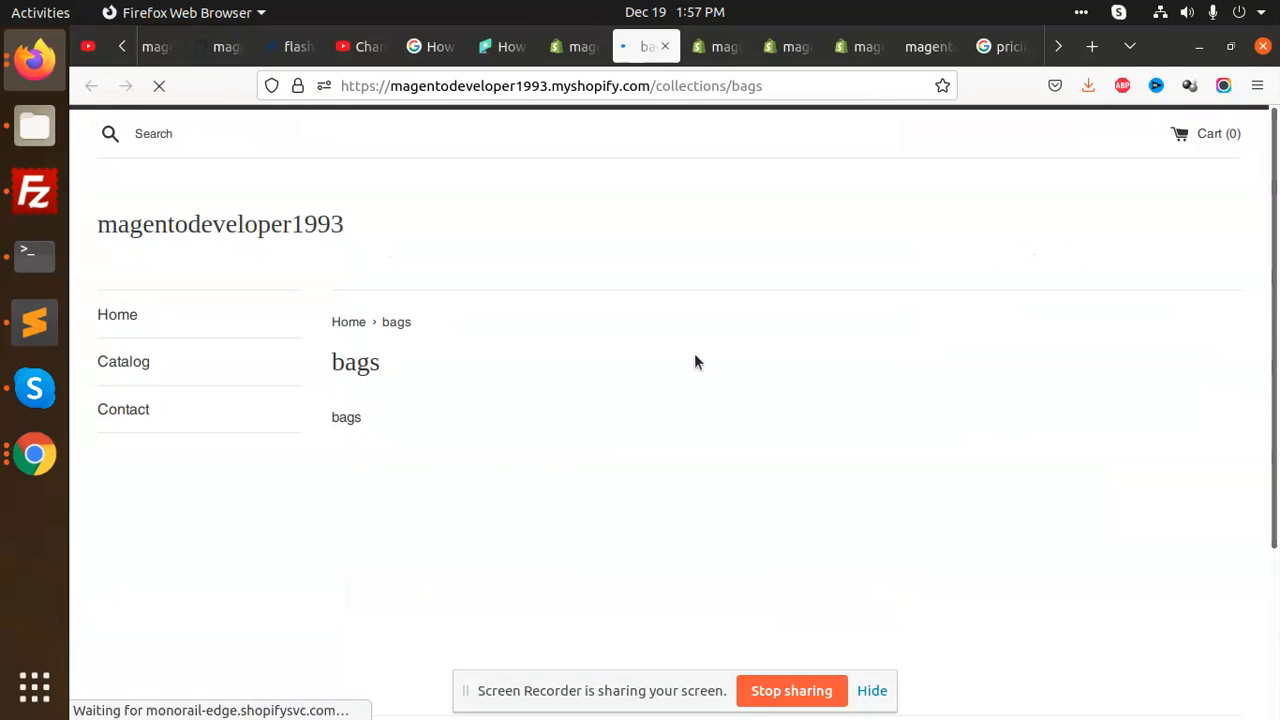
scroll(700, 330, down, 3)
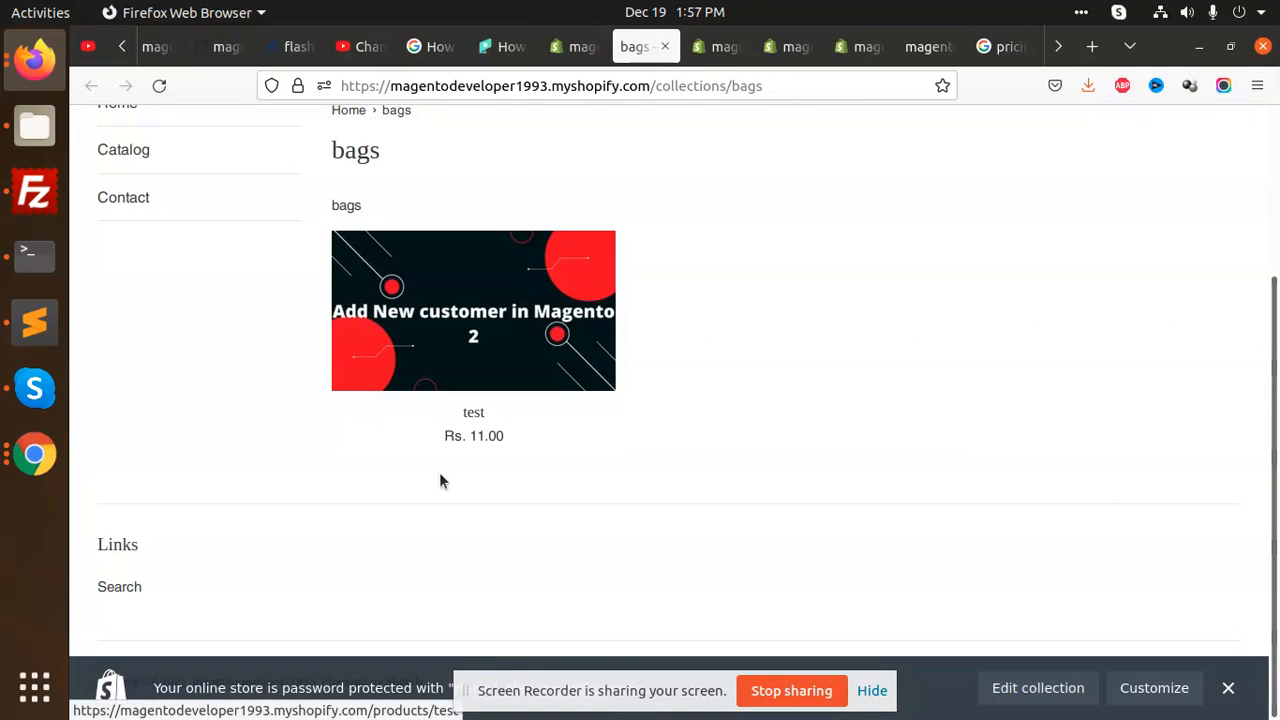
Step: Start a new product in the store admin with "demo 2" as both its title and description
click(572, 50)
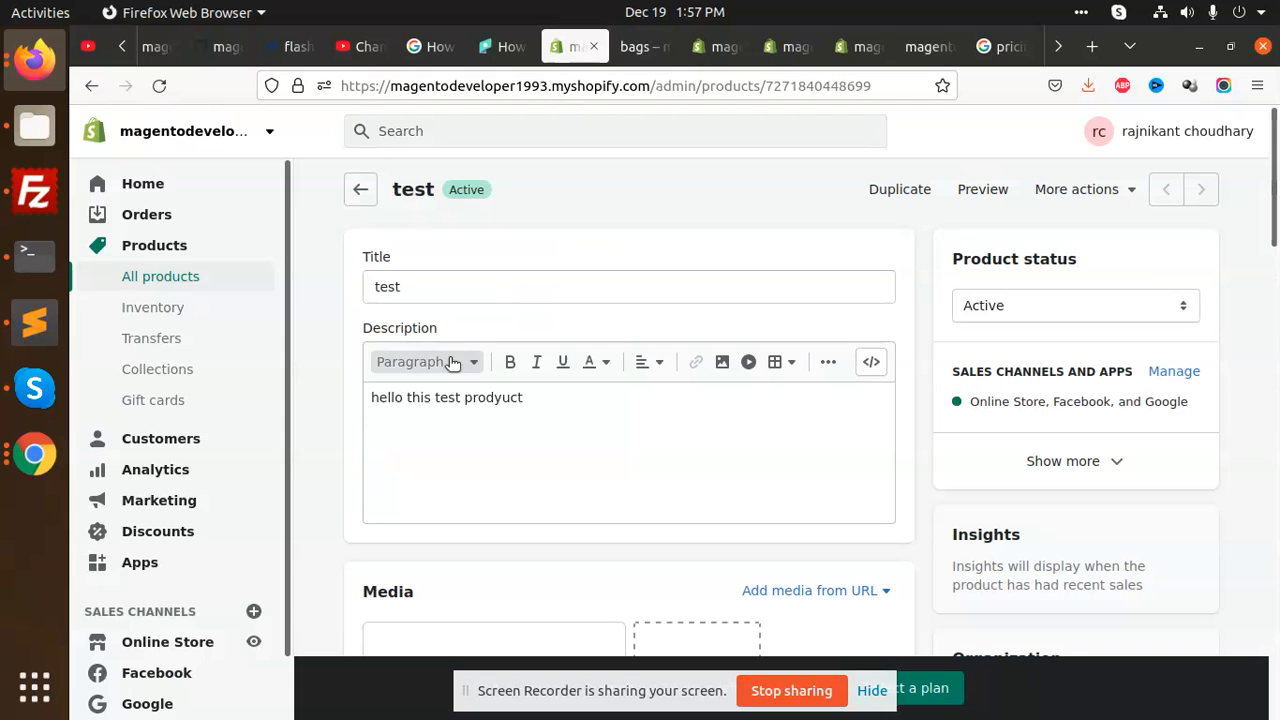
click(368, 200)
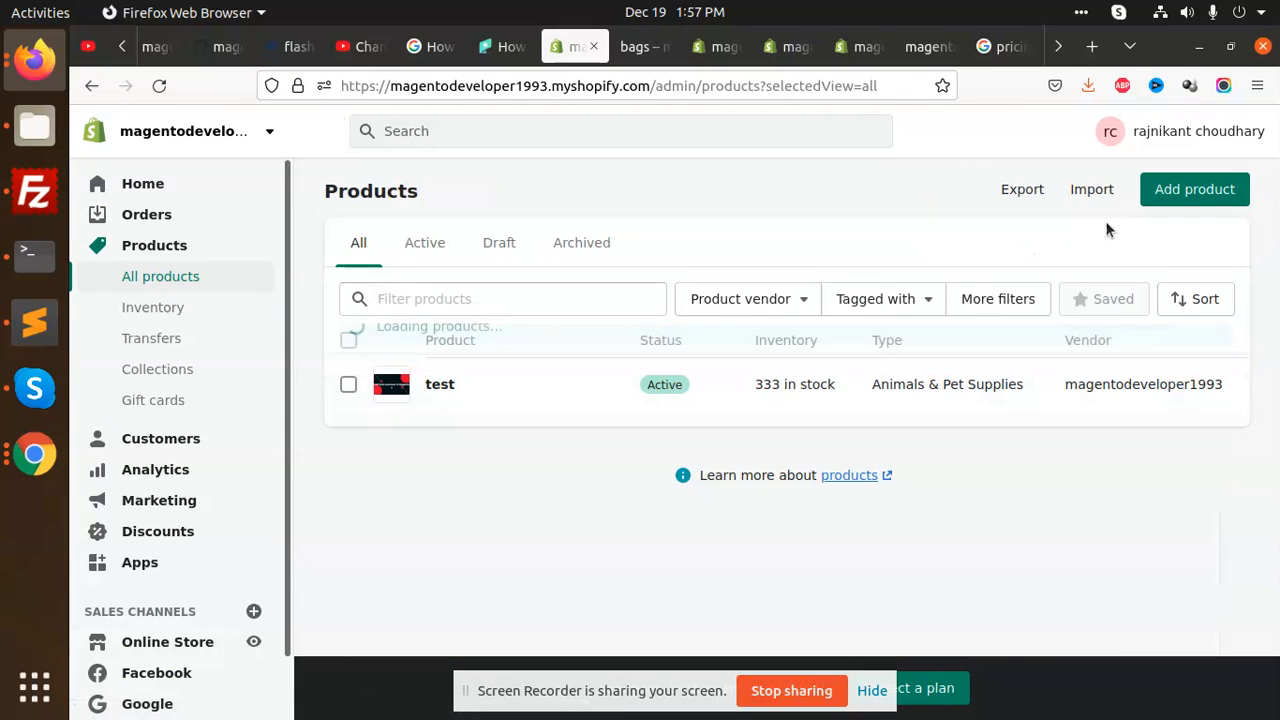
click(1168, 198)
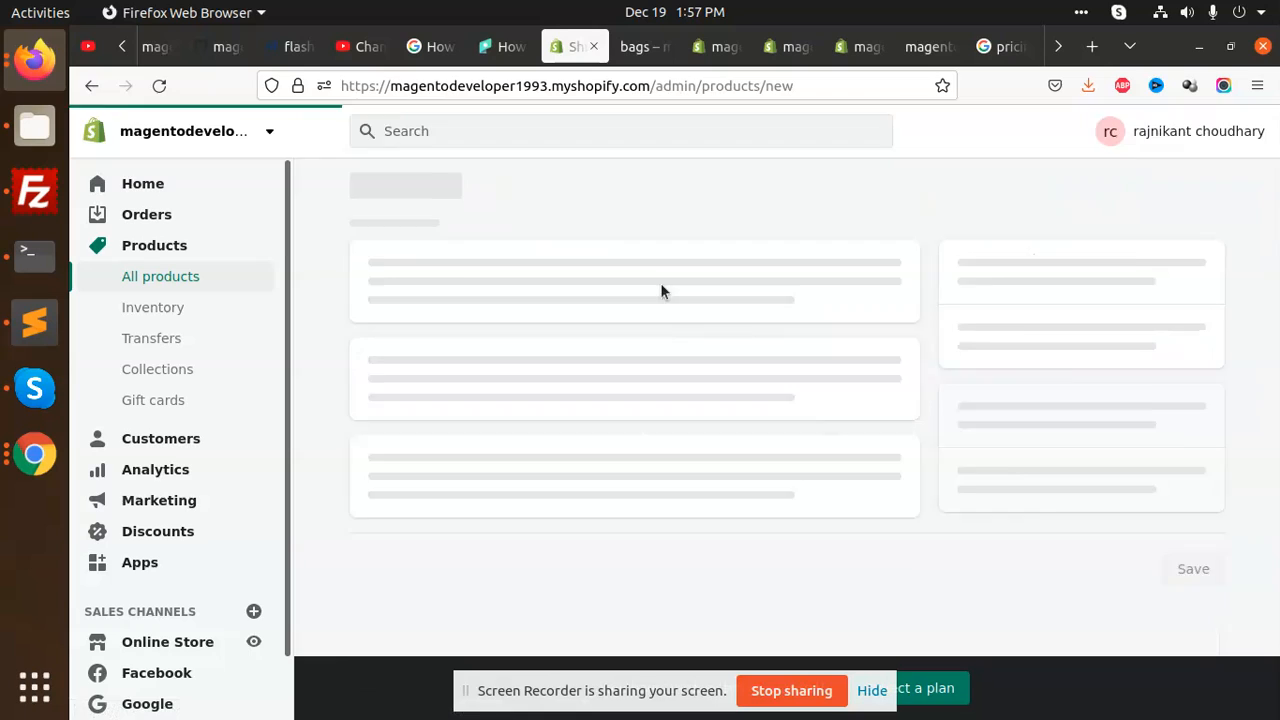
click(579, 281)
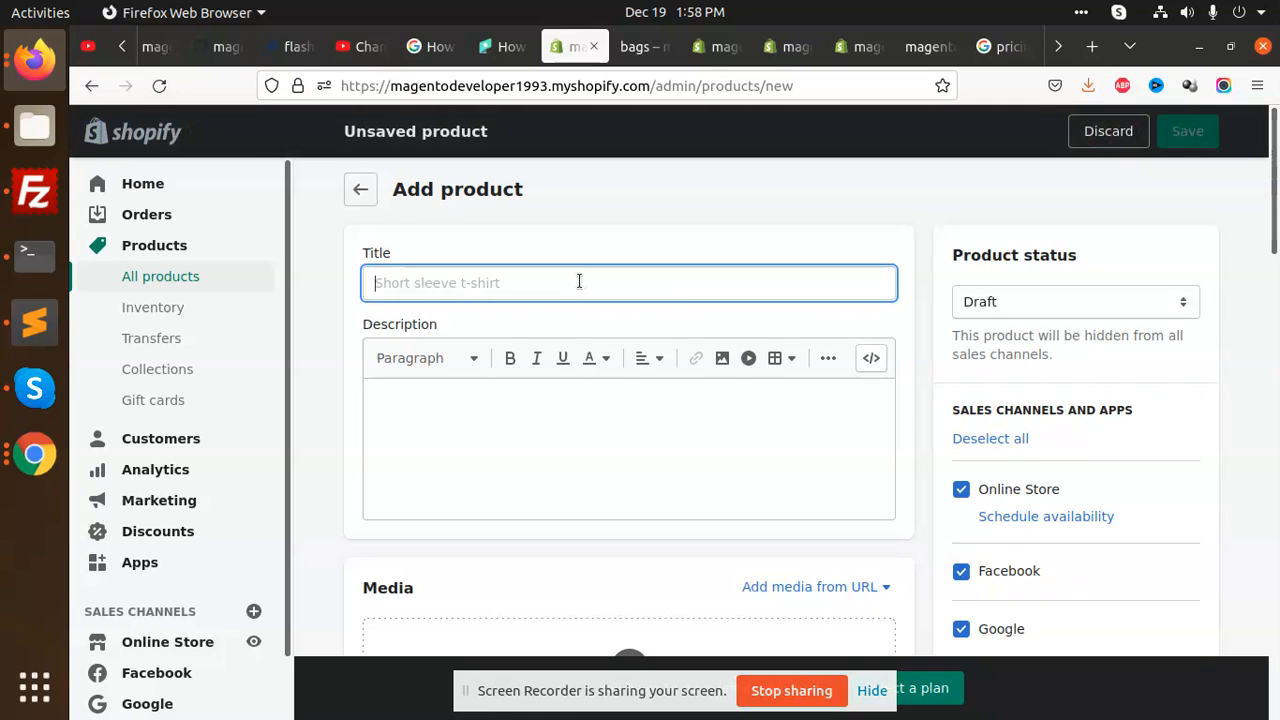
text(demo)
key(ctrl+shift+Left)
key(ctrl+shift+Left)
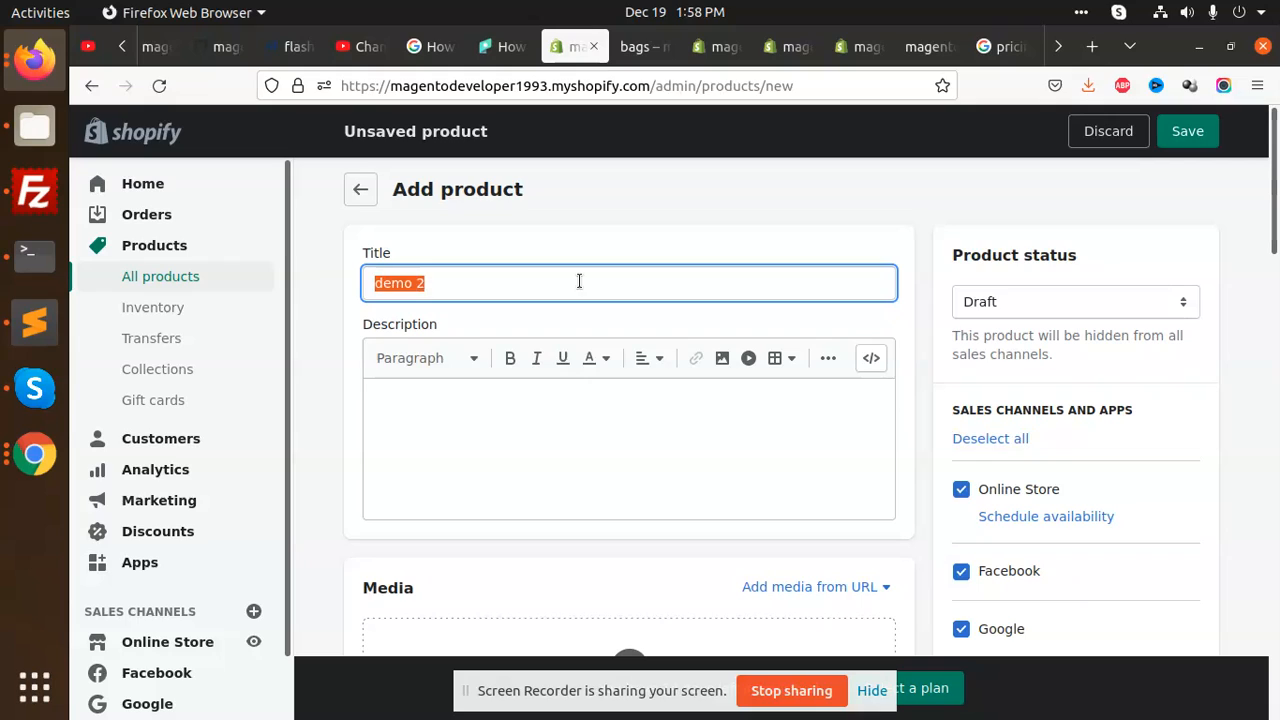
click(544, 441)
Step: Upload "add additional block on shipping methods magento 2.png" from Downloads as the new product's media
scroll(543, 441, down, 4)
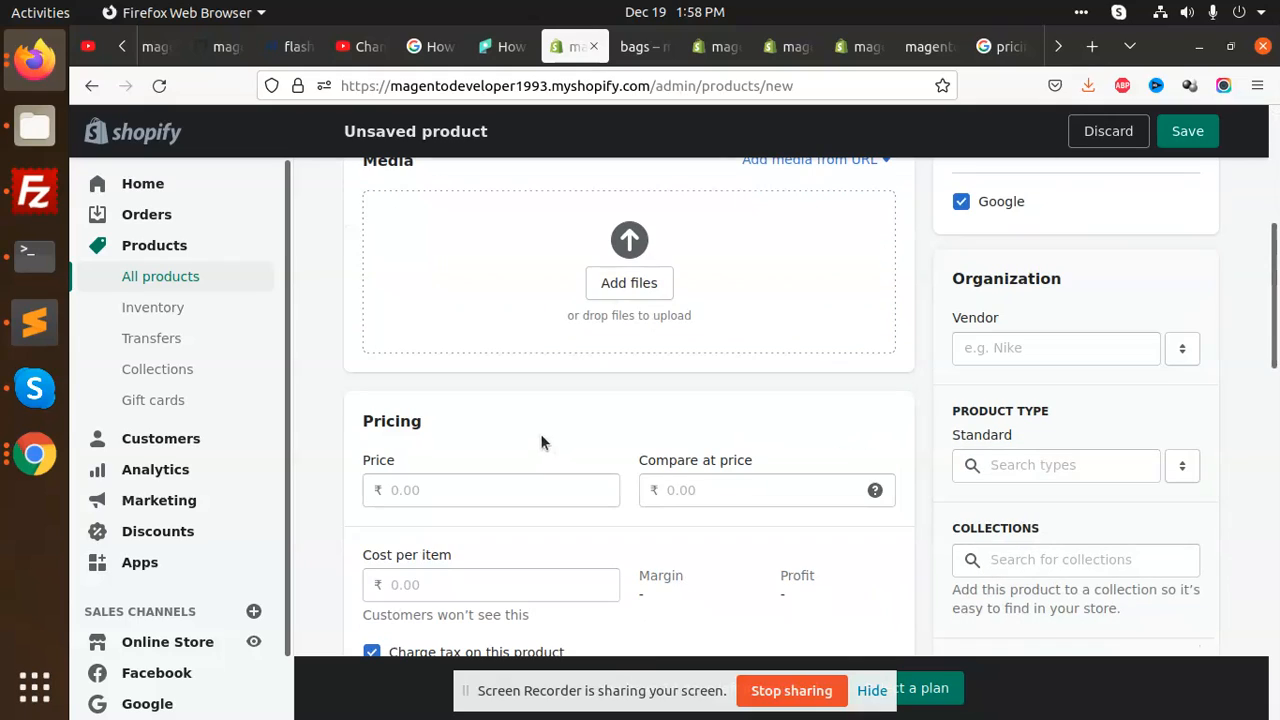
click(654, 274)
scroll(646, 286, down, 15)
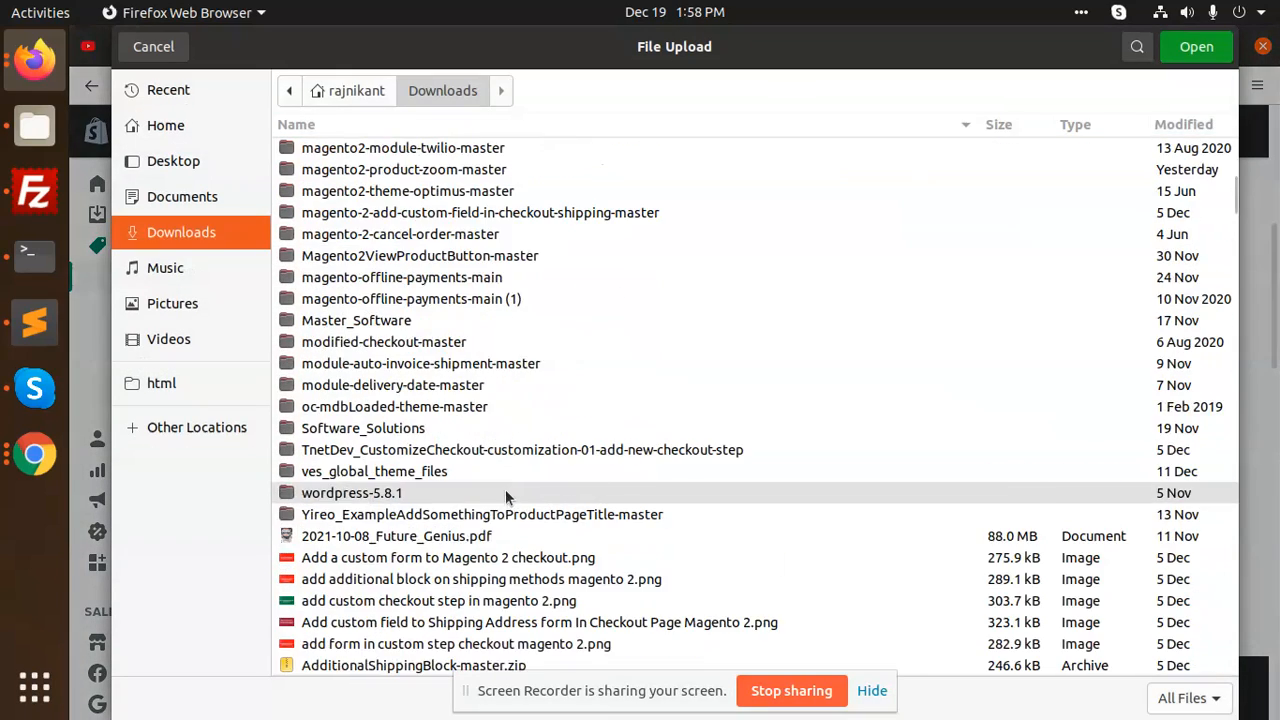
double_click(508, 191)
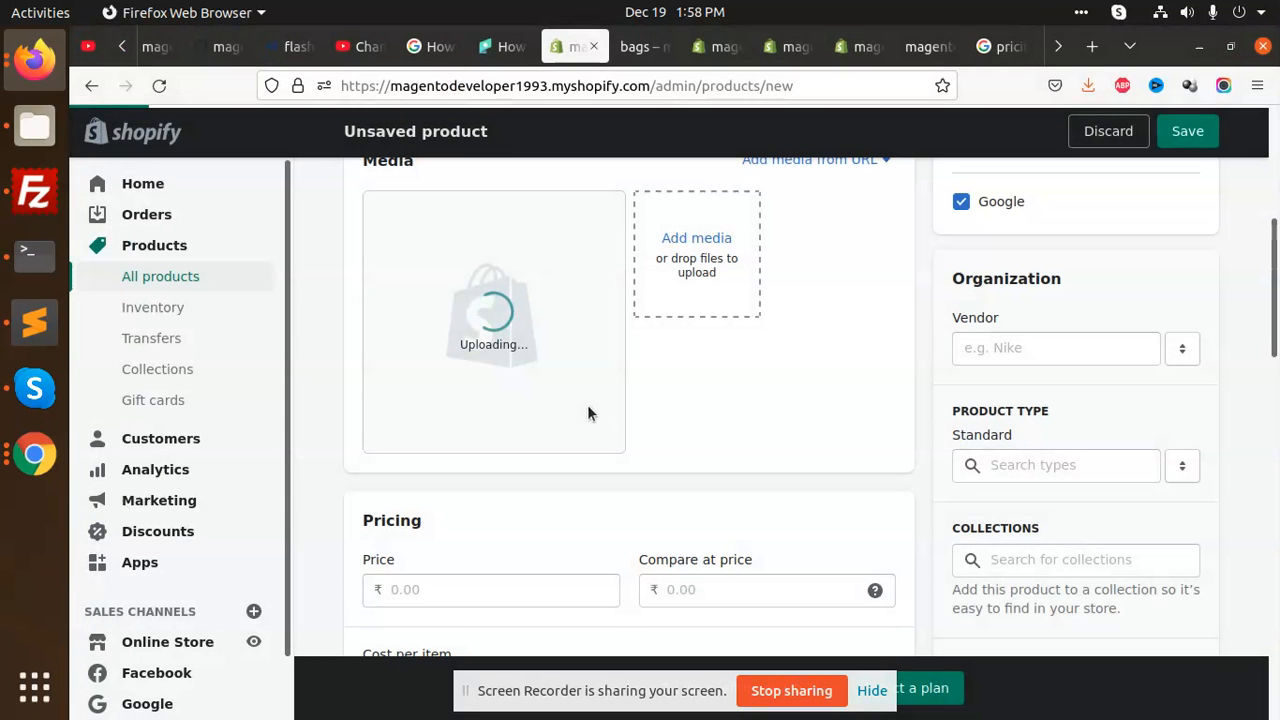
Step: Set the new product's standard type to Animals & Pet Supplies and add the tag "bags"
scroll(1060, 370, down, 2)
click(1063, 360)
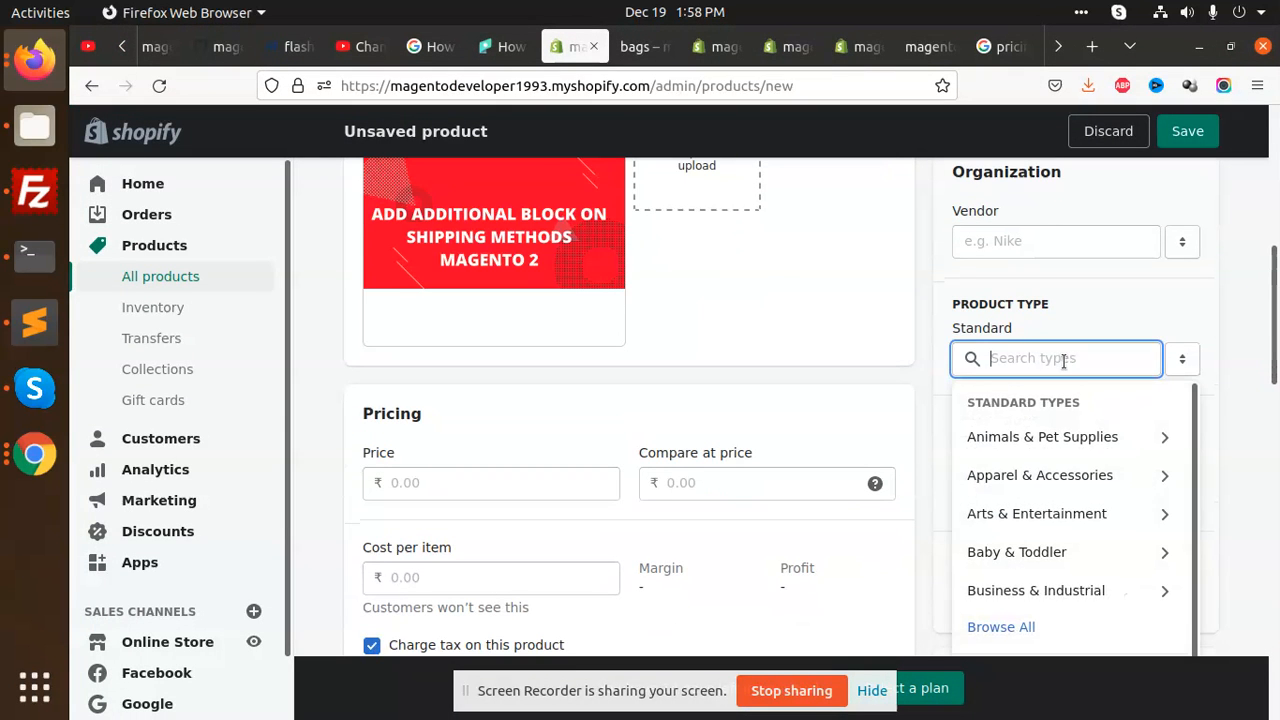
click(1020, 437)
scroll(1100, 455, down, 3)
click(1012, 313)
text(bags)
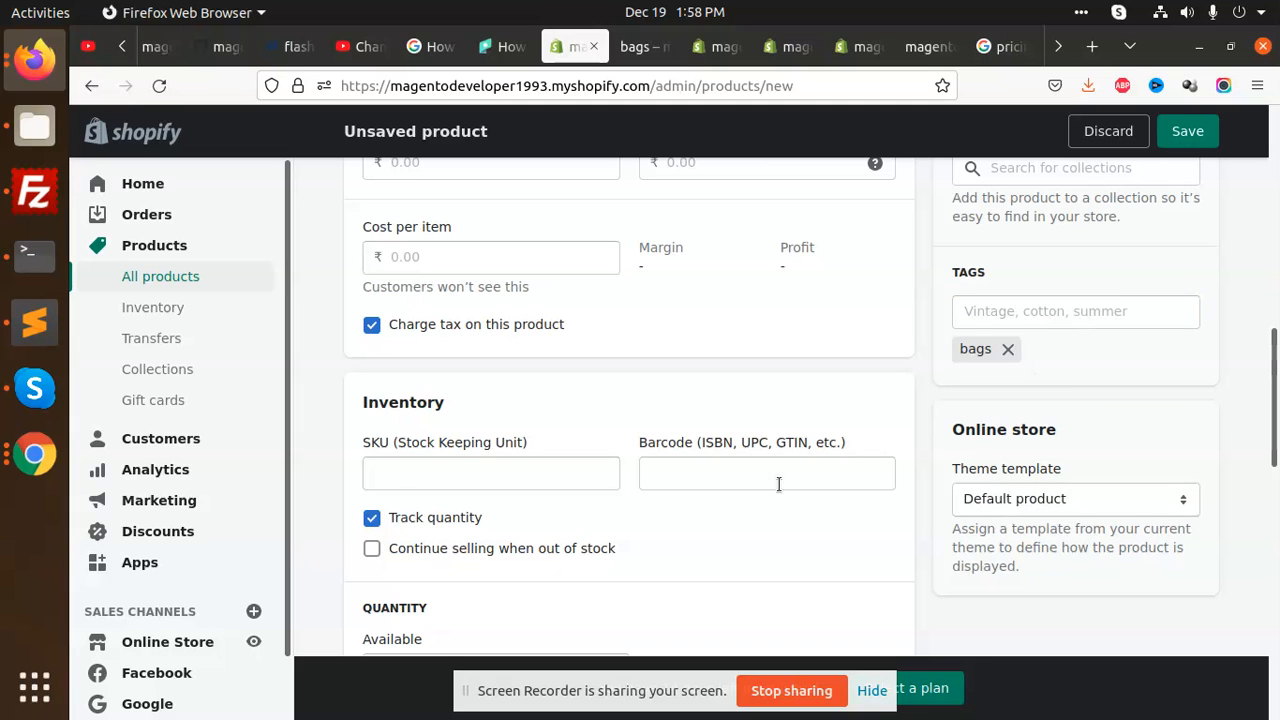
Step: Set the new product's available quantity to 11
scroll(510, 440, down, 4)
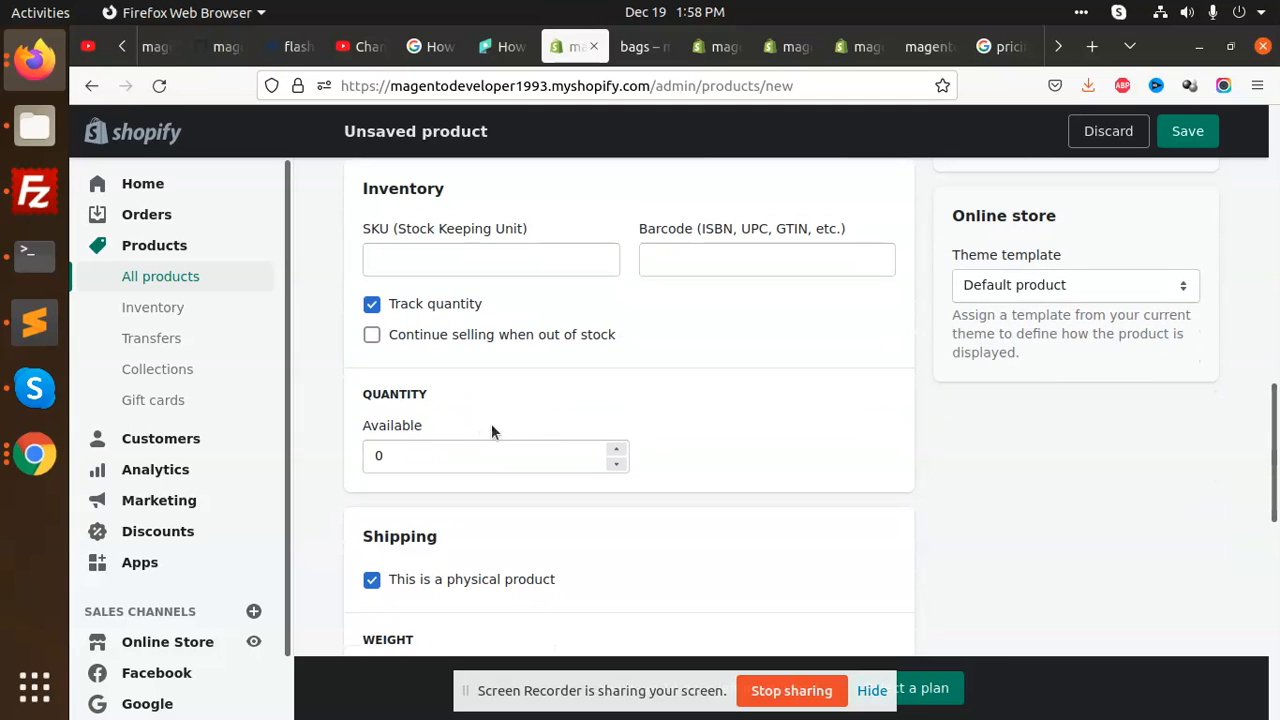
drag(425, 464, 339, 436)
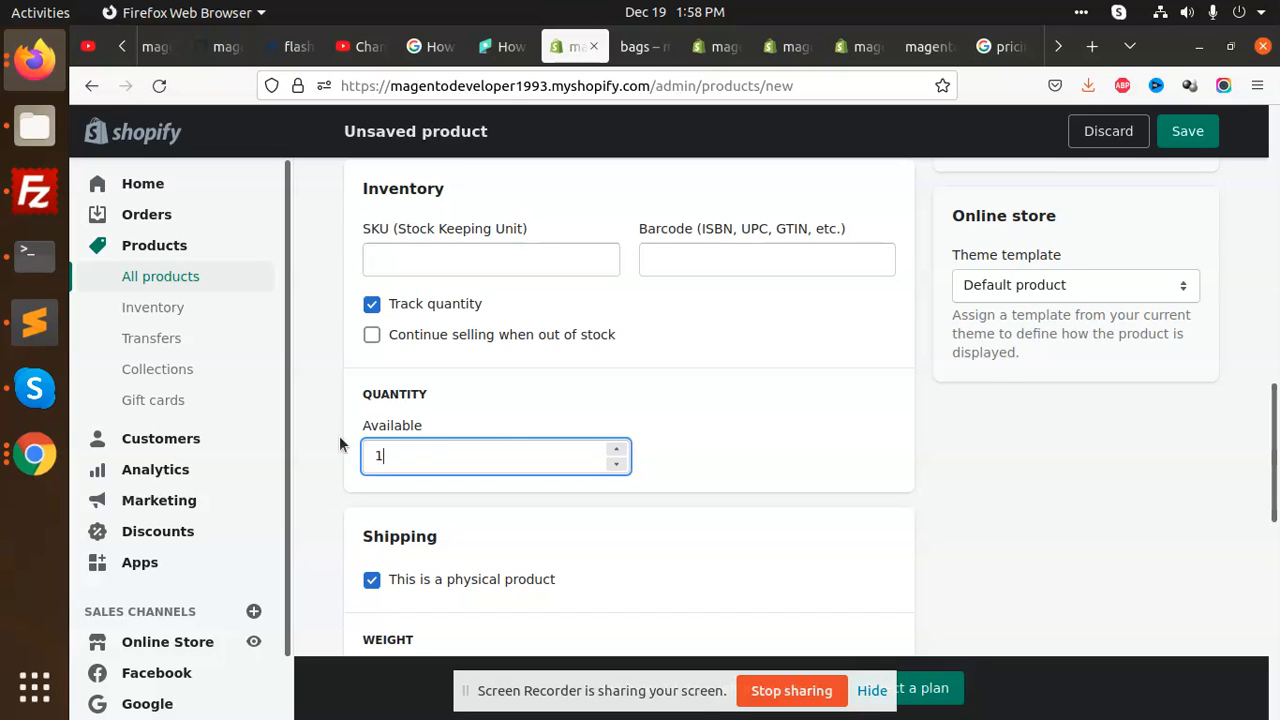
text(11)
Step: Set the new product's cost per item, price and compare-at price to 11.00 each
scroll(521, 490, up, 6)
click(487, 365)
text(11)
click(496, 271)
text(11)
click(673, 269)
text(11)
click(667, 443)
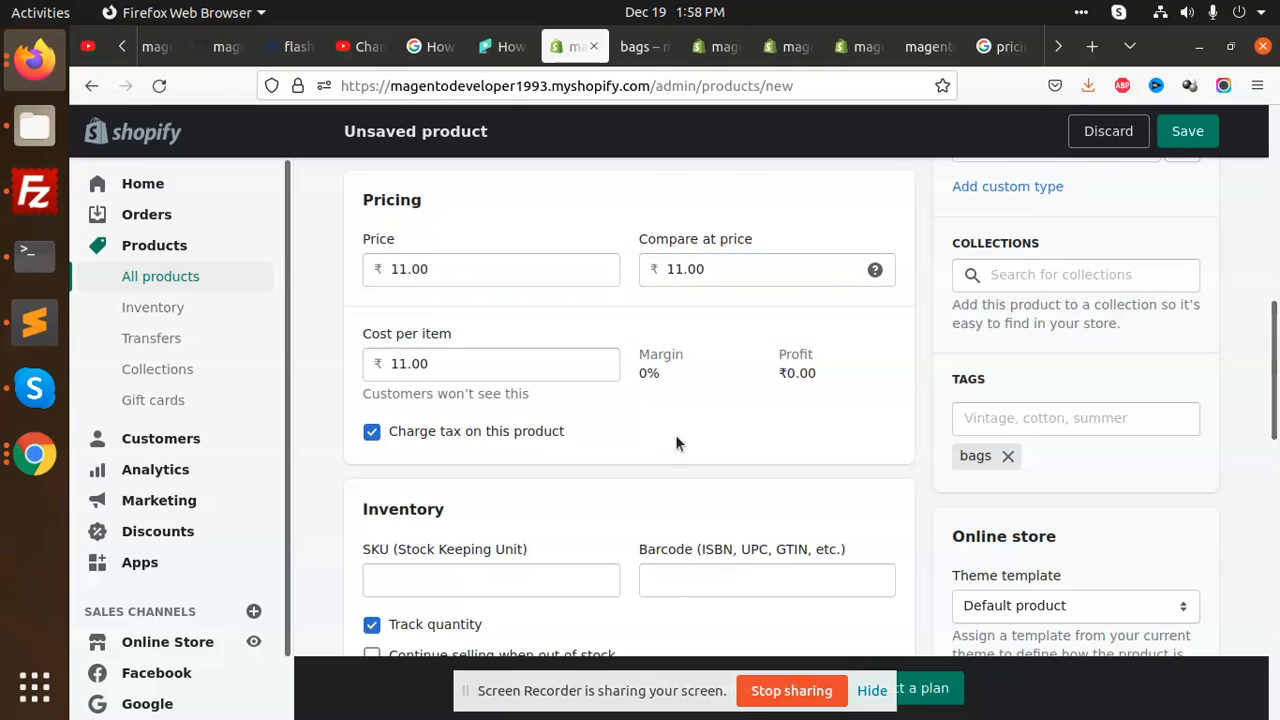
Step: Set the new product's shipping weight to 11
scroll(675, 434, down, 14)
double_click(423, 295)
text(11)
click(571, 366)
Step: Choose India as the new product's country of origin and save the product
scroll(564, 378, down, 4)
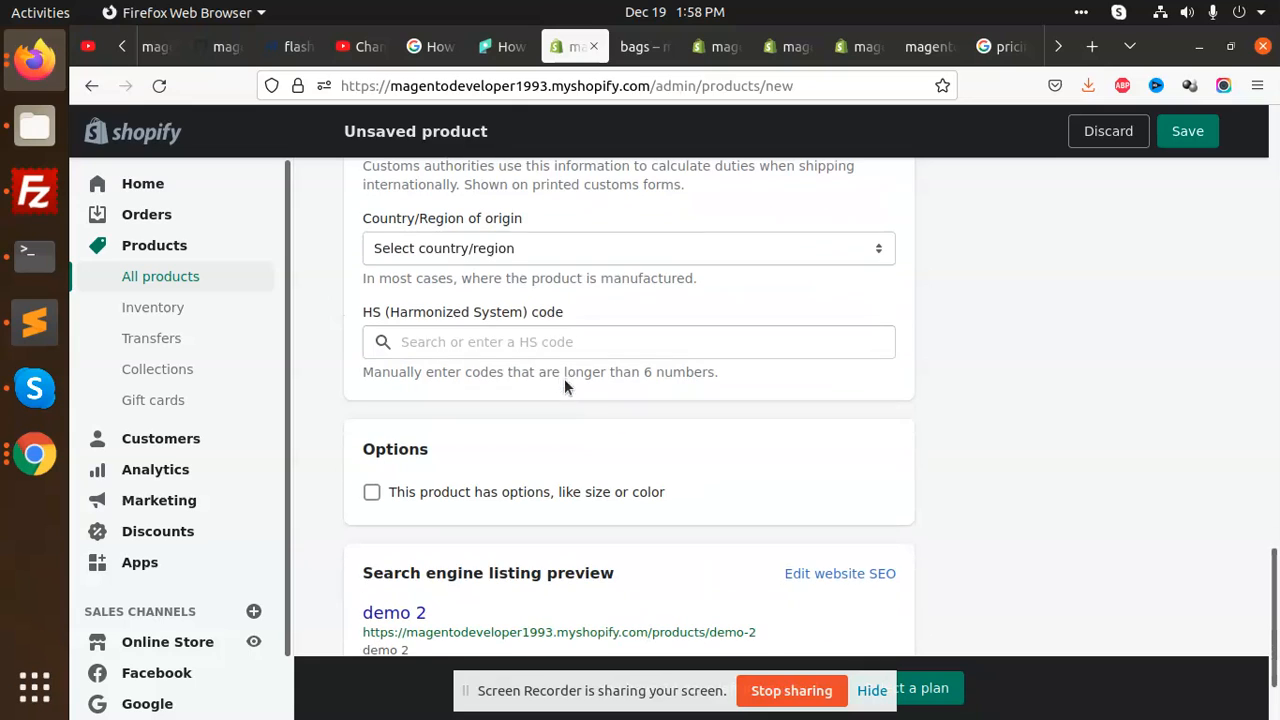
click(513, 250)
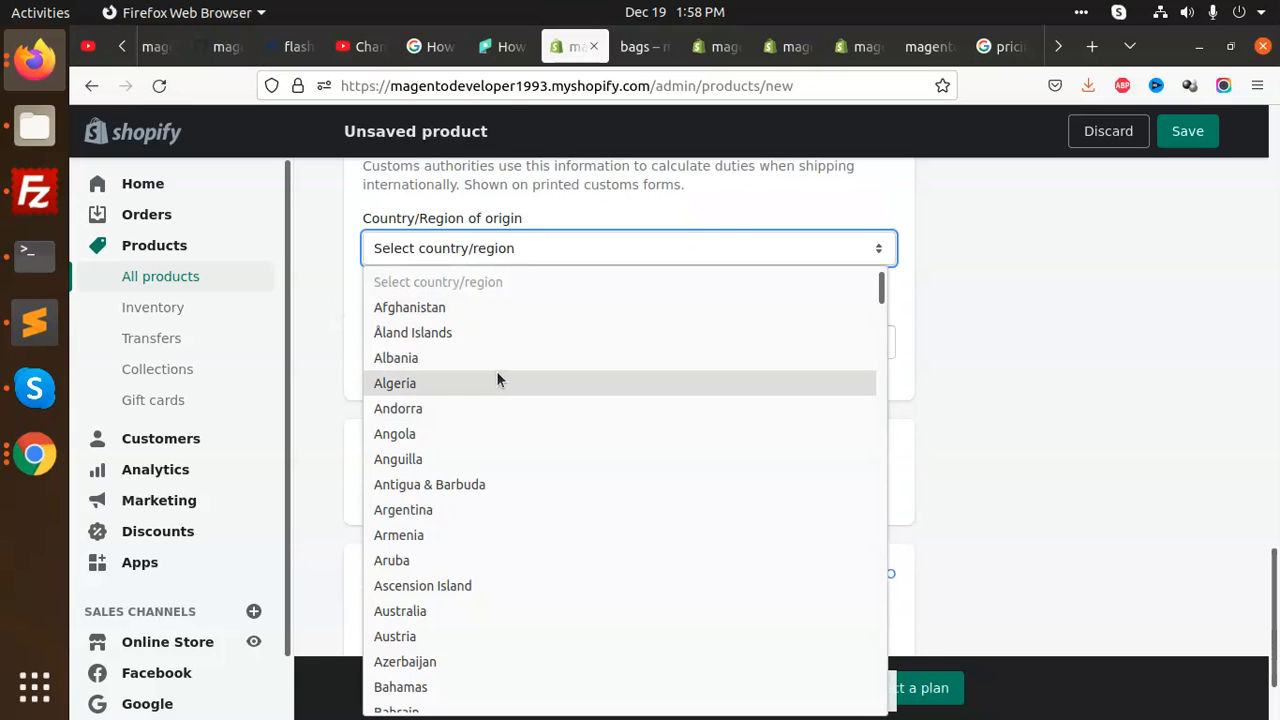
scroll(496, 371, down, 15)
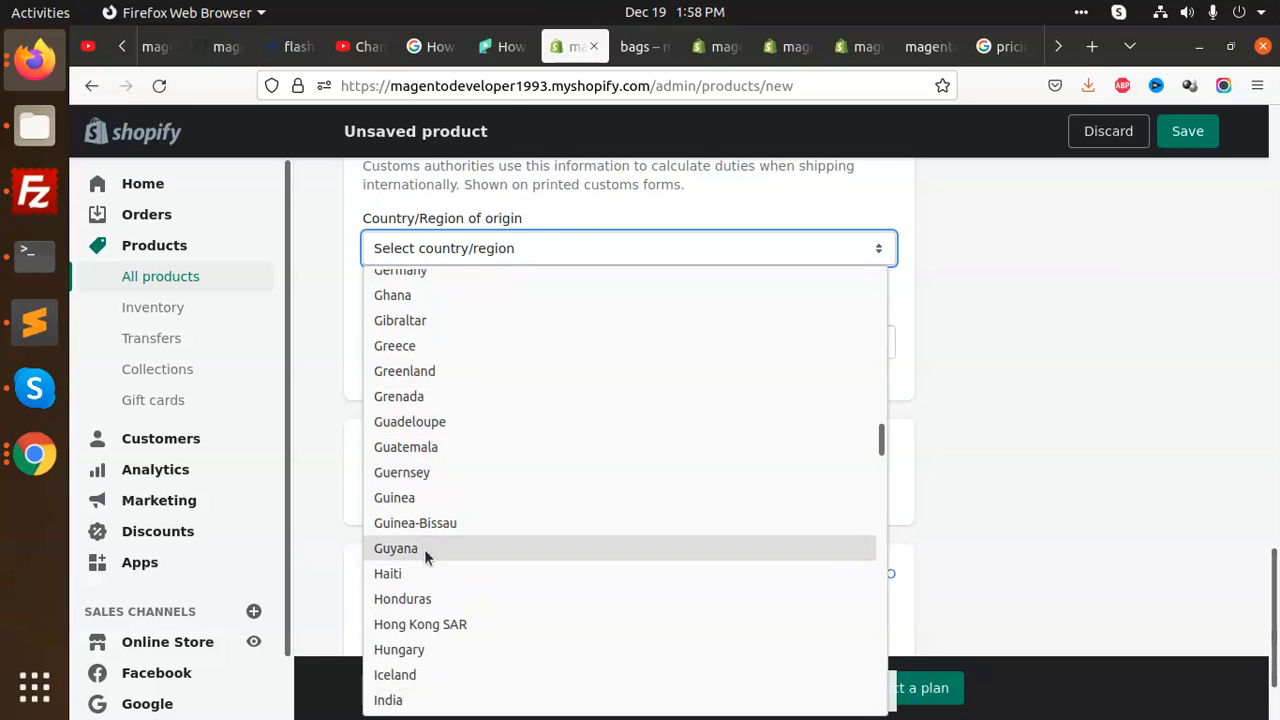
click(418, 700)
click(474, 343)
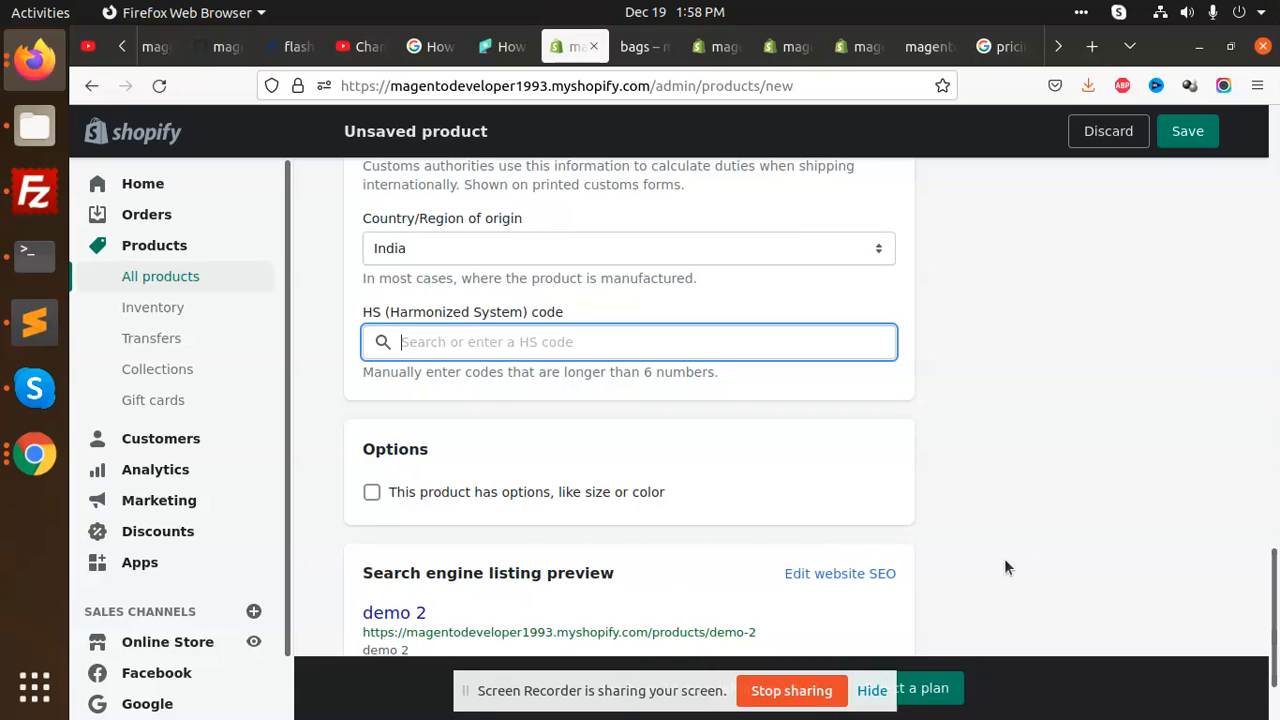
scroll(1005, 566, down, 3)
click(1195, 612)
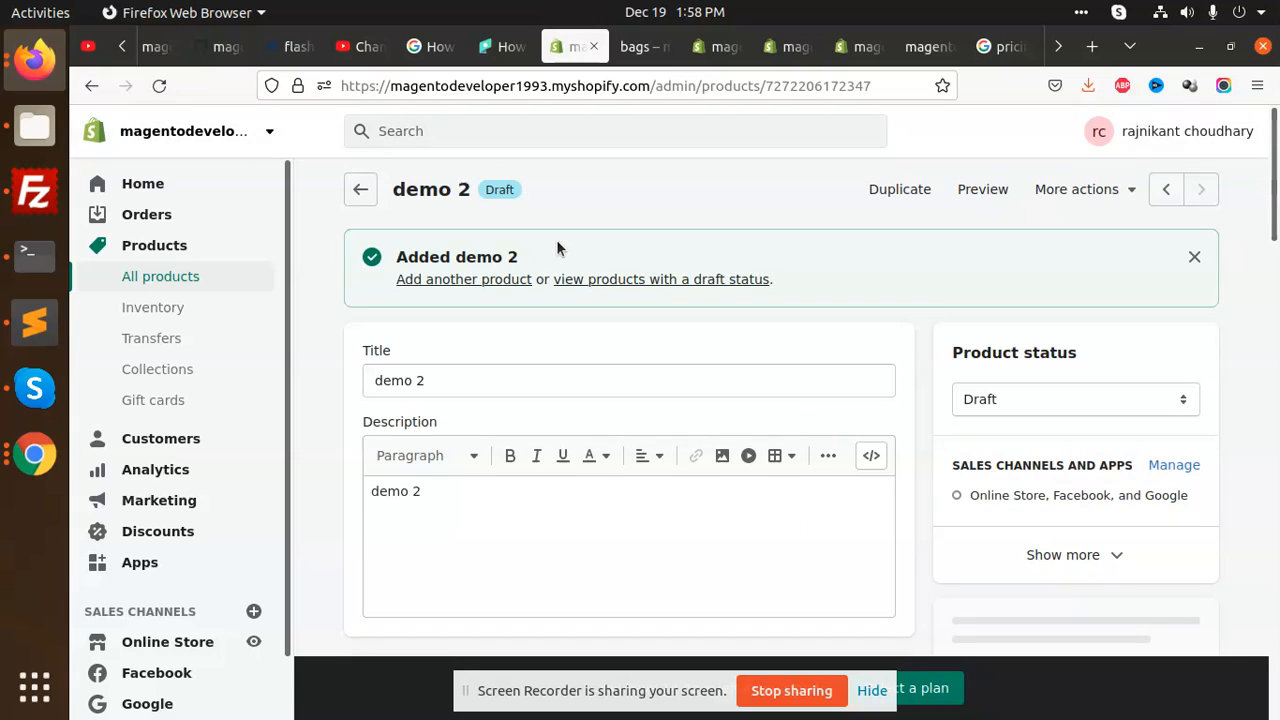
Step: Refresh the storefront's bags collection page to check whether demo 2 is listed
click(645, 46)
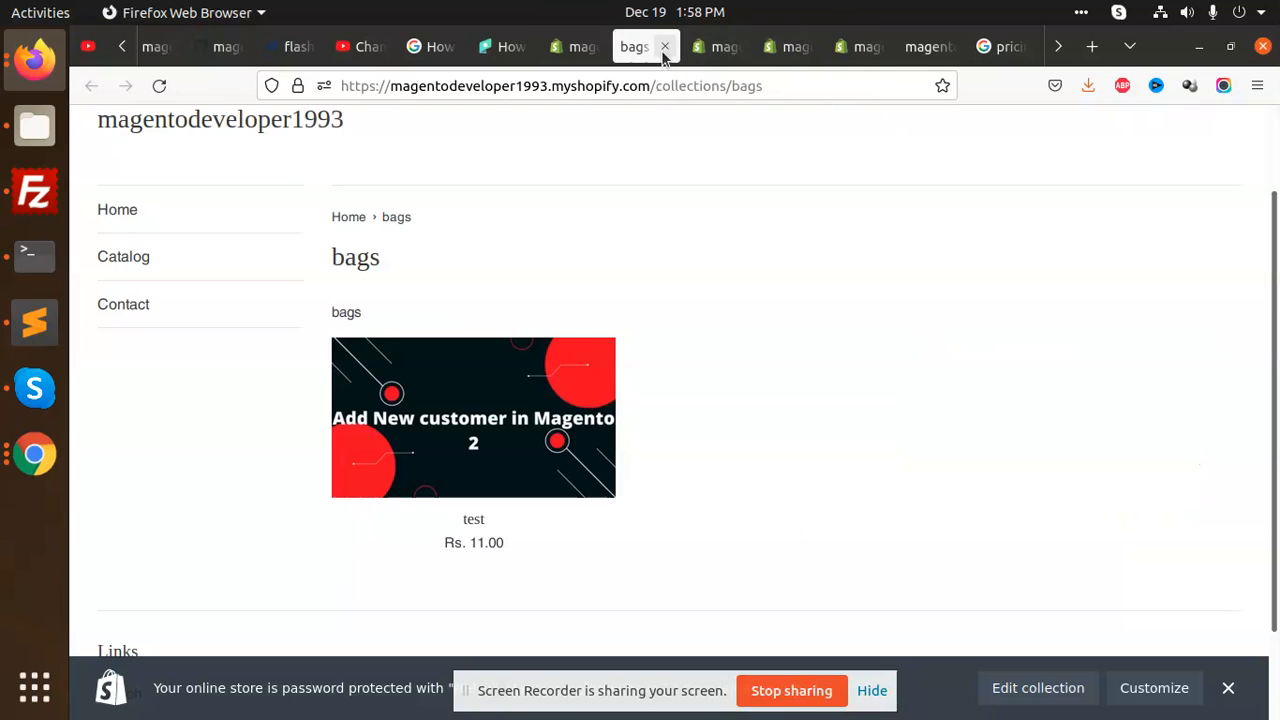
click(159, 85)
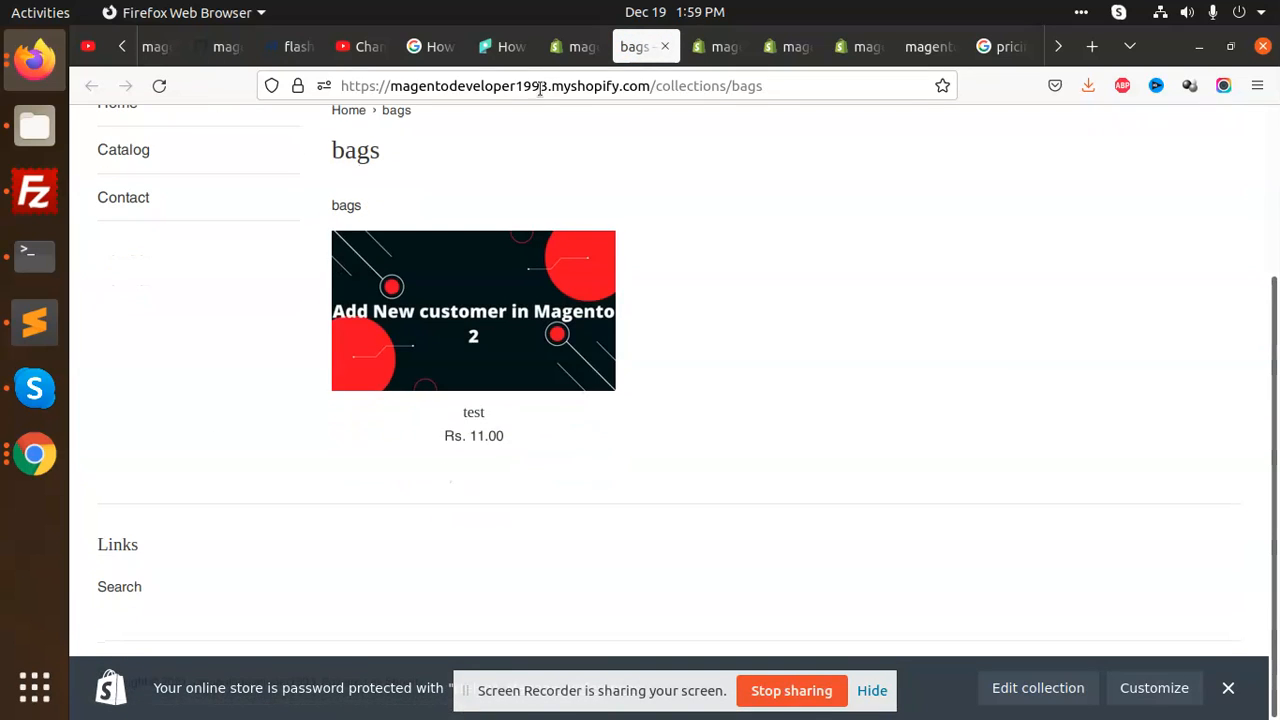
Step: Set demo 2's product status to Active and save the product
click(568, 46)
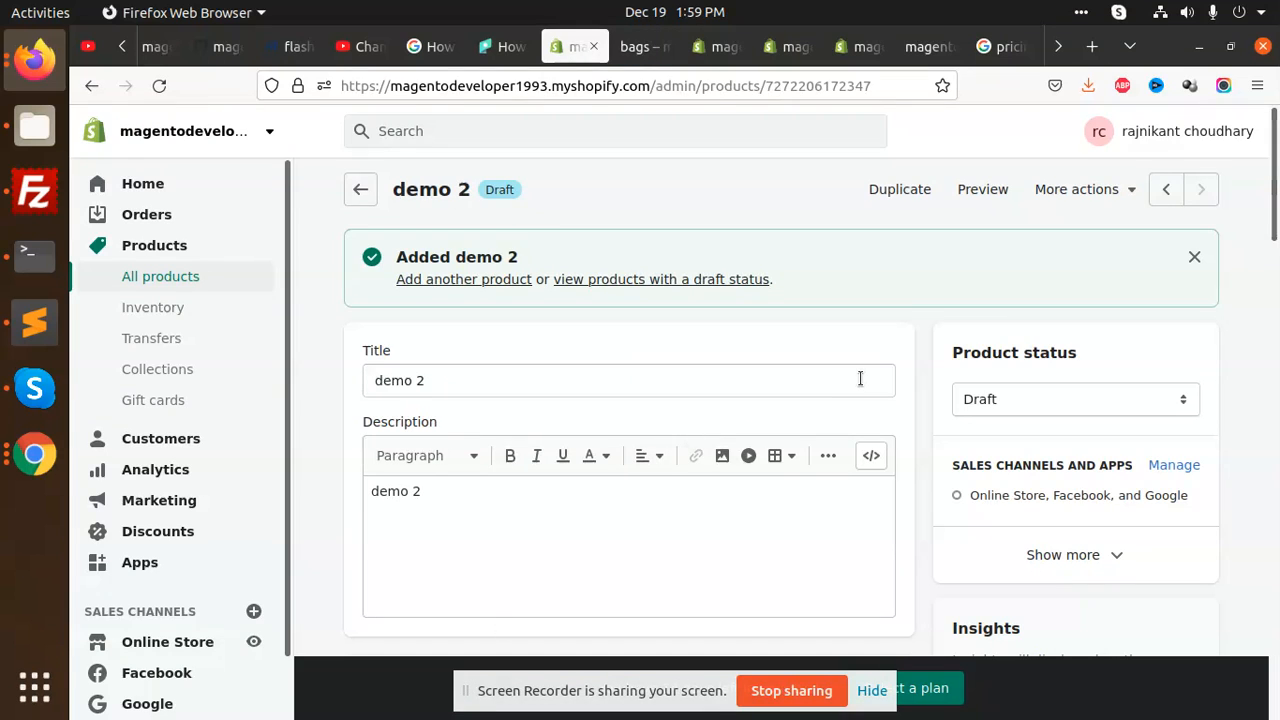
drag(950, 353, 1068, 353)
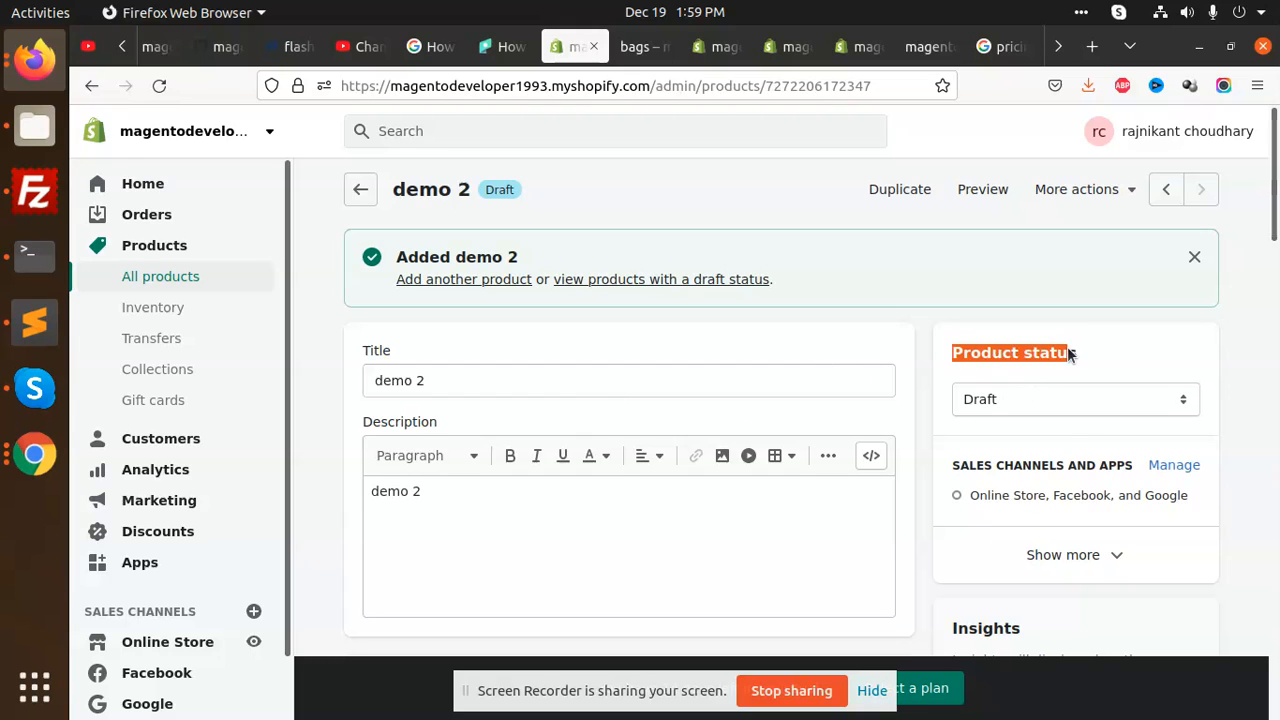
click(1057, 397)
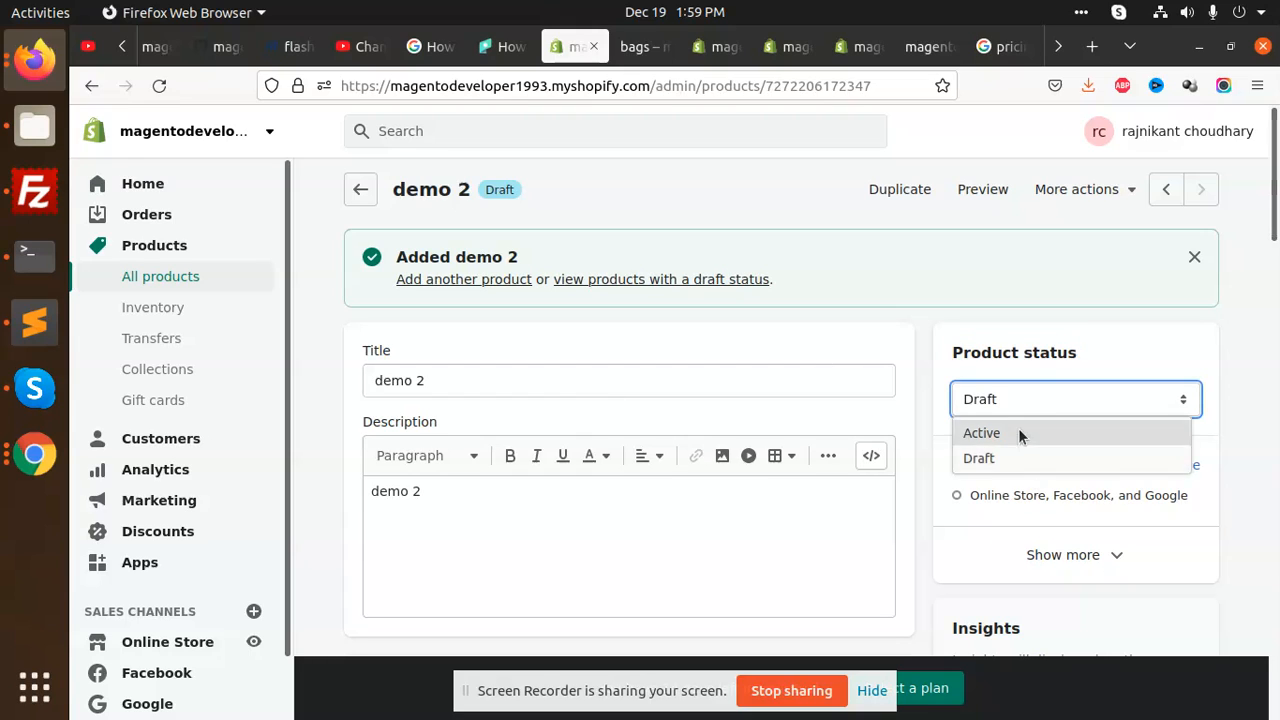
click(1018, 431)
click(1212, 132)
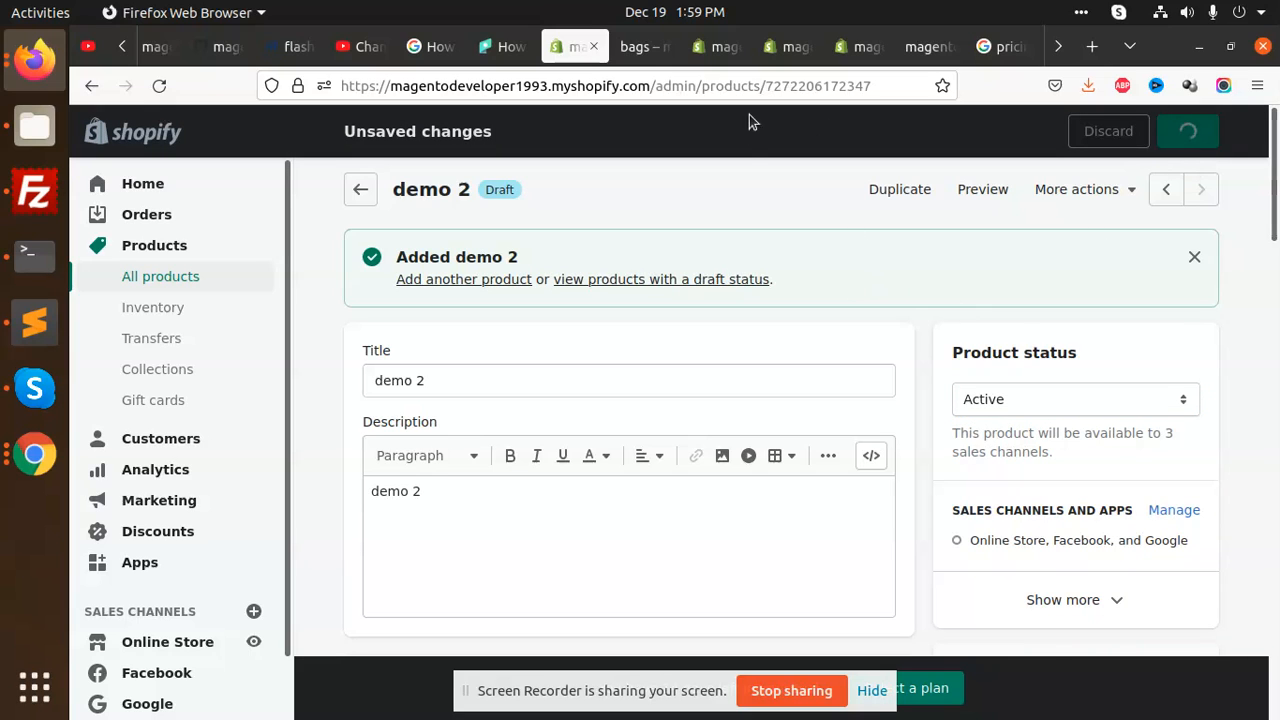
Step: Reload the storefront's bags collection page and check its product list for demo 2
click(641, 47)
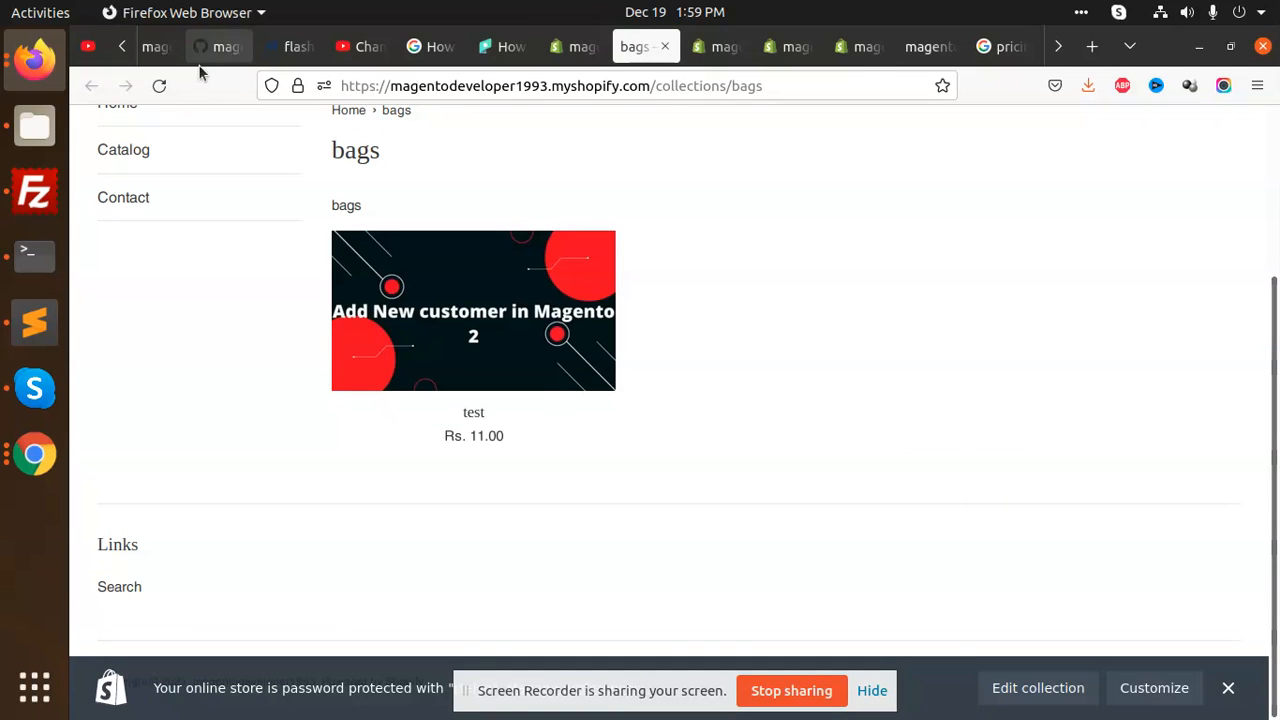
key(F5)
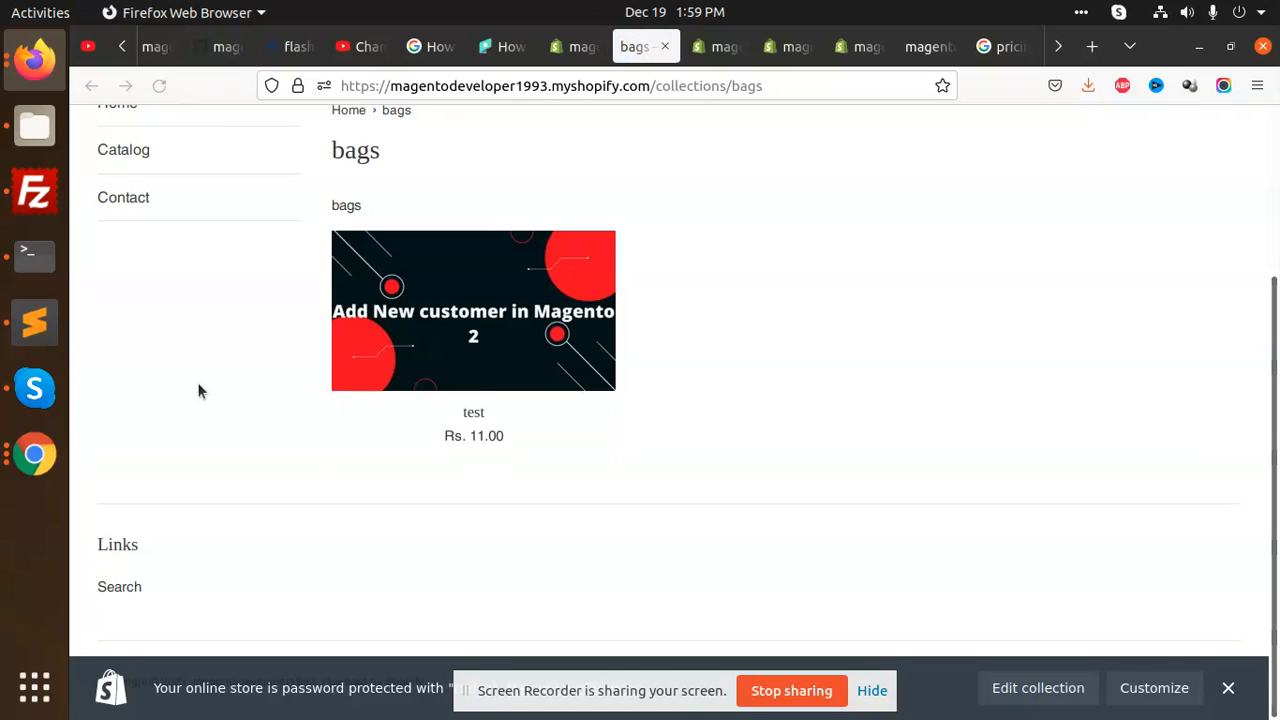
scroll(483, 393, up, 3)
scroll(483, 390, down, 2)
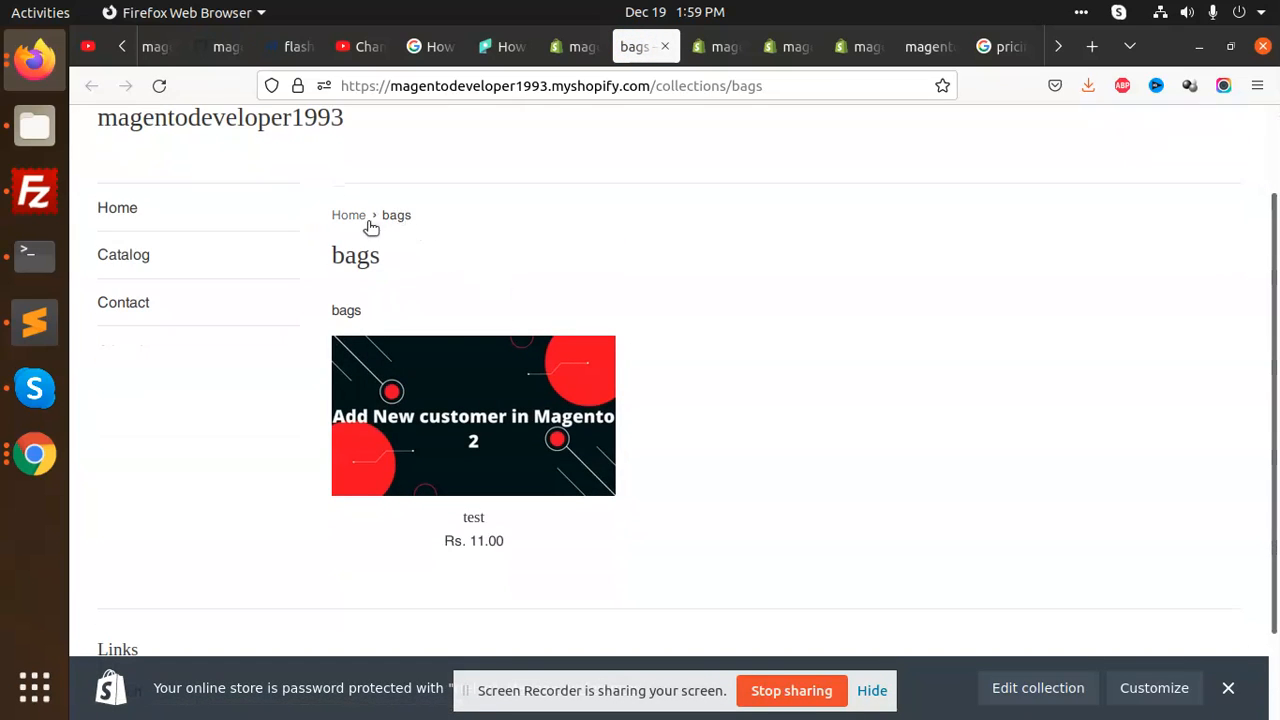
scroll(443, 240, up, 2)
Step: Examine demo 2's sales channels, product type, collections and tags in the admin
click(585, 47)
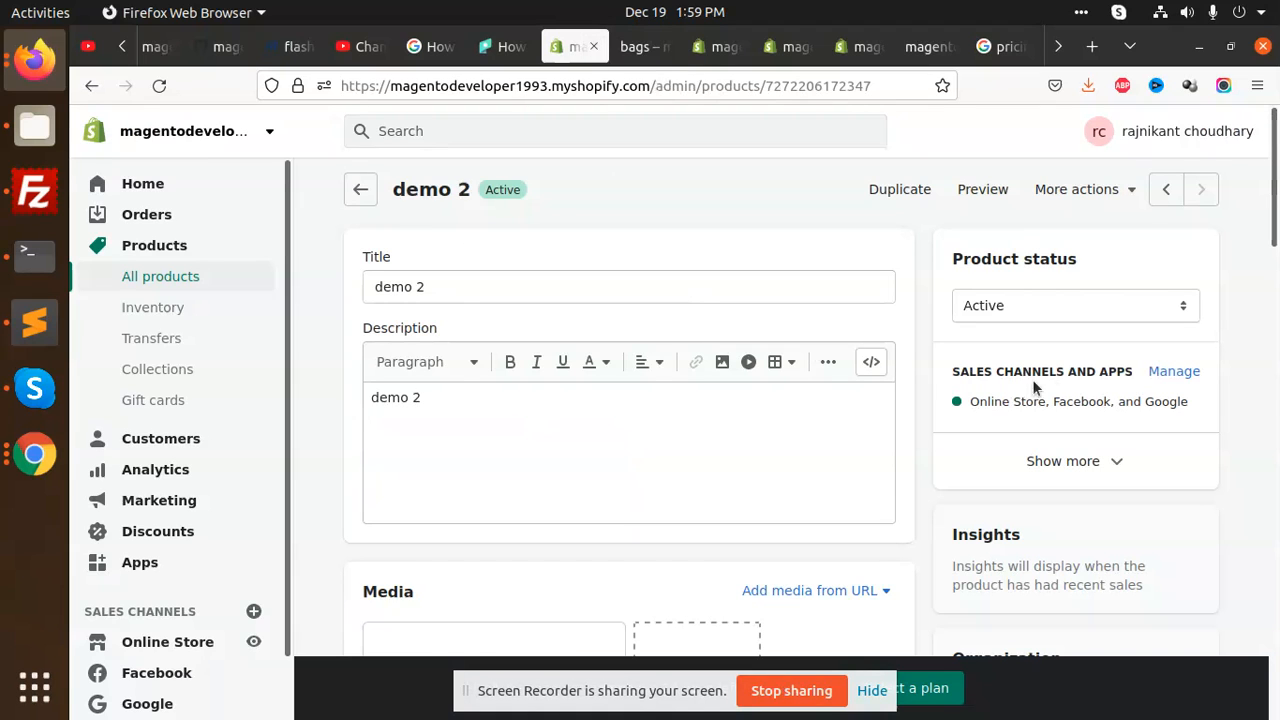
scroll(738, 427, down, 3)
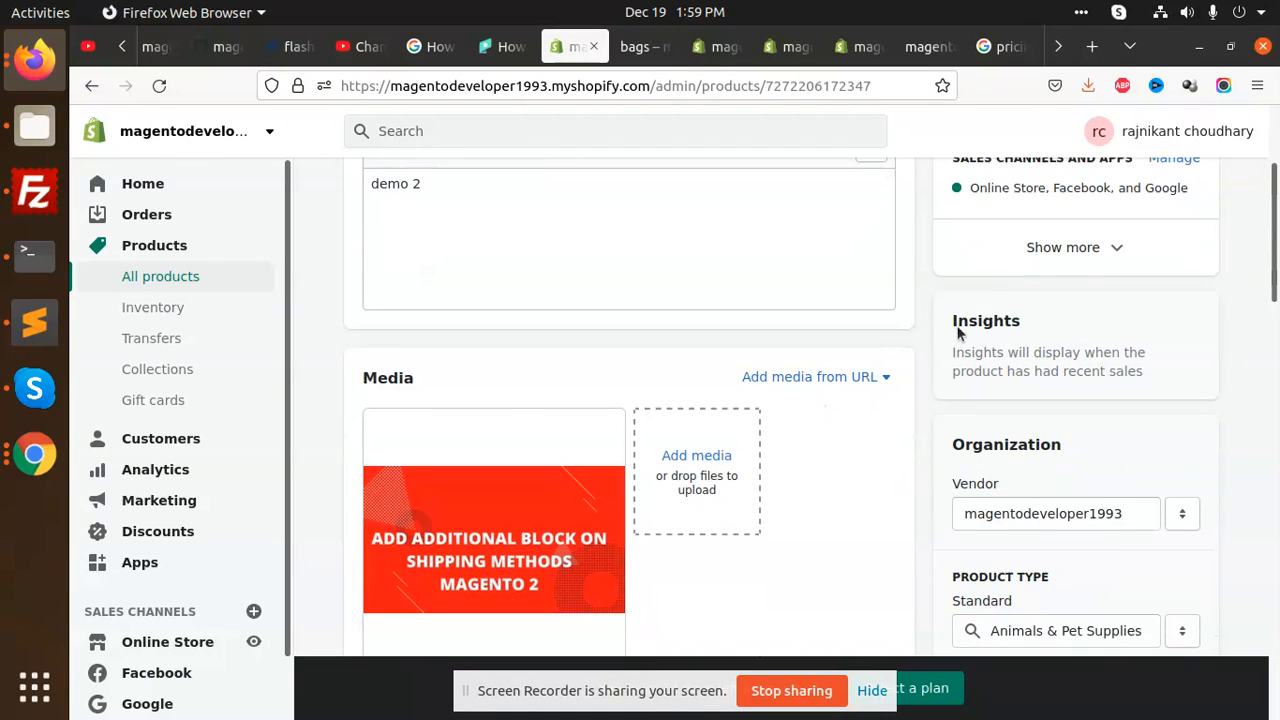
click(1118, 246)
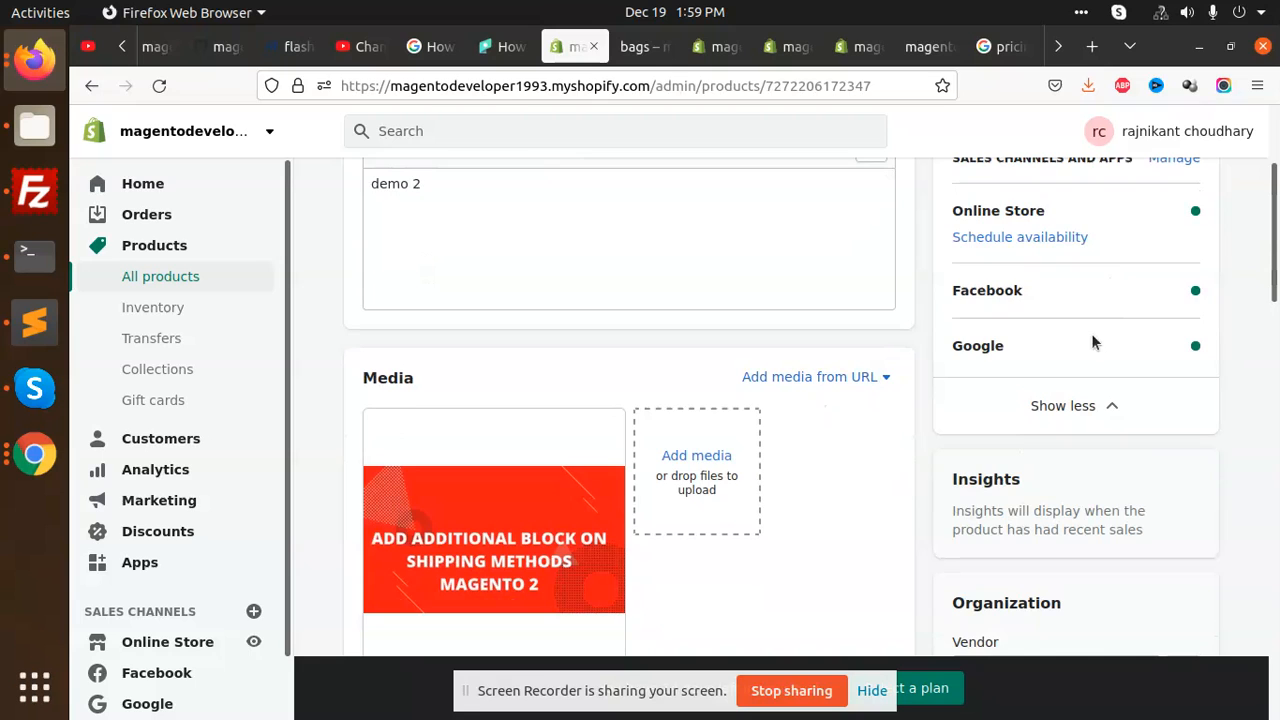
scroll(1092, 340, down, 3)
scroll(1025, 338, down, 1)
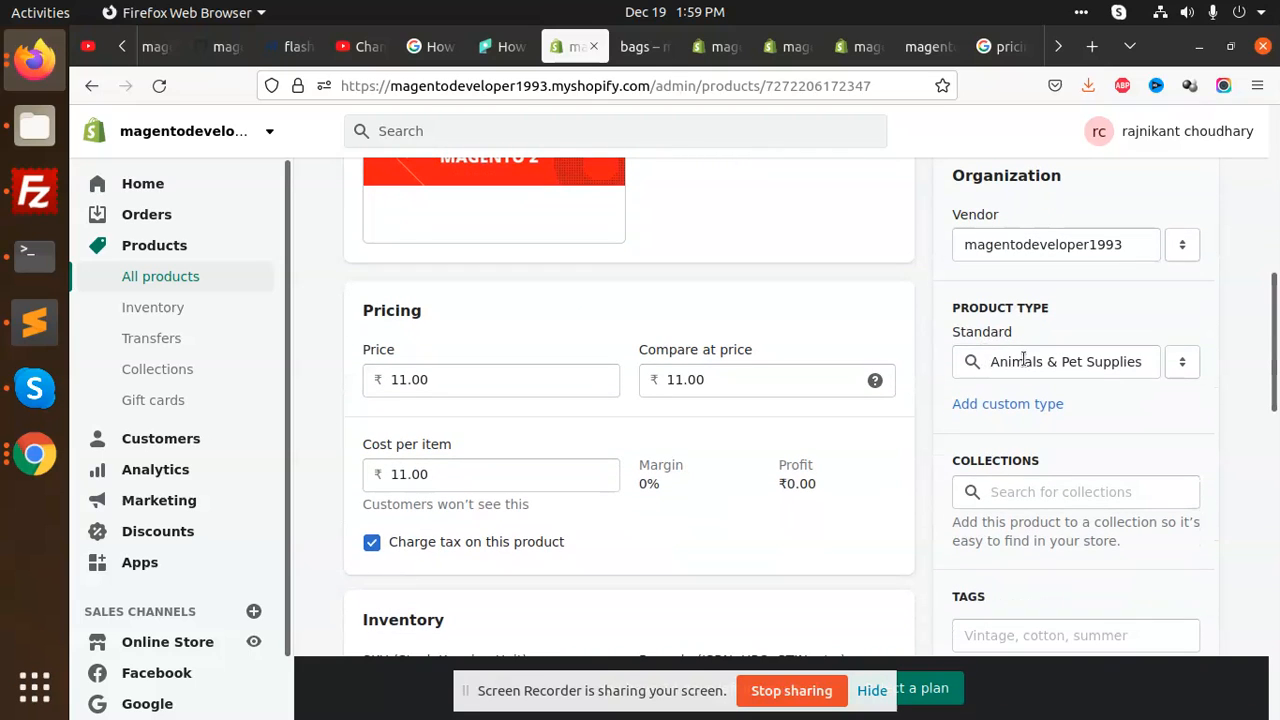
scroll(996, 422, down, 2)
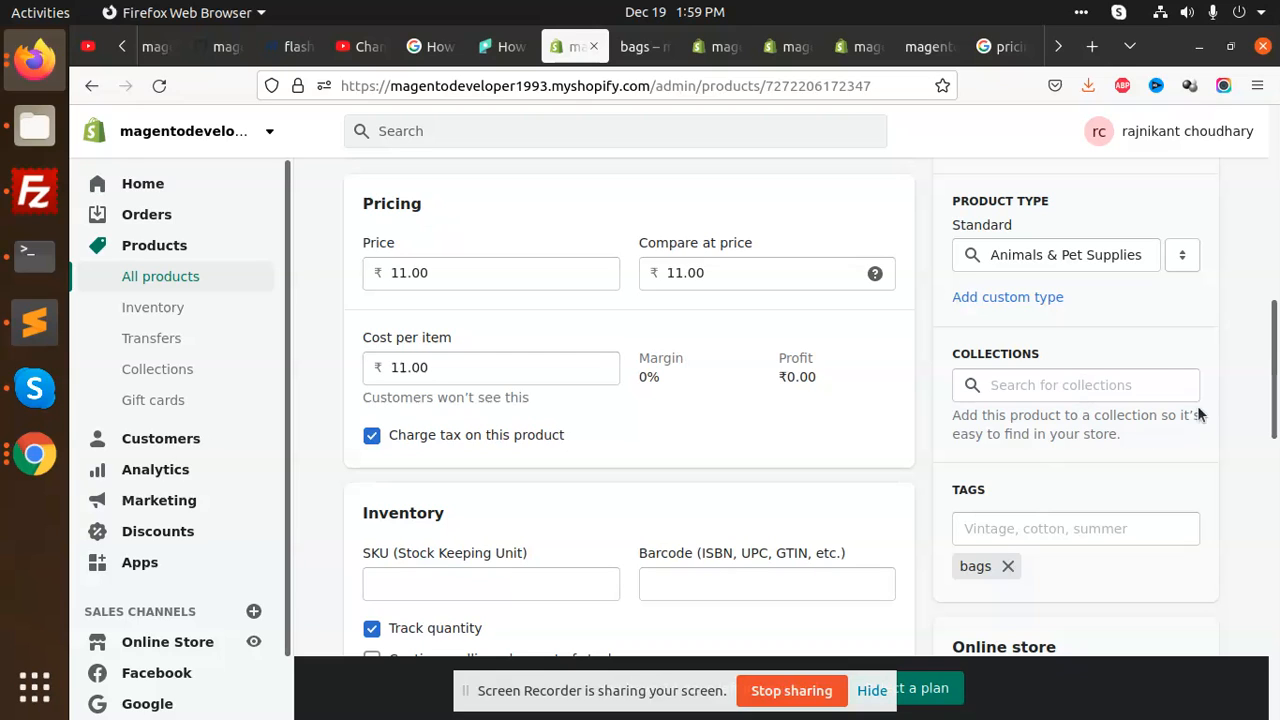
Step: Try assigning demo 2 to the Home page collection, search the collections for bags, and remove the Home page assignment
click(1104, 385)
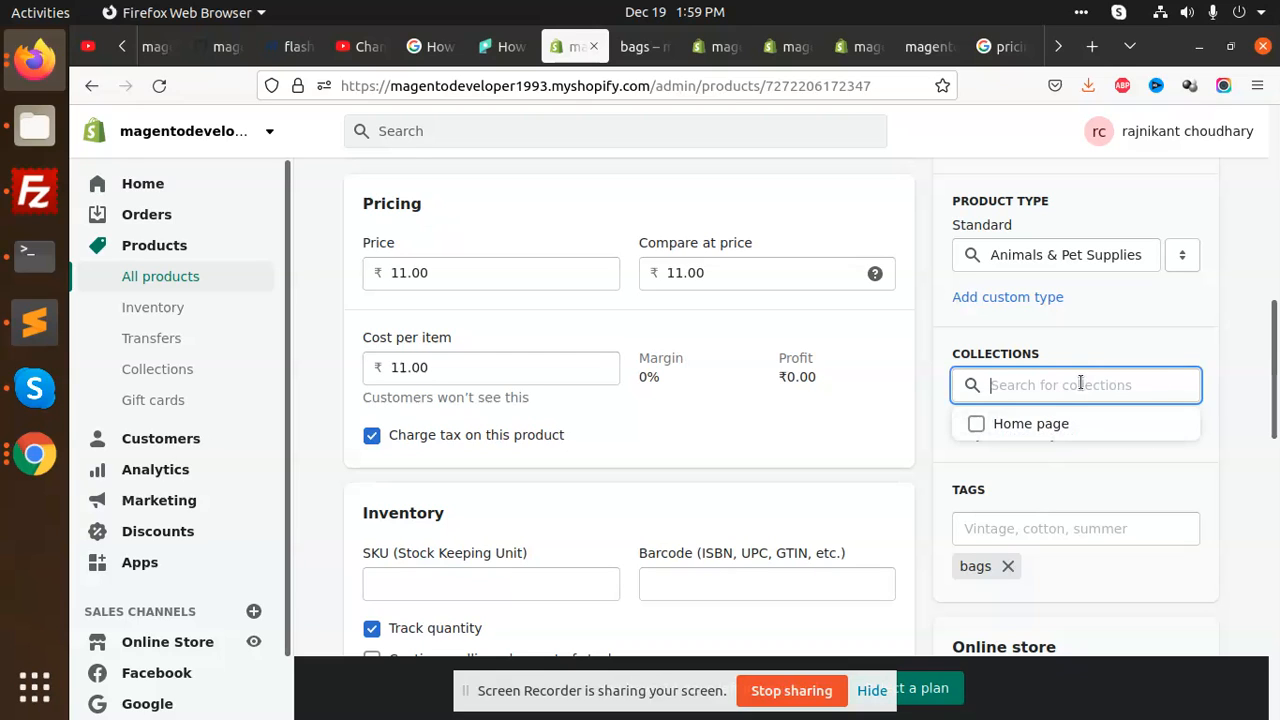
click(1049, 428)
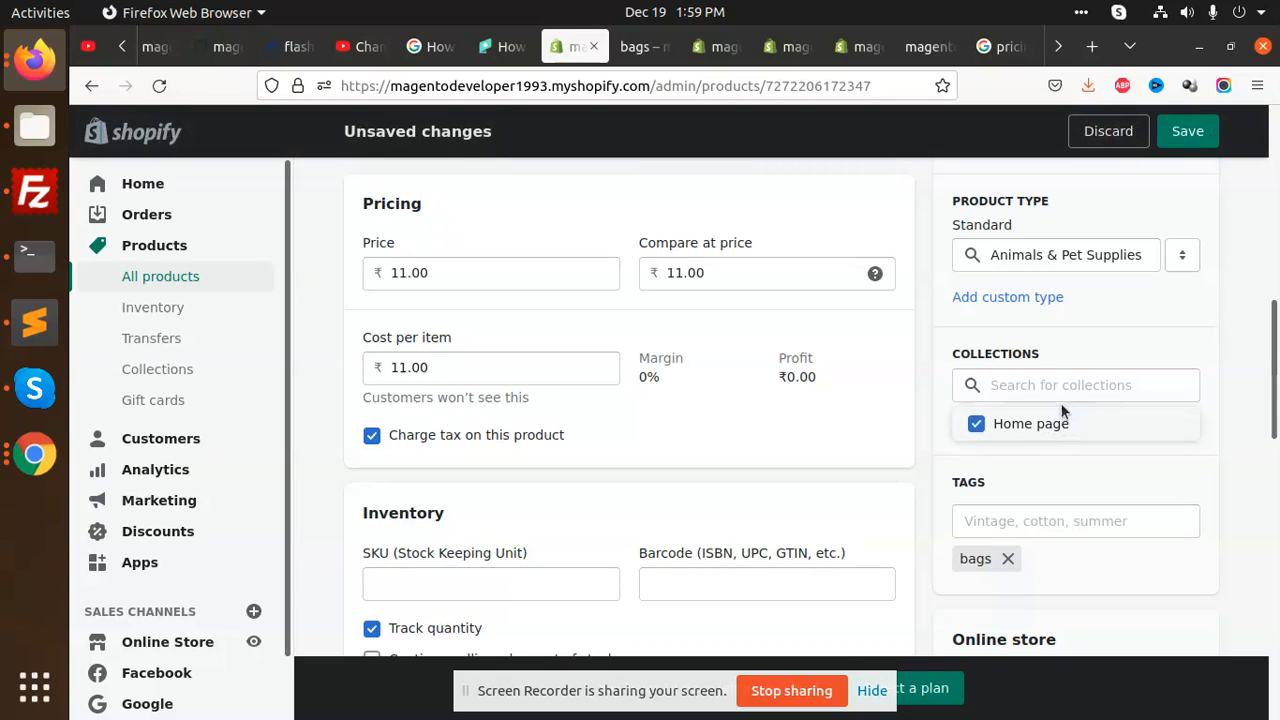
click(1043, 386)
text(bags)
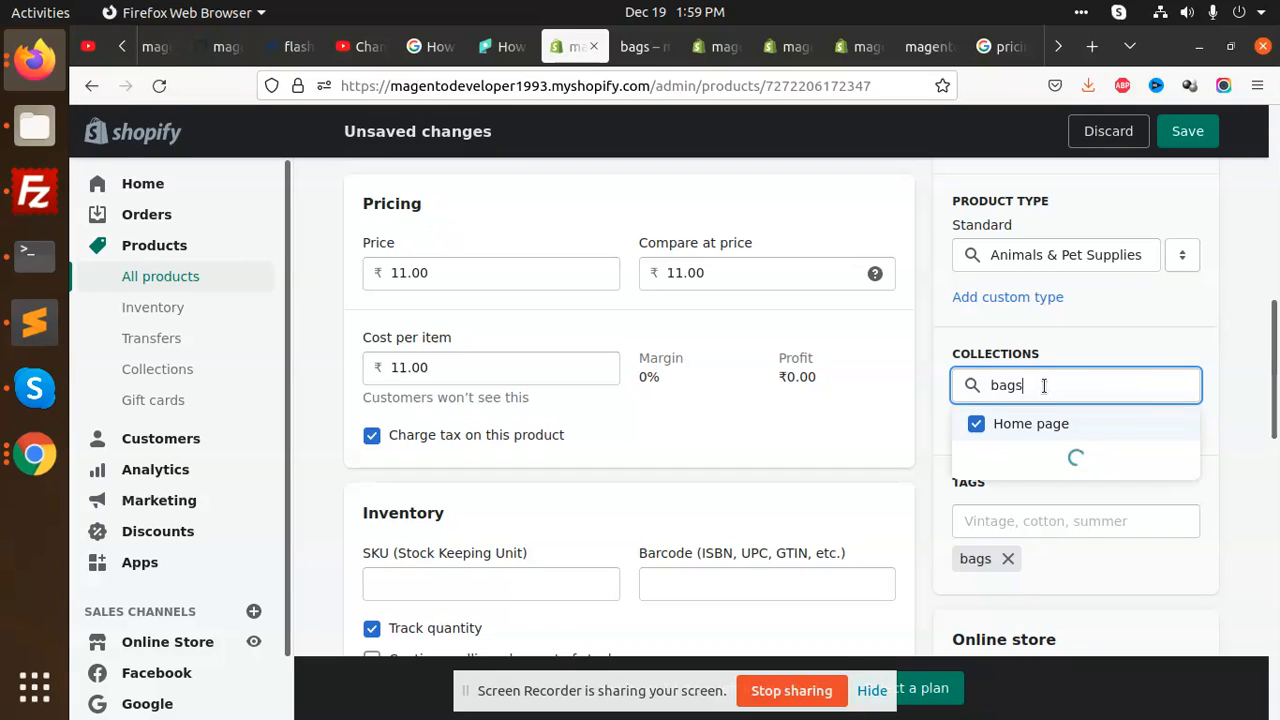
click(1043, 417)
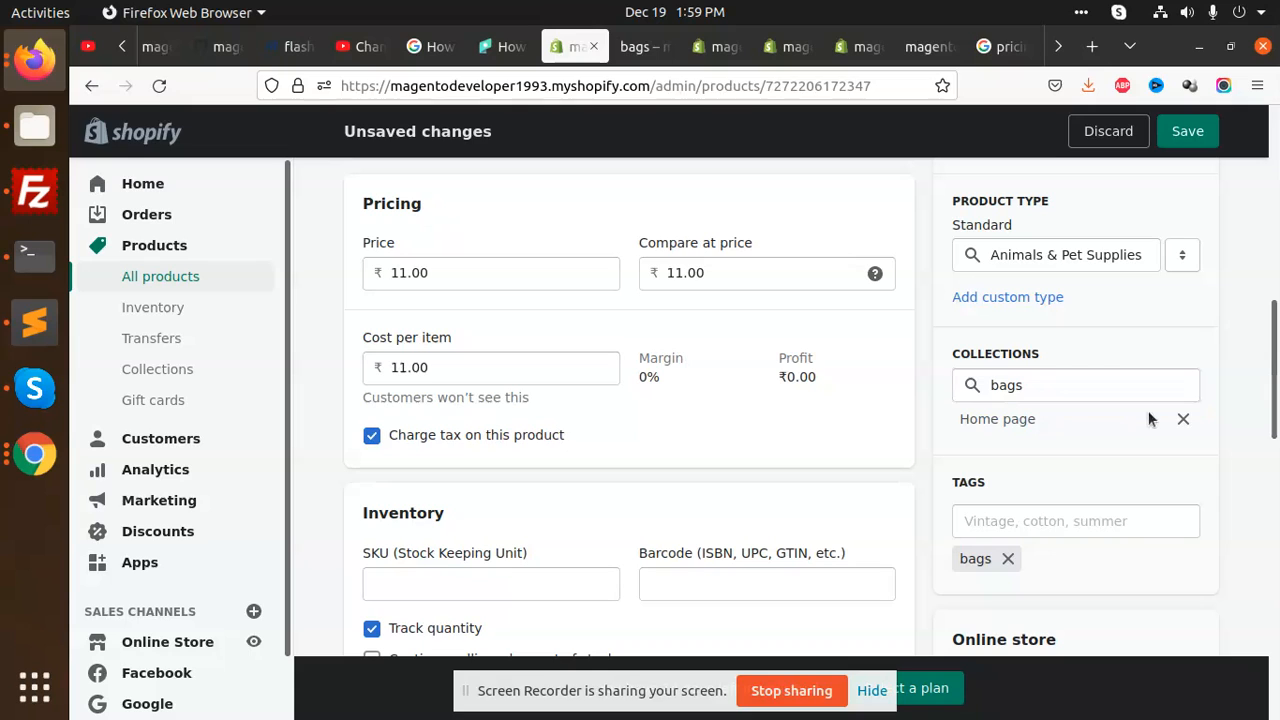
click(1181, 419)
Step: Clear the collection search, assign demo 2 to the Home page collection and save the product
click(1024, 384)
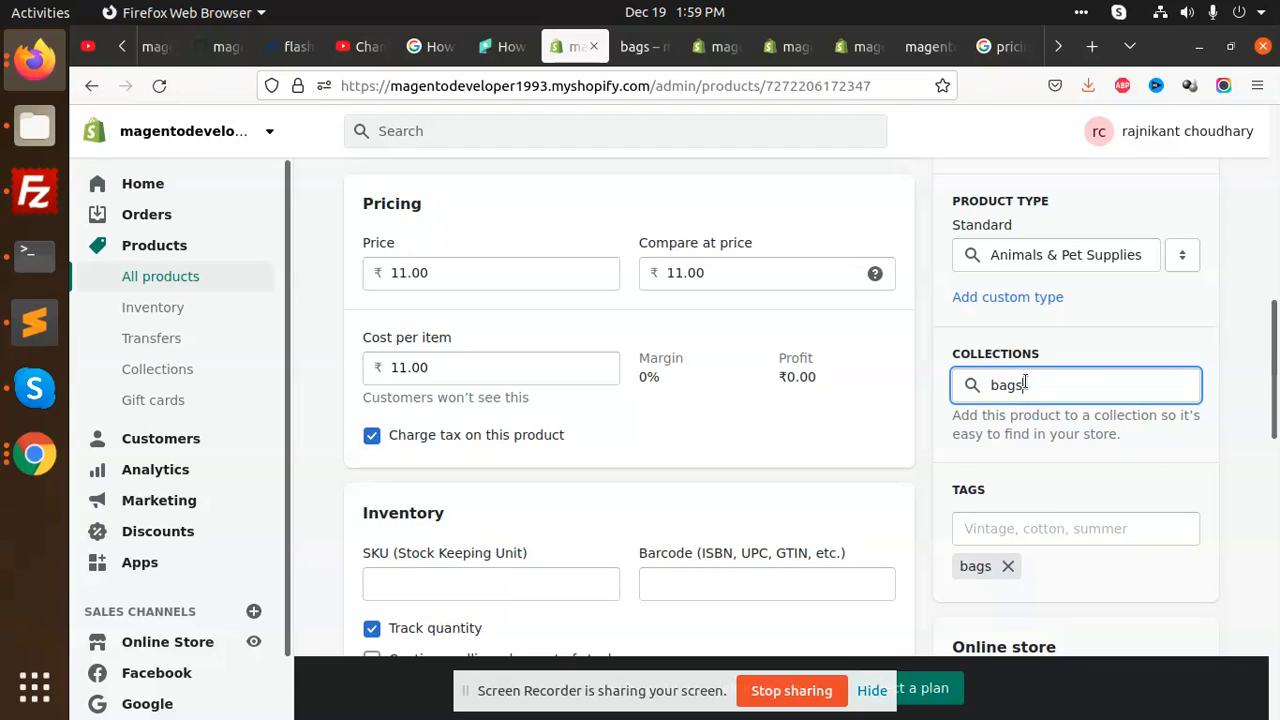
key(BackSpace)
key(BackSpace)
key(BackSpace)
key(BackSpace)
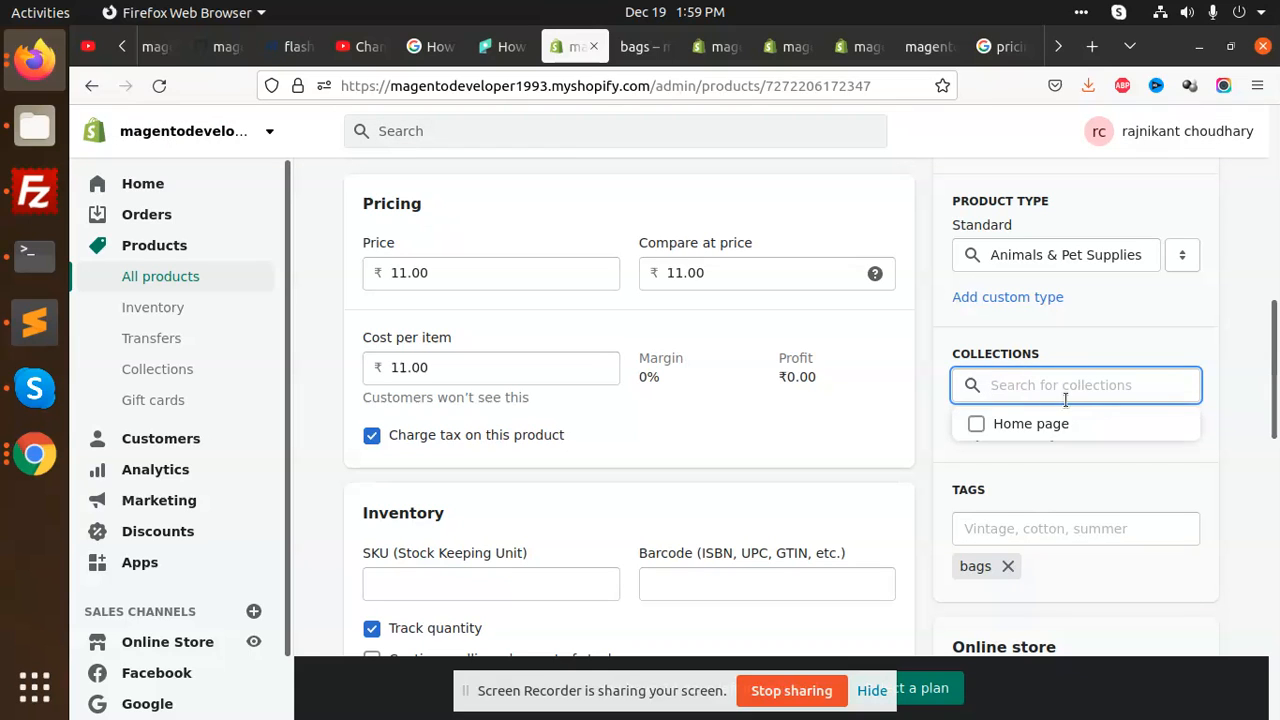
click(1025, 423)
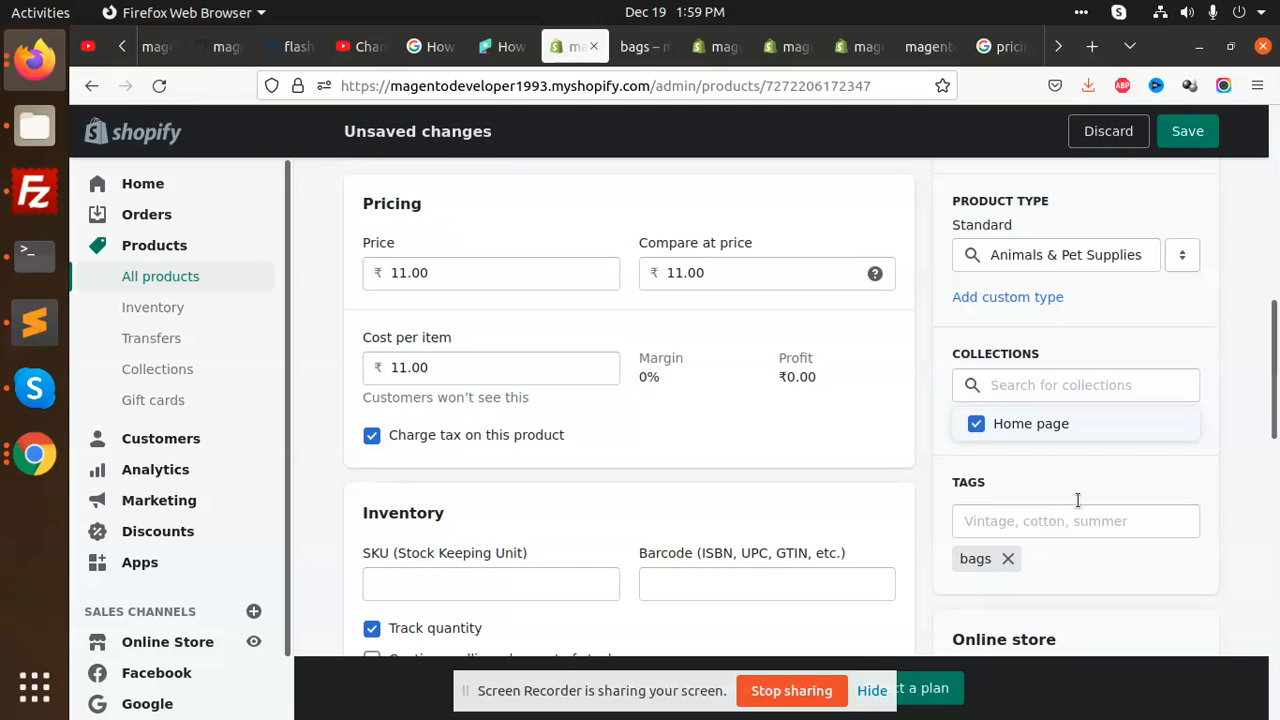
click(1187, 131)
Step: Refresh the storefront's bags collection page and review the products listed in it
click(638, 46)
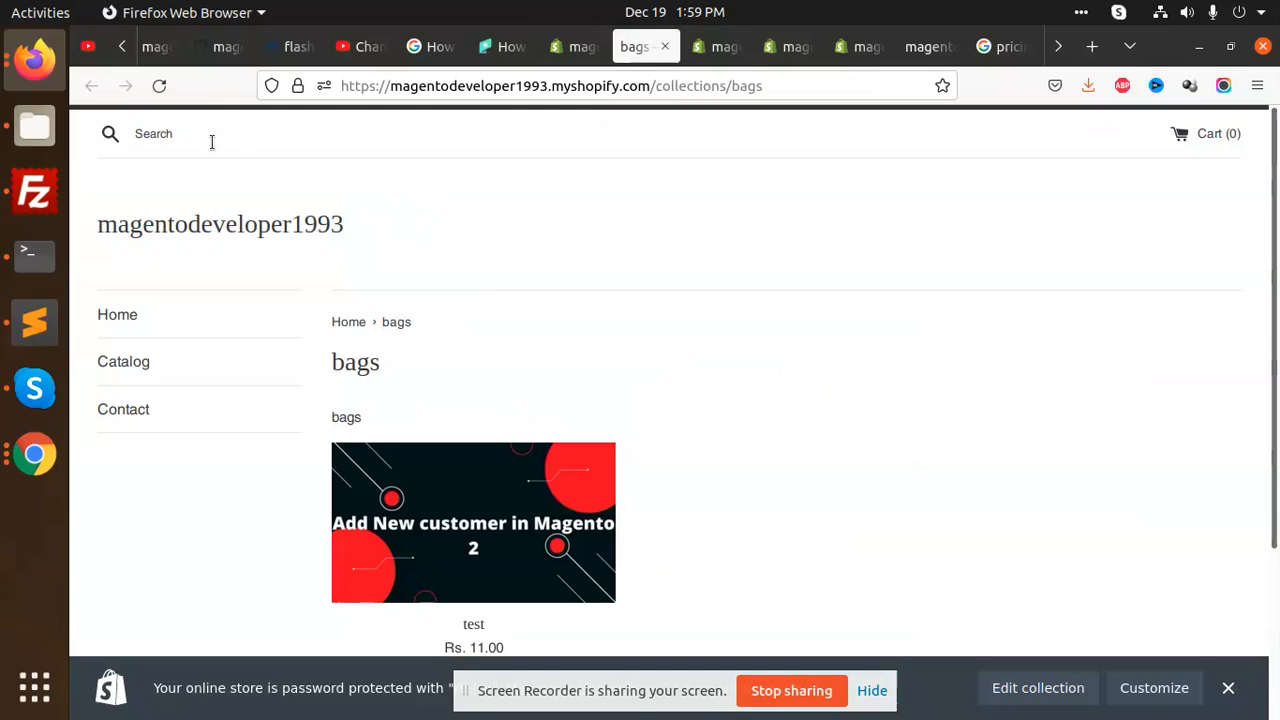
click(159, 85)
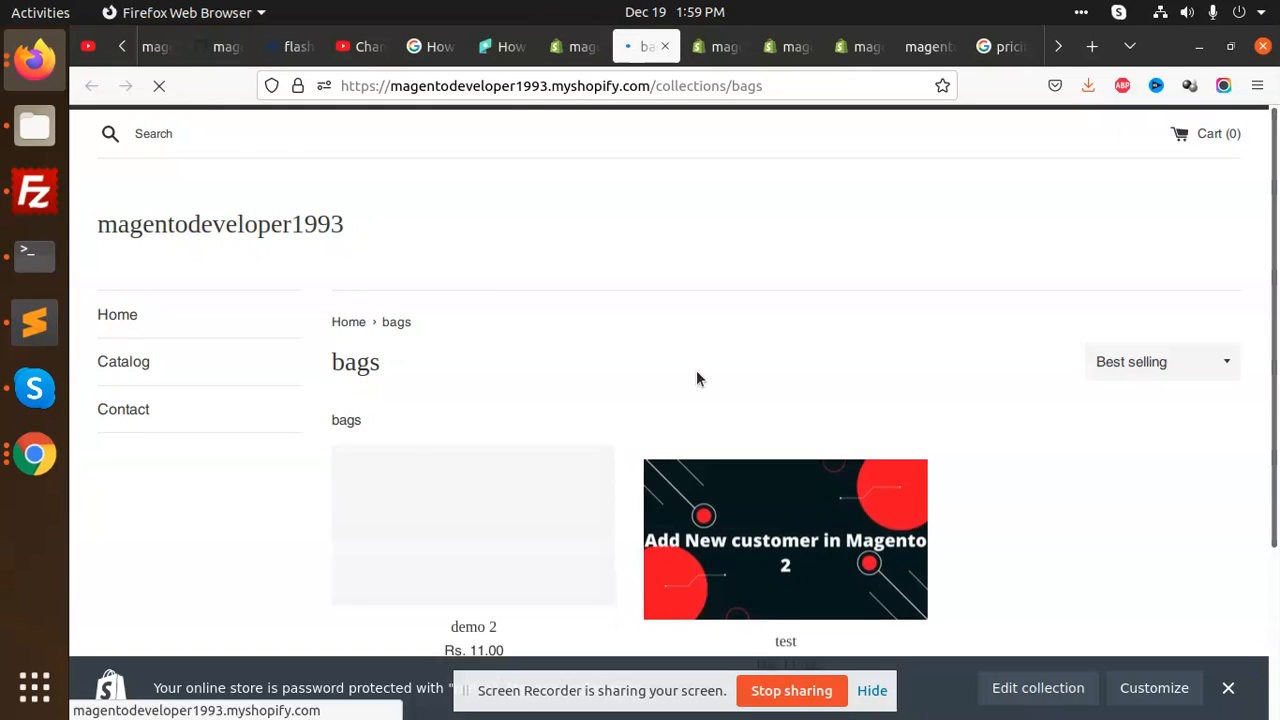
scroll(536, 520, down, 1)
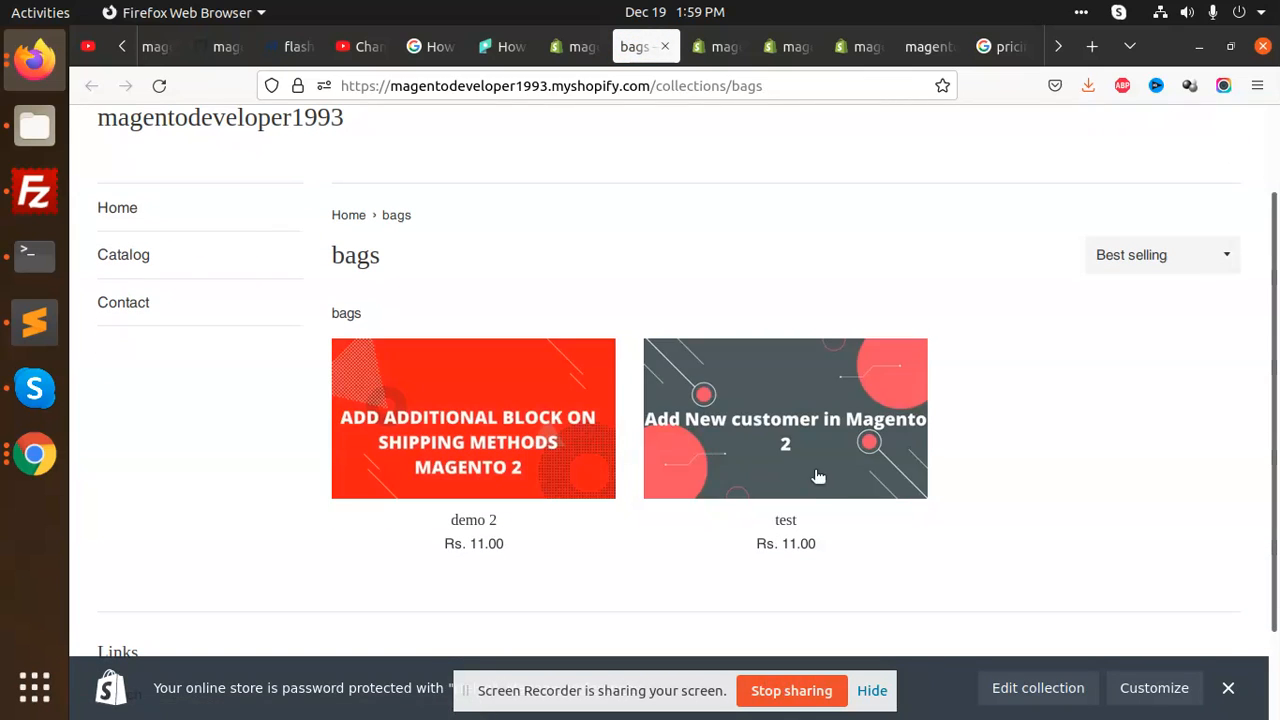
scroll(484, 453, up, 1)
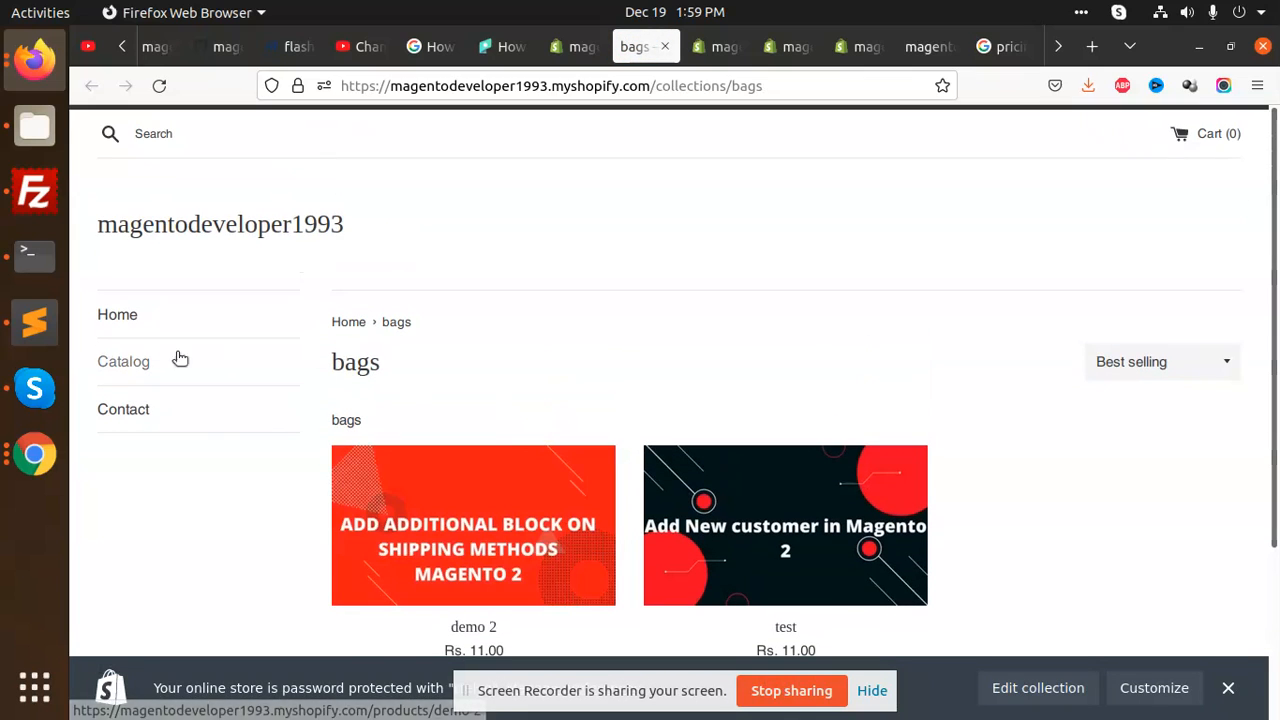
Step: Open the storefront's home page and check its featured collection against demo 2's product record
click(130, 320)
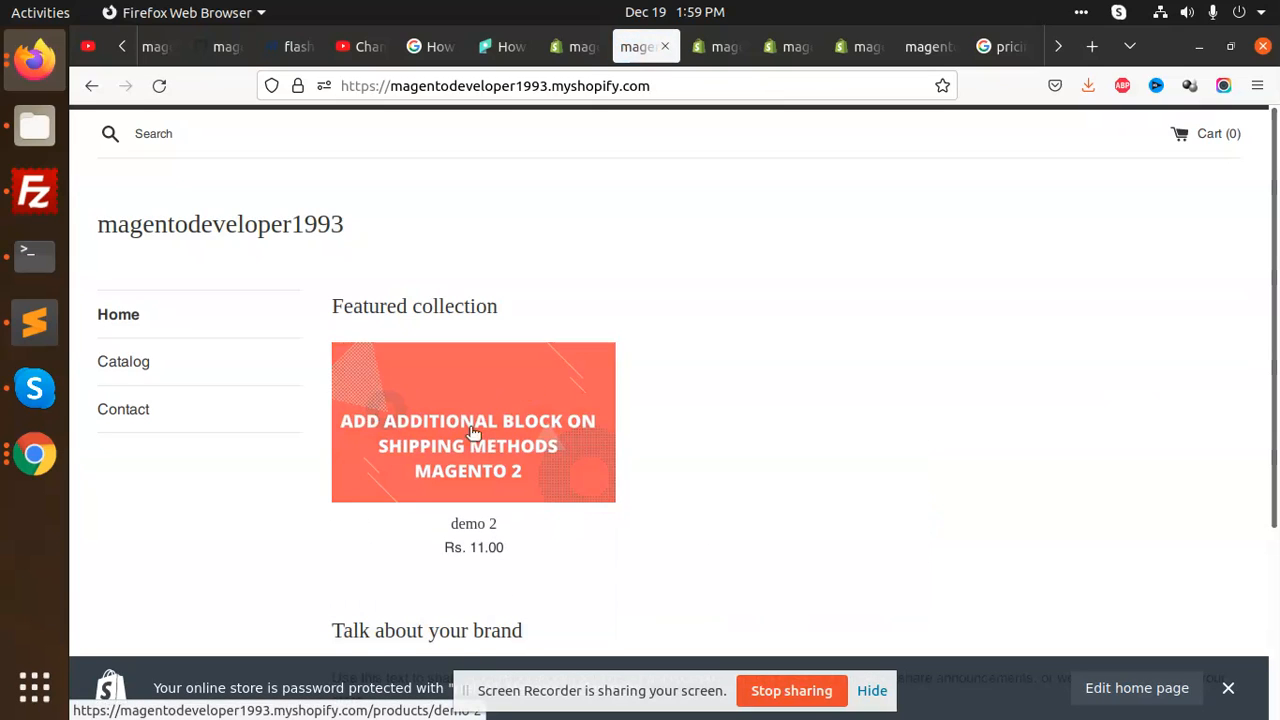
click(576, 47)
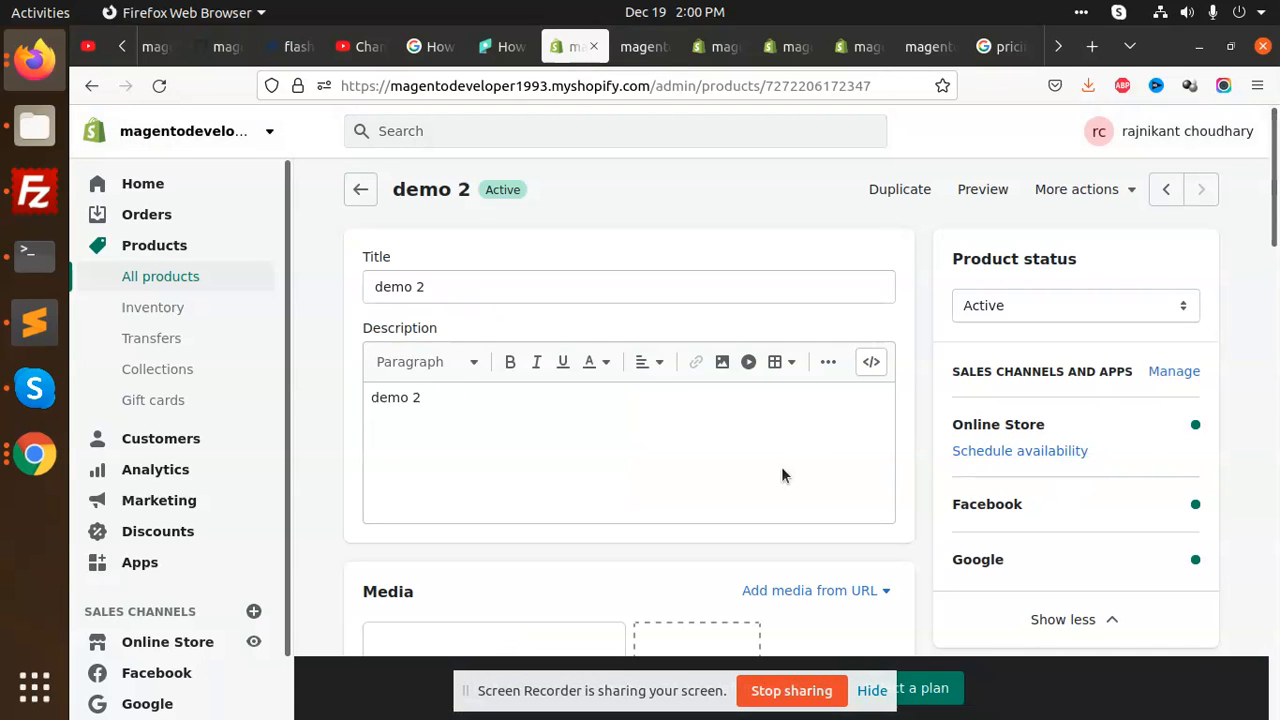
click(640, 47)
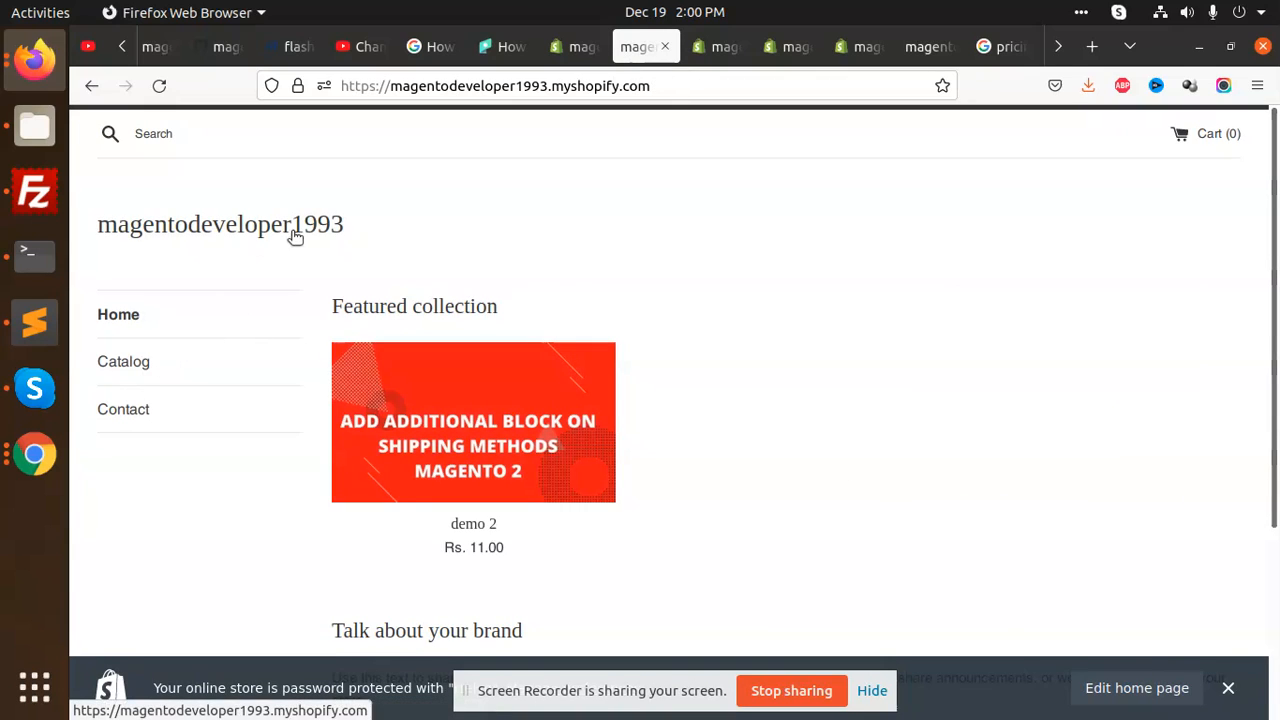
Step: View the bags collection on the storefront from its admin record and examine the test product's page
click(578, 47)
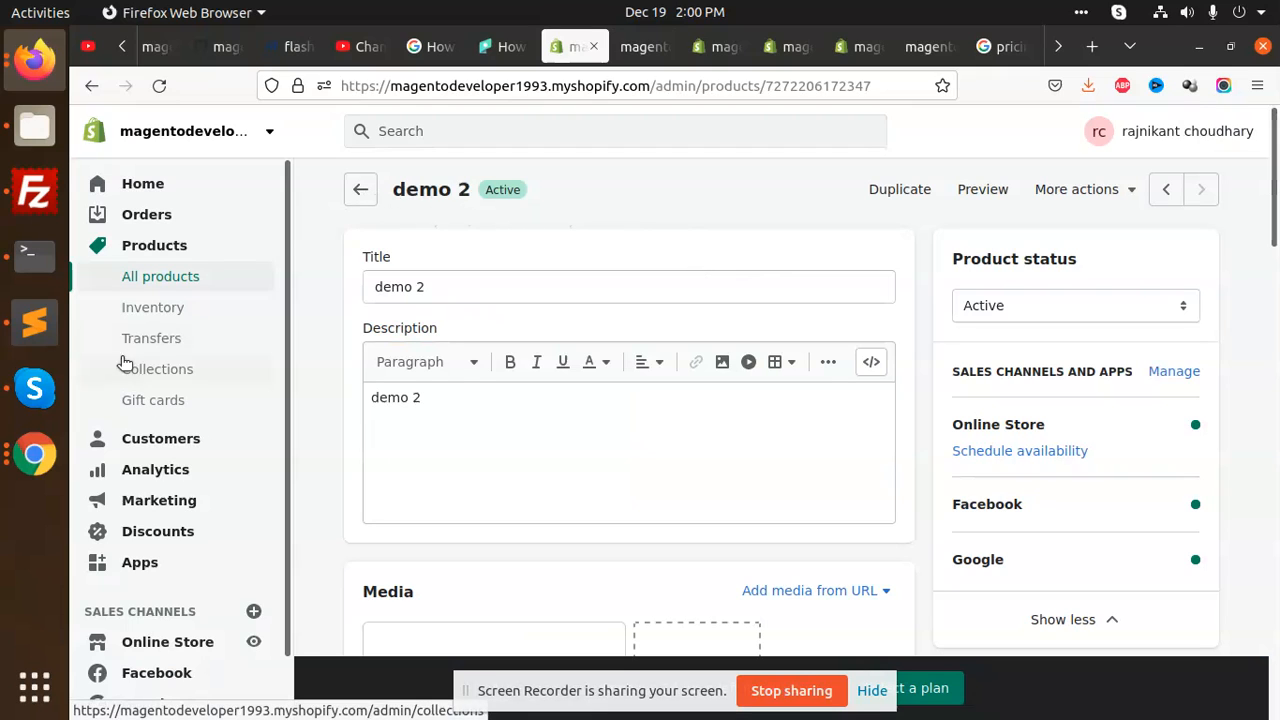
click(163, 370)
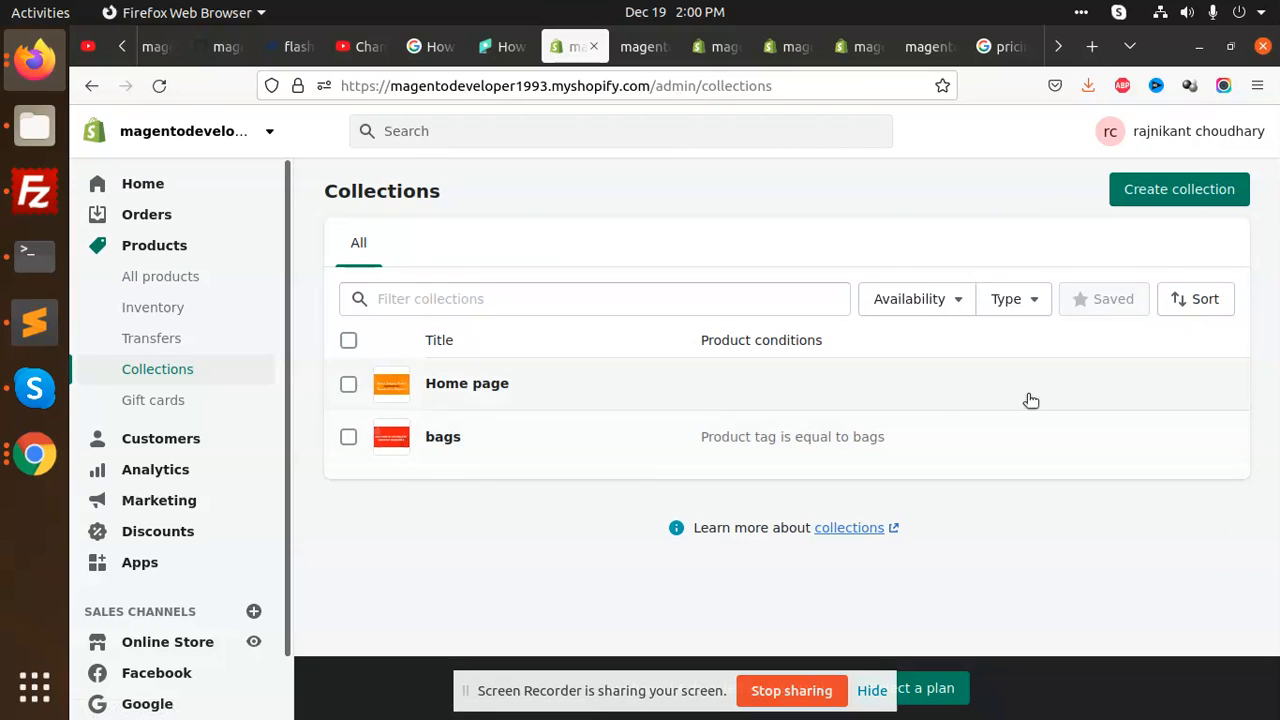
click(443, 440)
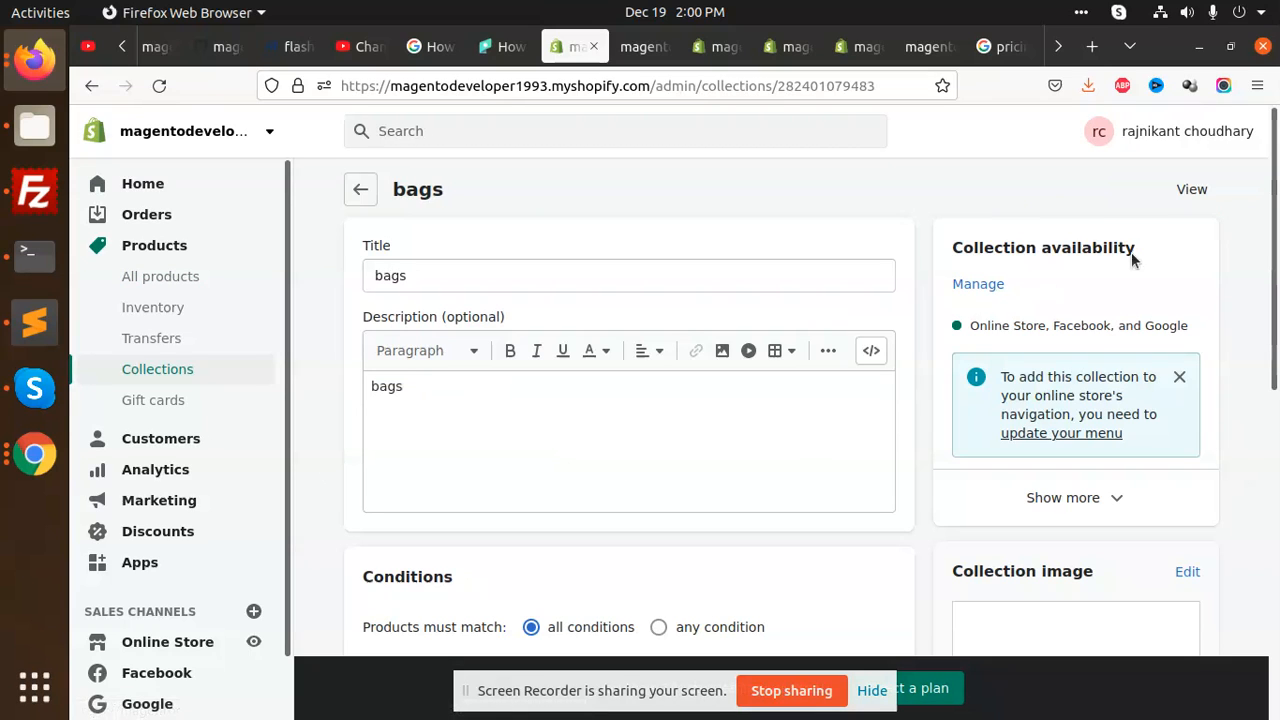
click(1190, 190)
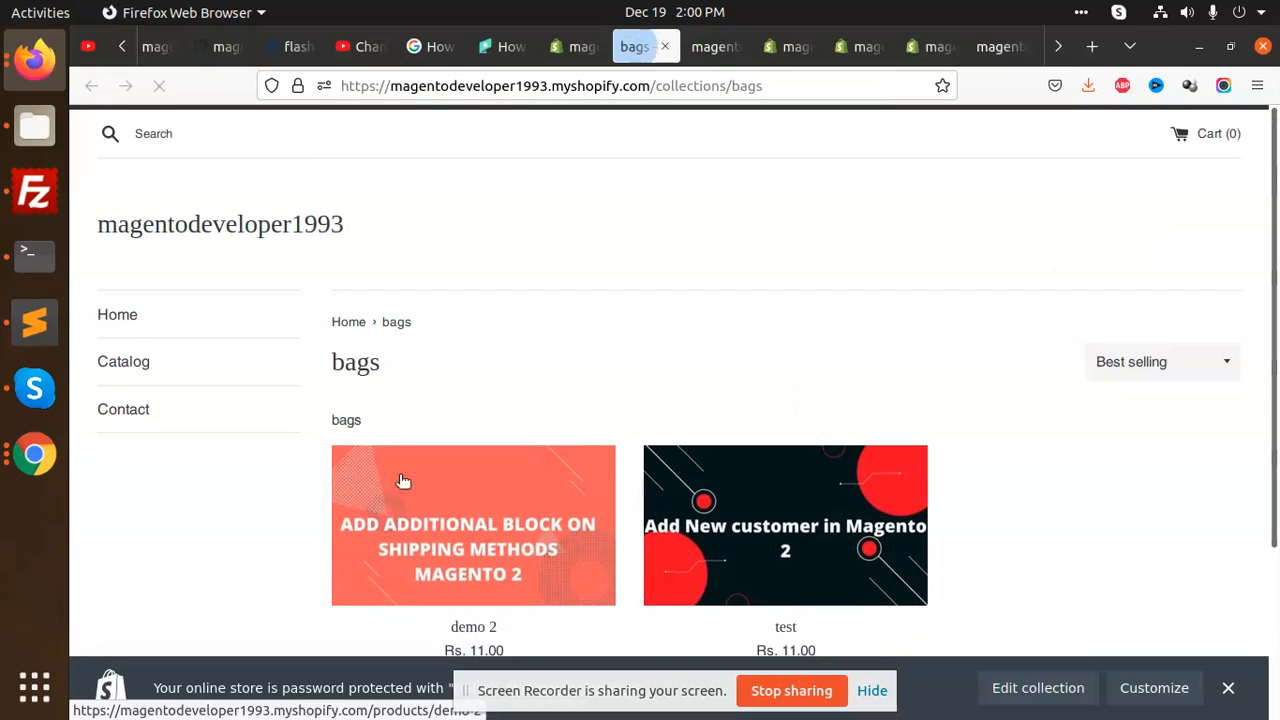
click(757, 507)
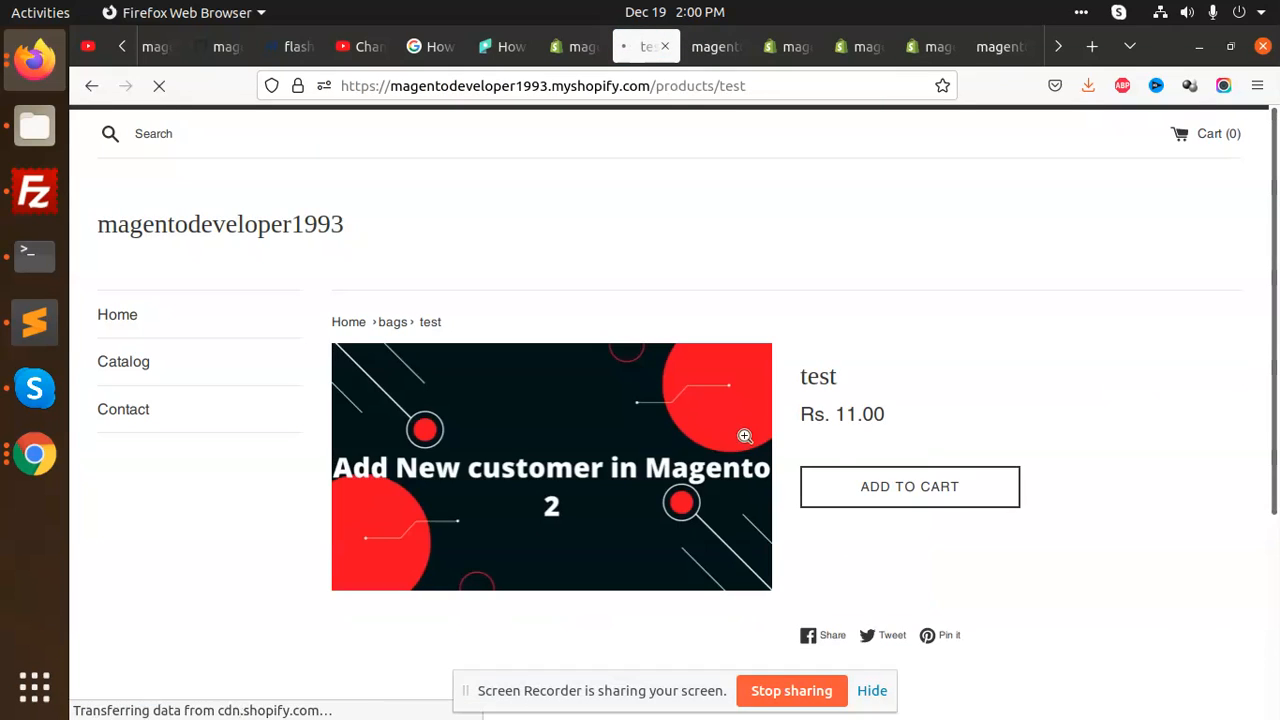
scroll(511, 472, down, 2)
Step: Start a new collection in the admin and title it clothing
click(580, 48)
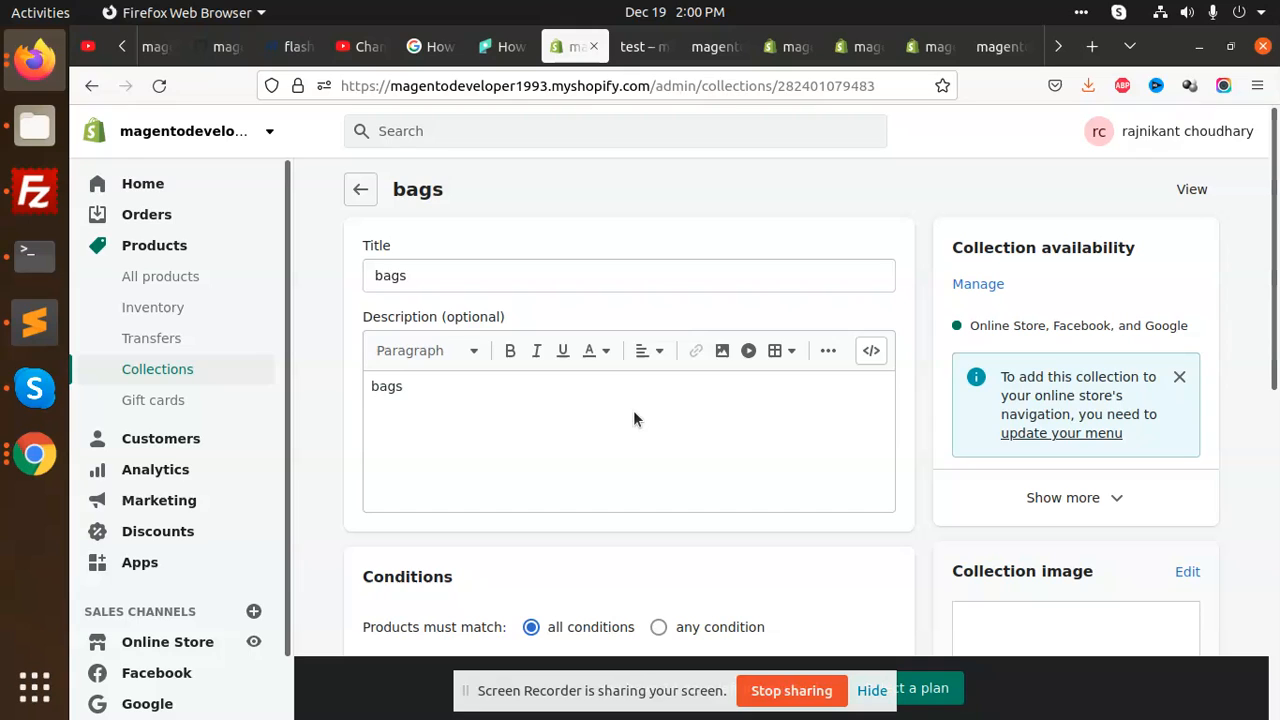
click(139, 370)
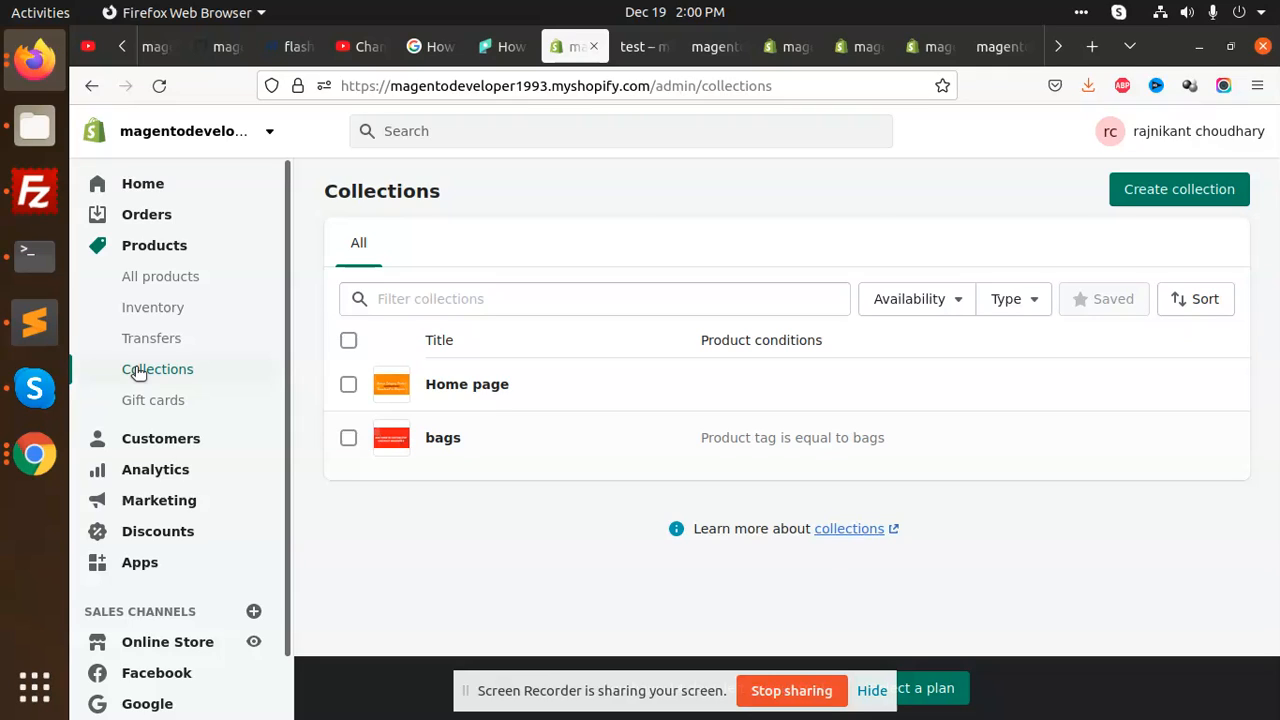
click(1124, 190)
click(539, 262)
text(ba)
key(BackSpace)
key(BackSpace)
text(clothing)
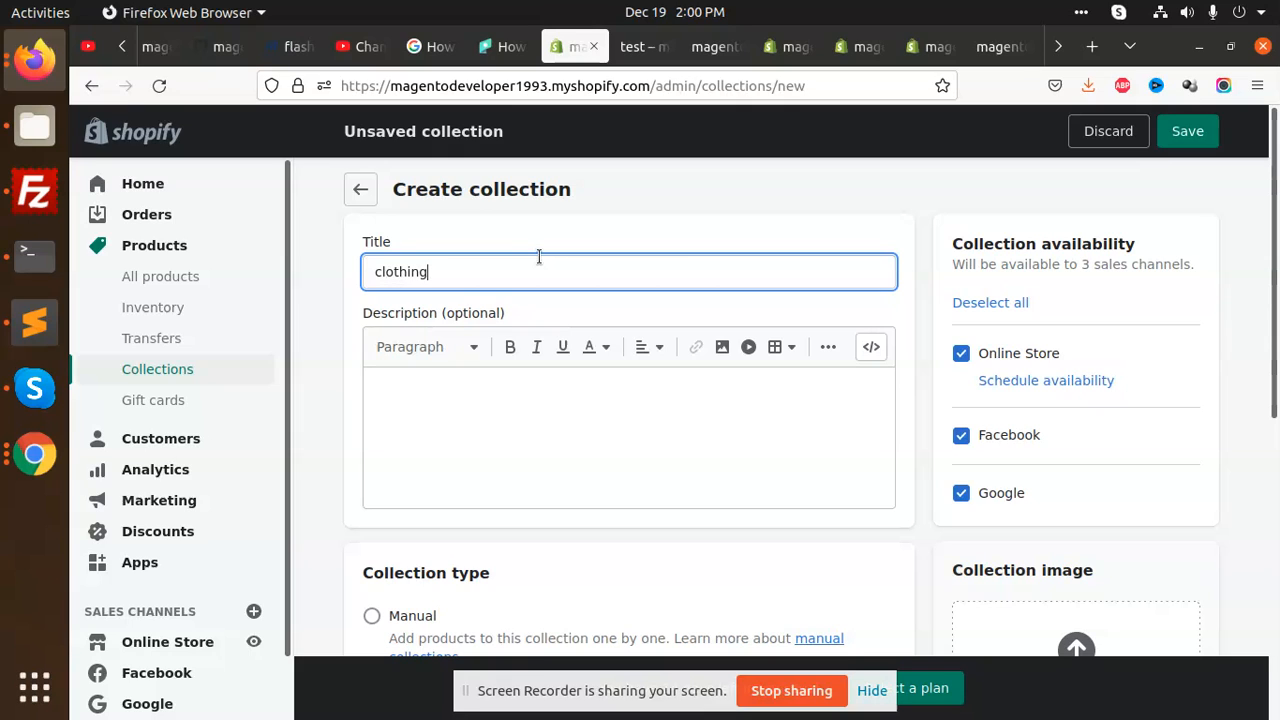
Step: Copy the title clothing into the new collection's description
click(506, 412)
triple_click(474, 272)
key(ctrl+c)
click(443, 397)
key(ctrl+v)
scroll(480, 415, down, 3)
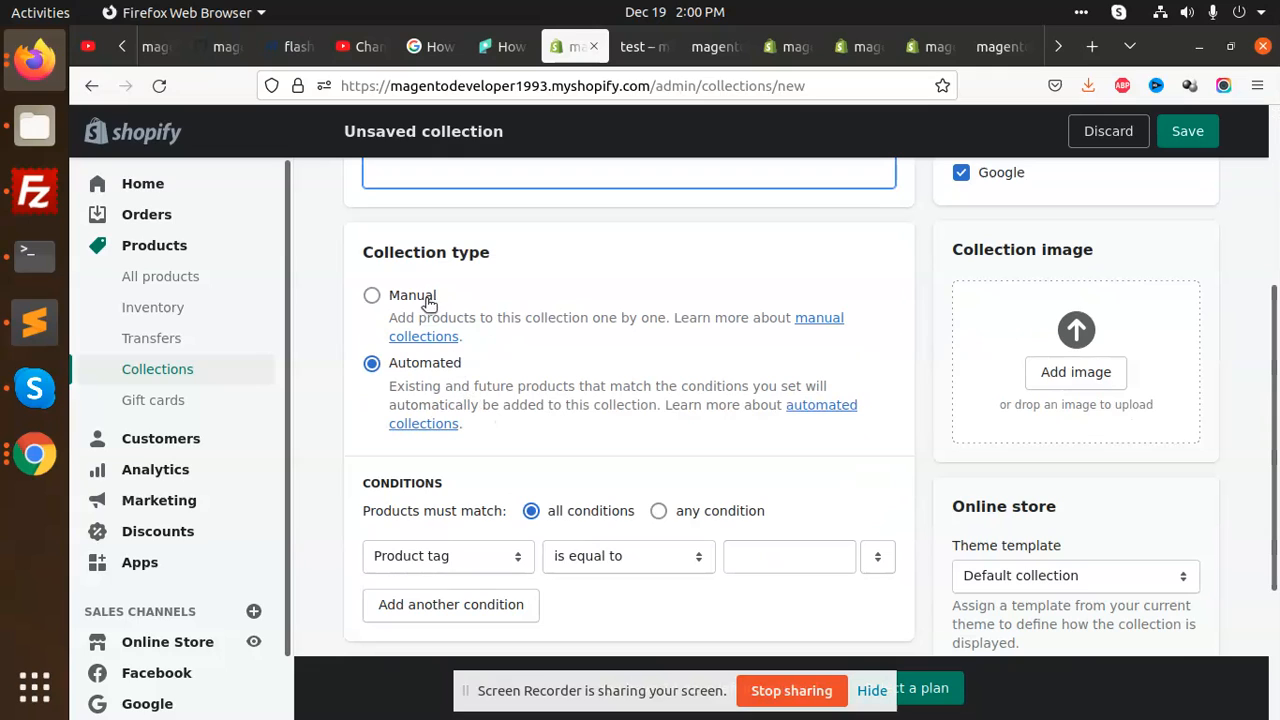
Step: Set the clothing collection's type to Manual and open the help article on manual collections before returning to the form
click(372, 296)
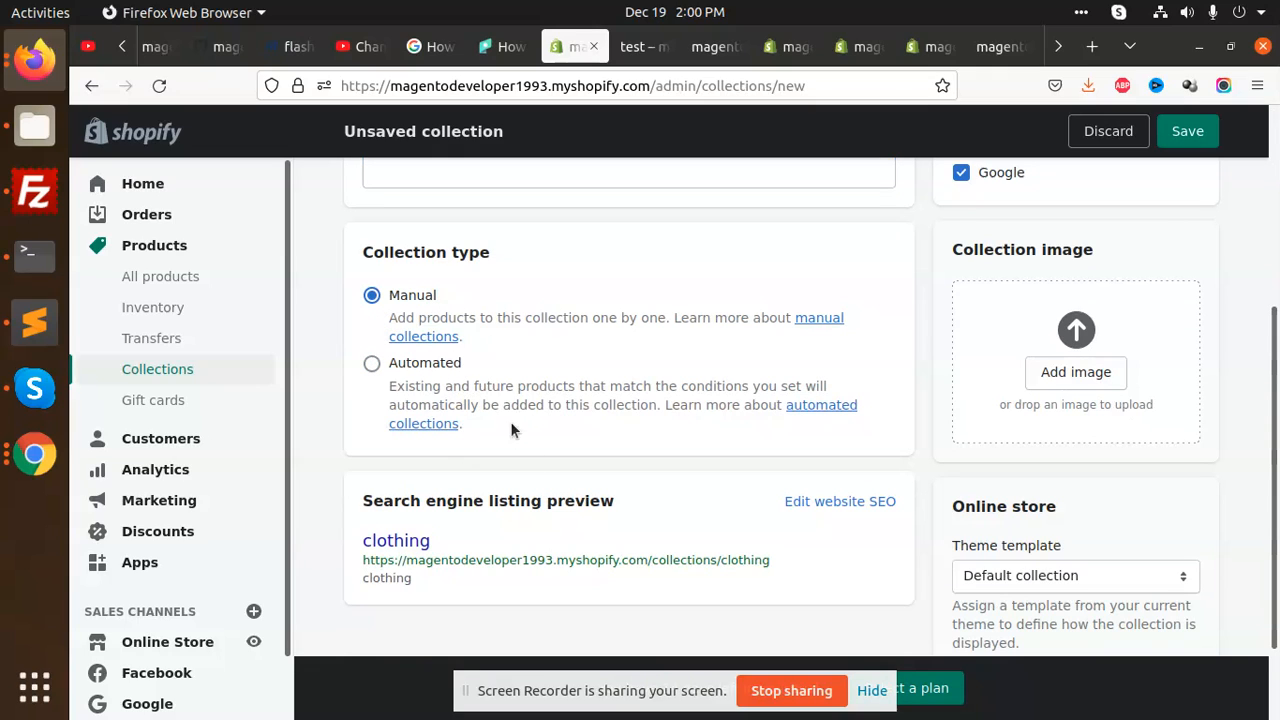
click(372, 363)
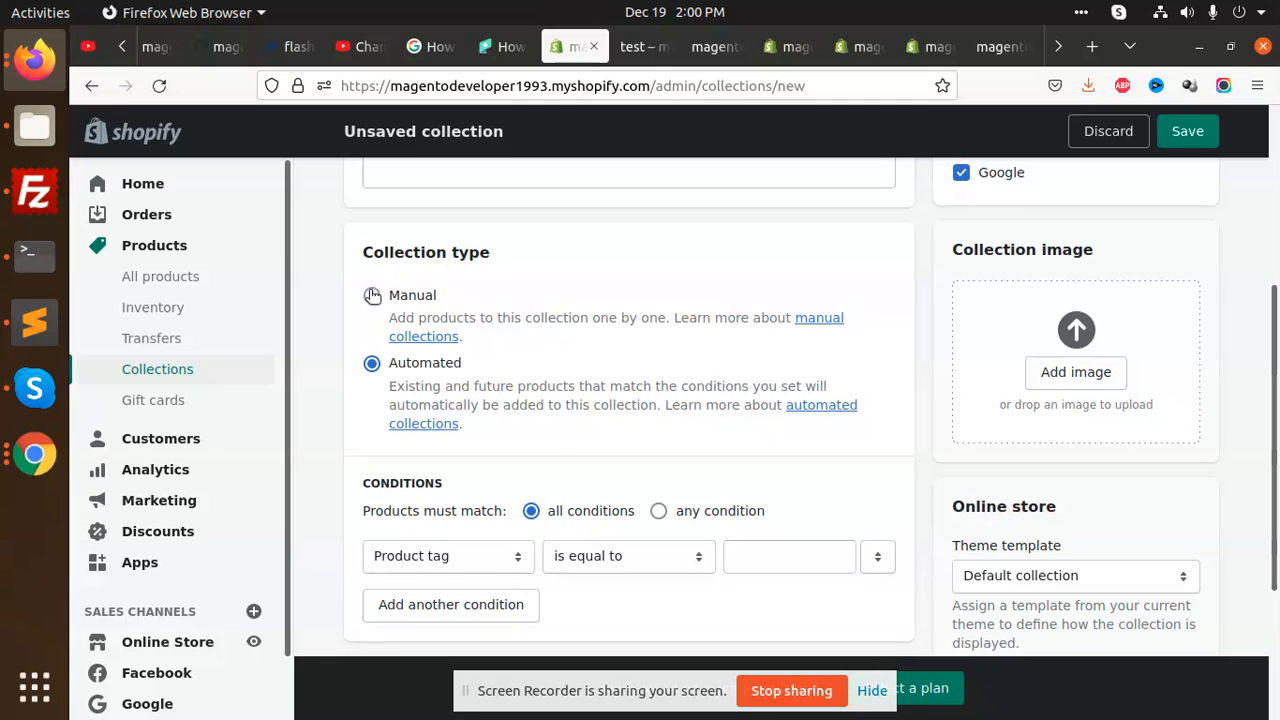
click(435, 301)
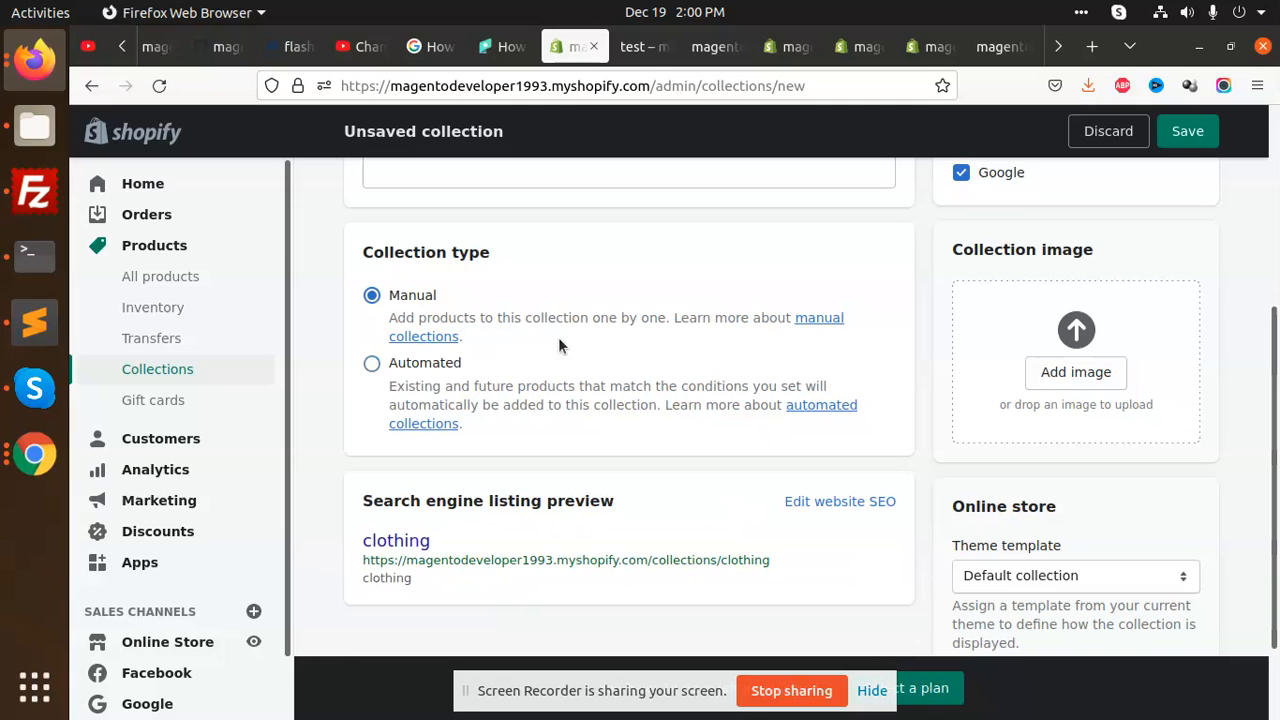
click(836, 320)
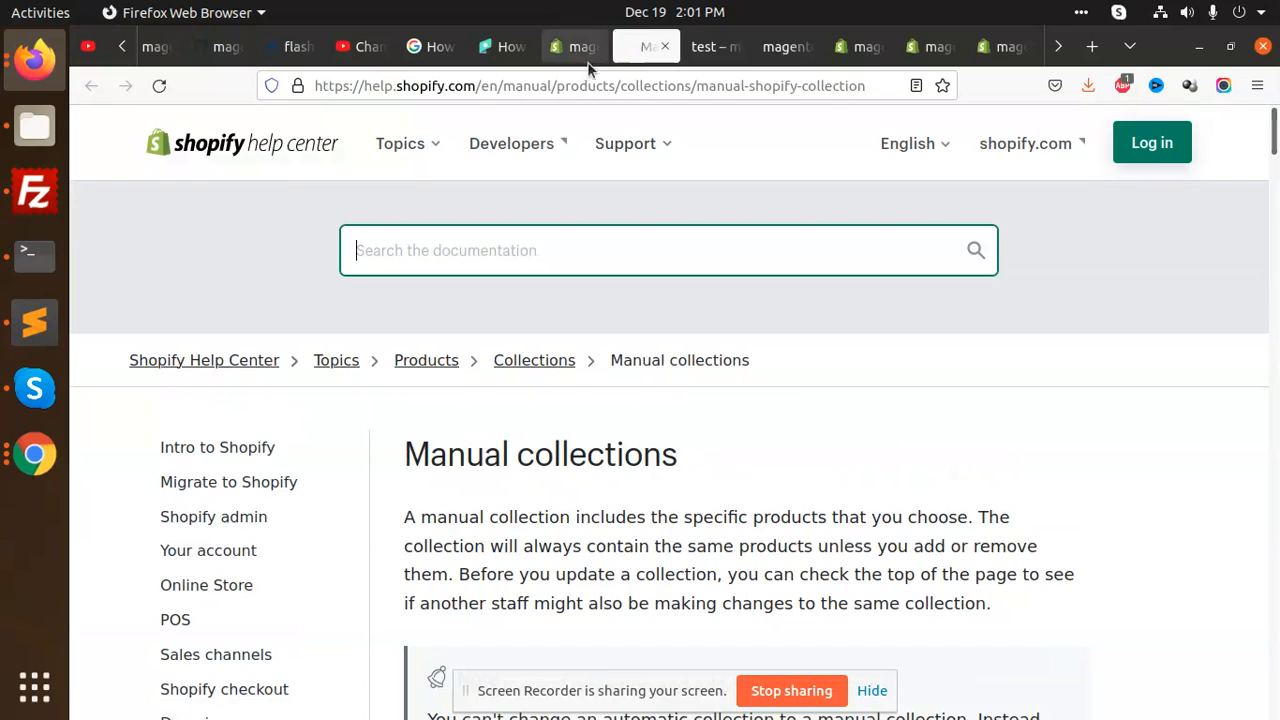
click(588, 46)
scroll(597, 477, down, 2)
scroll(843, 445, up, 5)
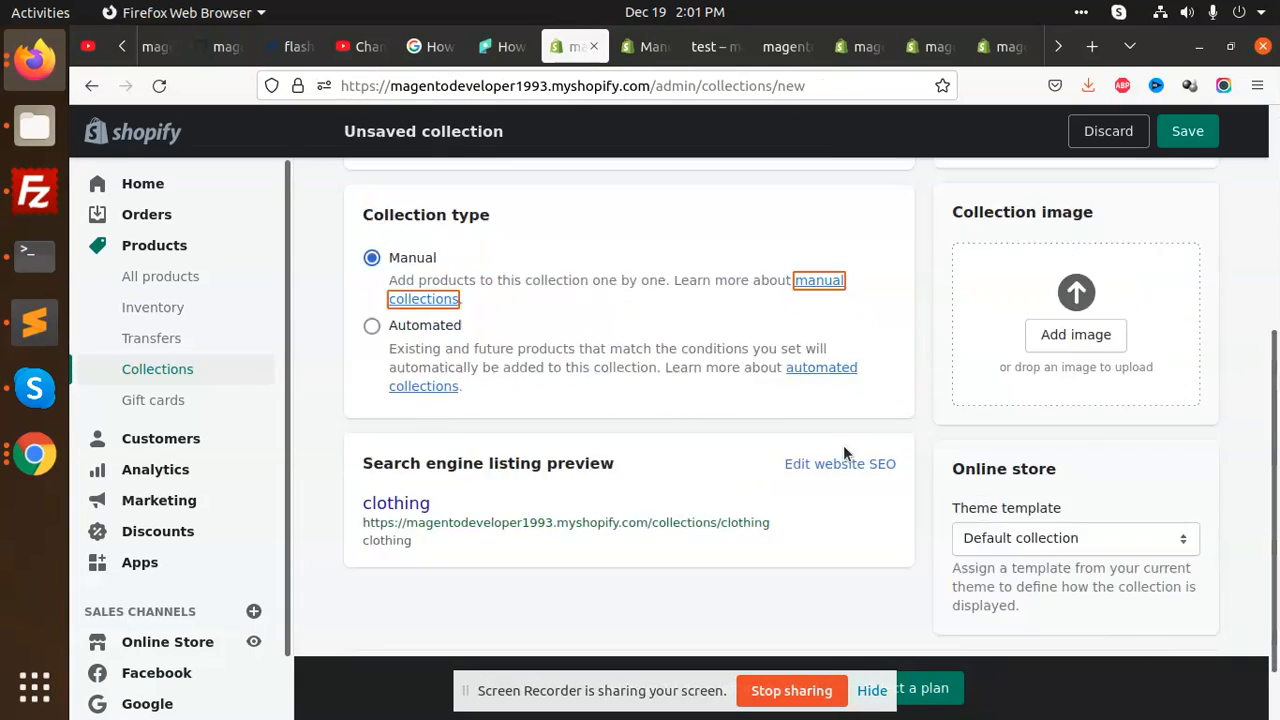
Step: Upload Create a New Module.png from the Downloads folder as the collection image
scroll(791, 434, down, 5)
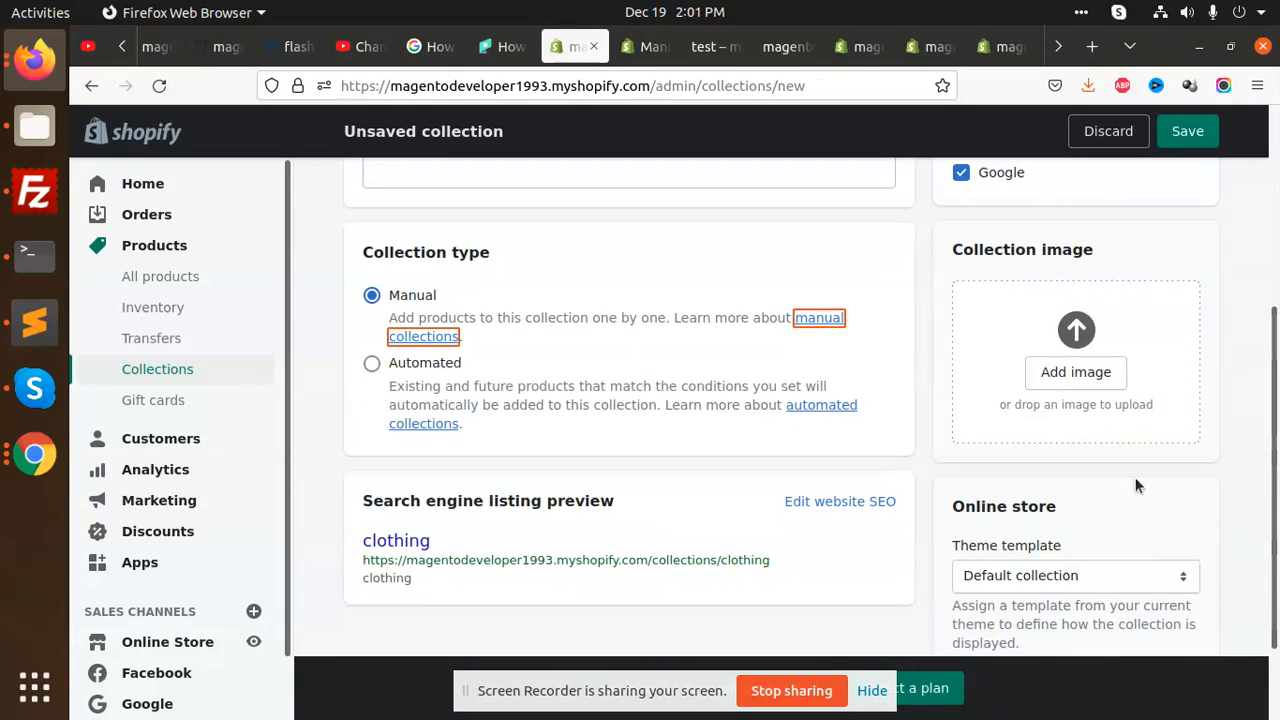
click(1100, 371)
scroll(440, 290, down, 15)
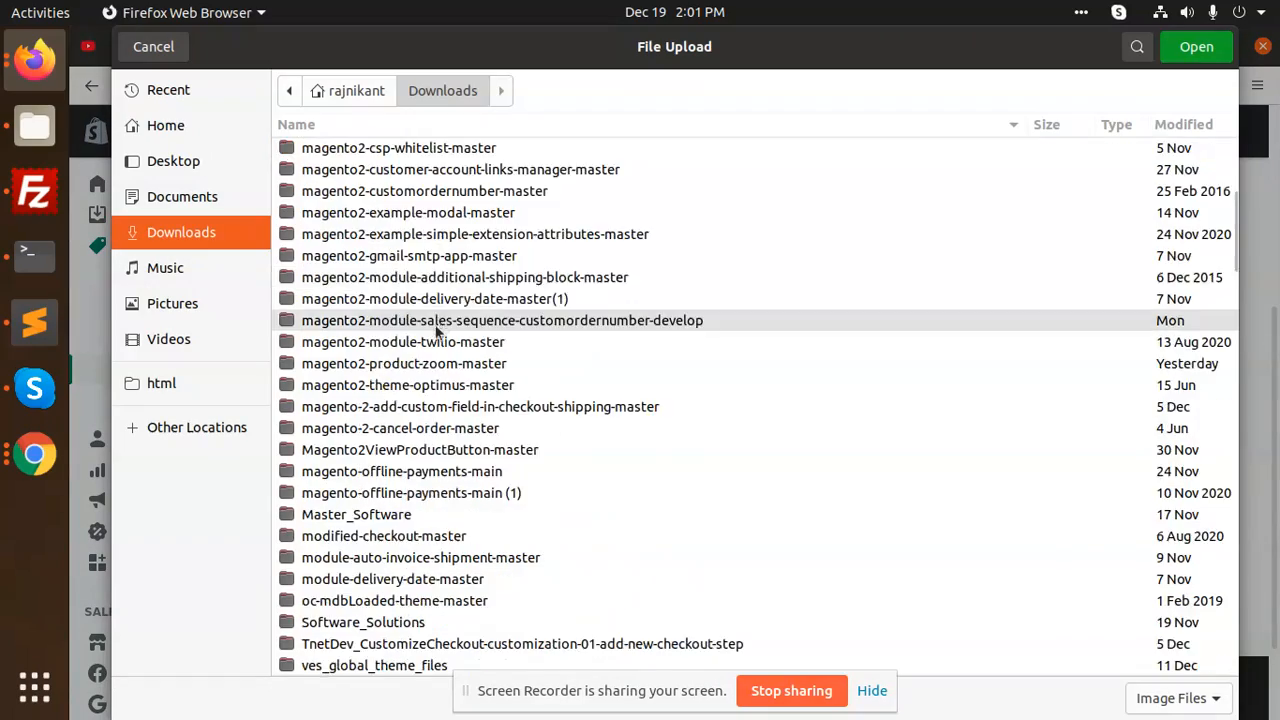
scroll(432, 320, up, 2)
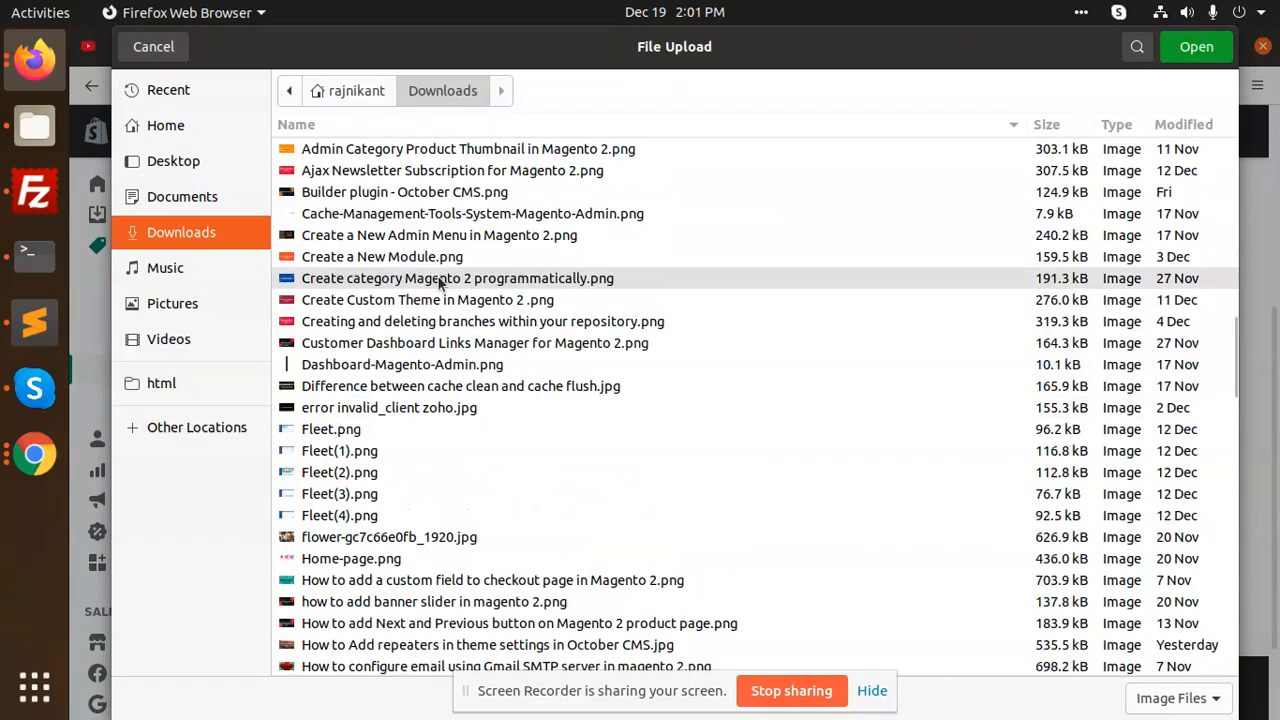
double_click(420, 254)
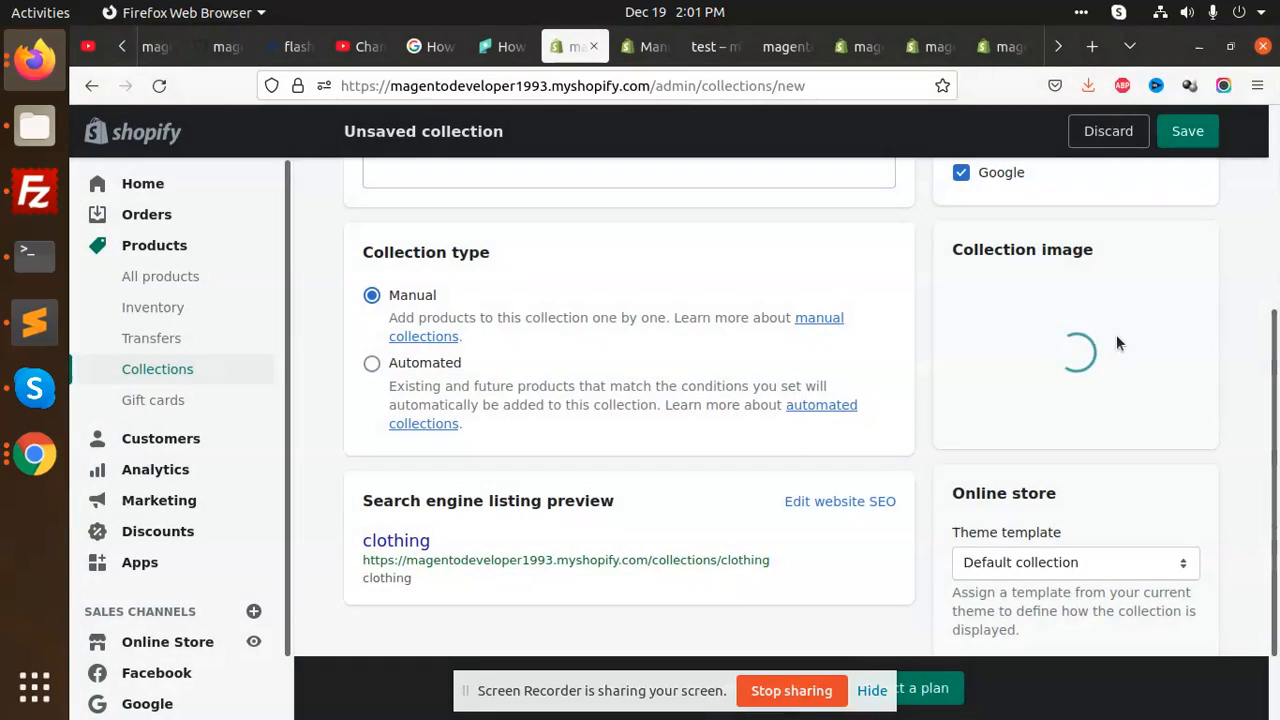
Step: Keep Default collection as the theme template and save the clothing collection
scroll(1105, 488, down, 2)
click(1071, 466)
click(1057, 467)
scroll(869, 520, up, 5)
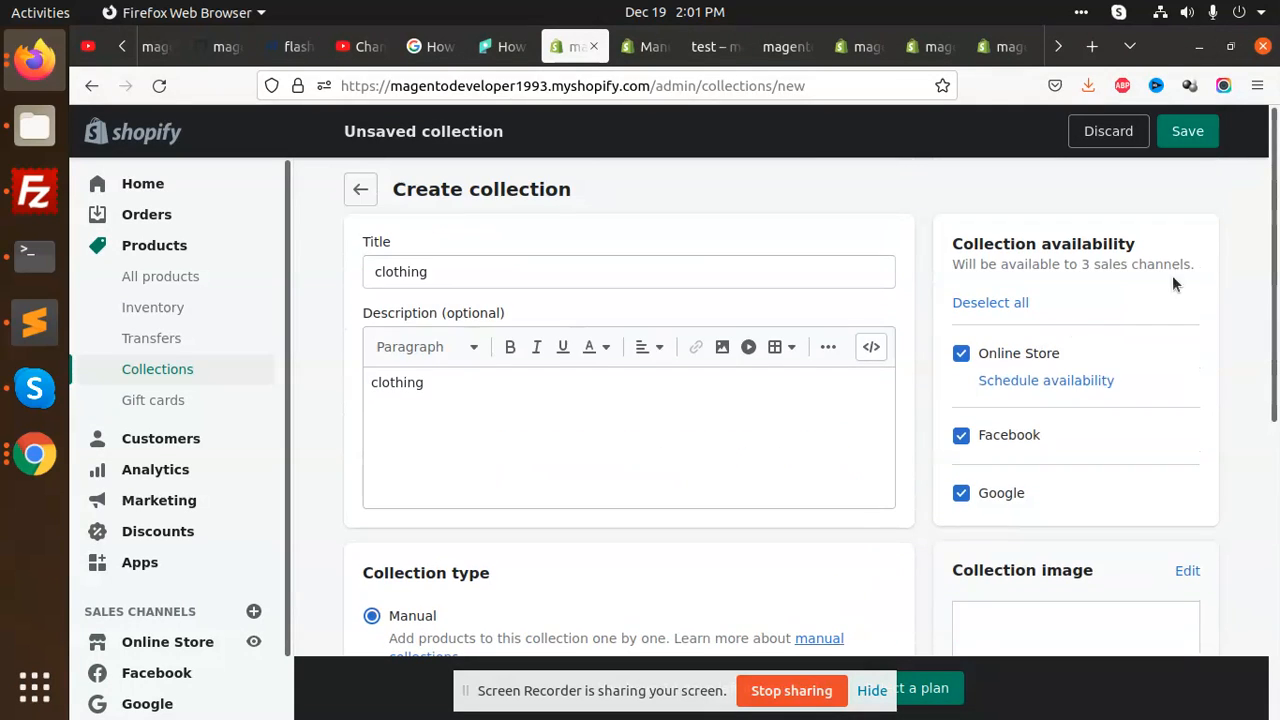
click(1187, 131)
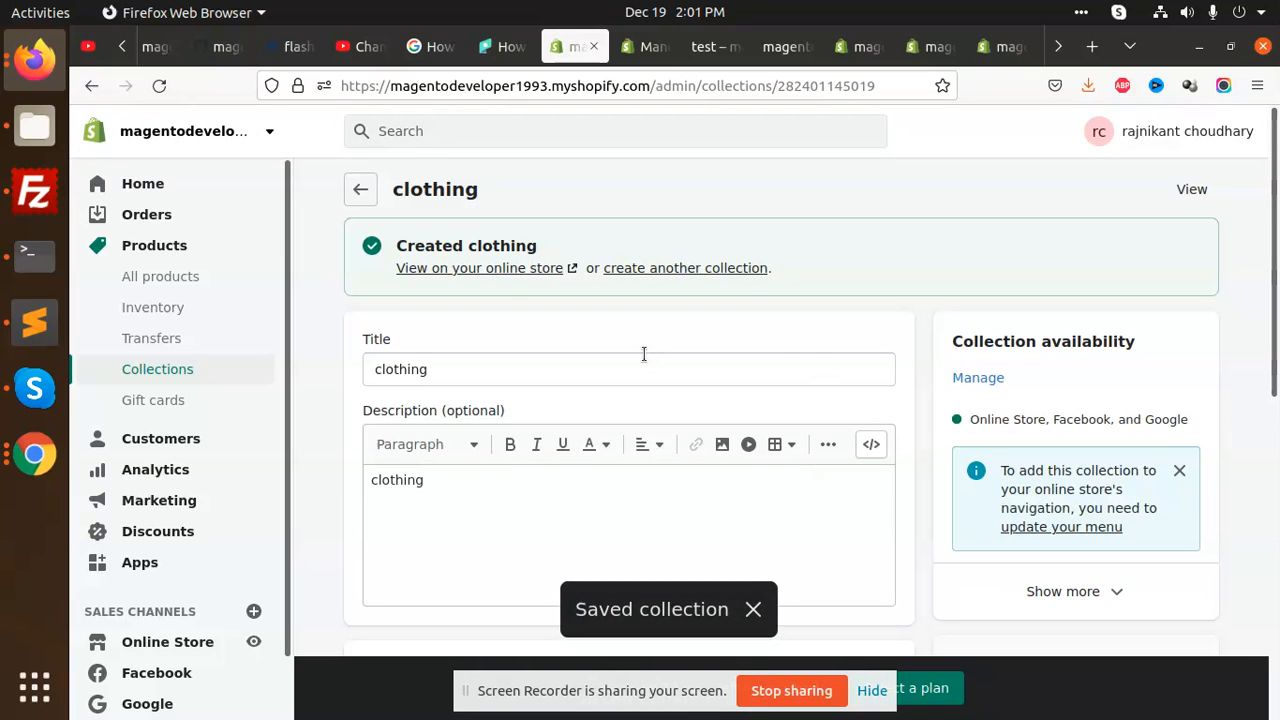
Step: Open the clothing collection's storefront page in a separate tab, and open demo 2's product record in the admin
click(515, 275)
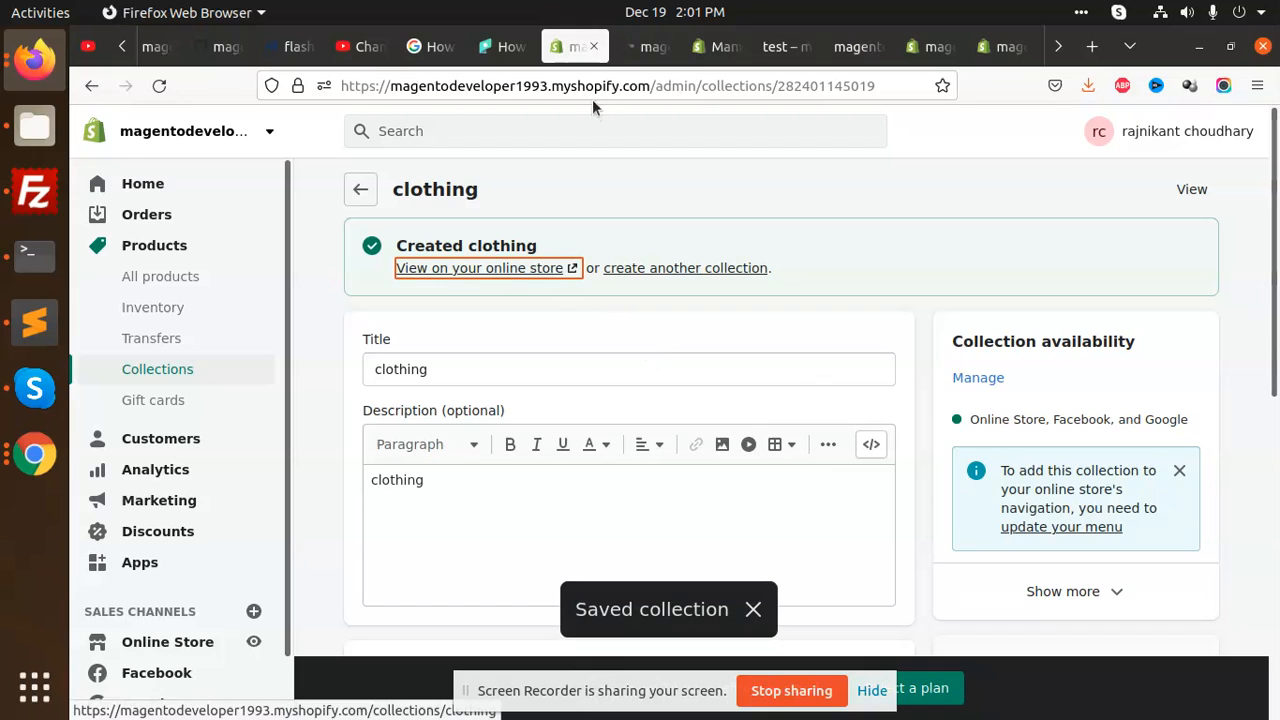
click(581, 48)
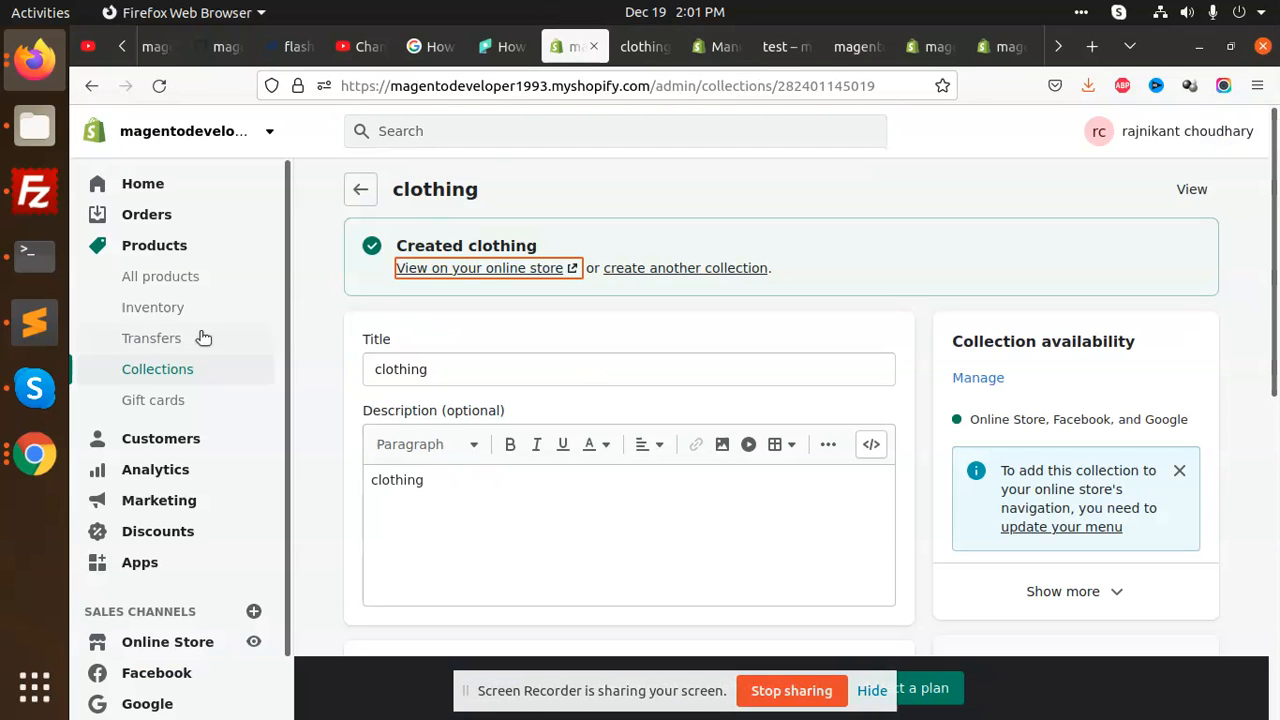
click(185, 283)
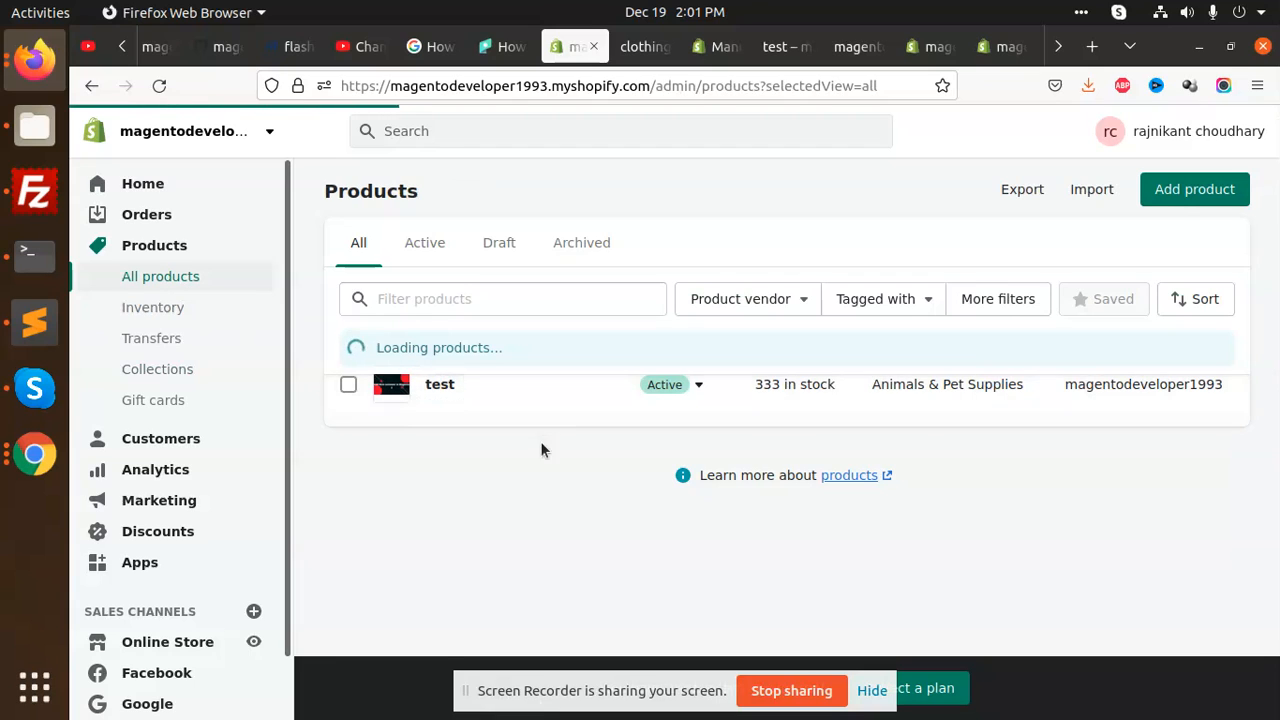
click(448, 390)
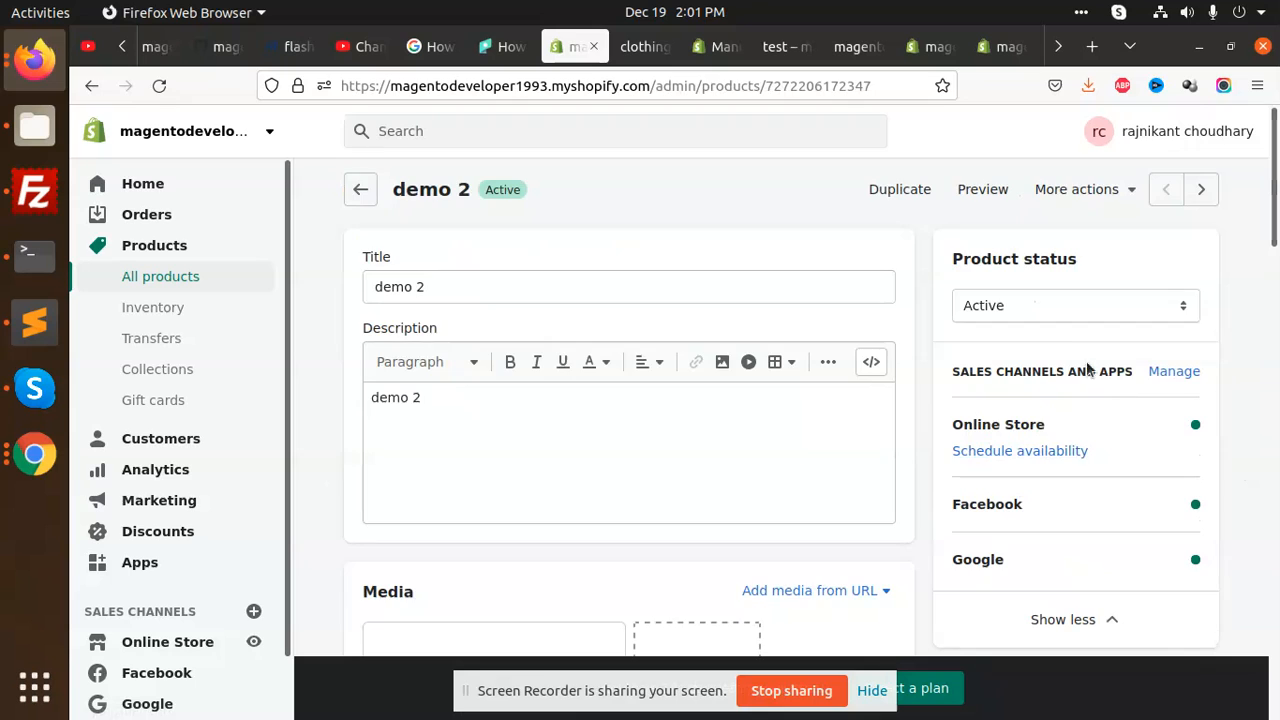
Step: Add the demo 2 product to the clothing collection and save the product
scroll(1066, 385, down, 5)
scroll(1090, 370, down, 6)
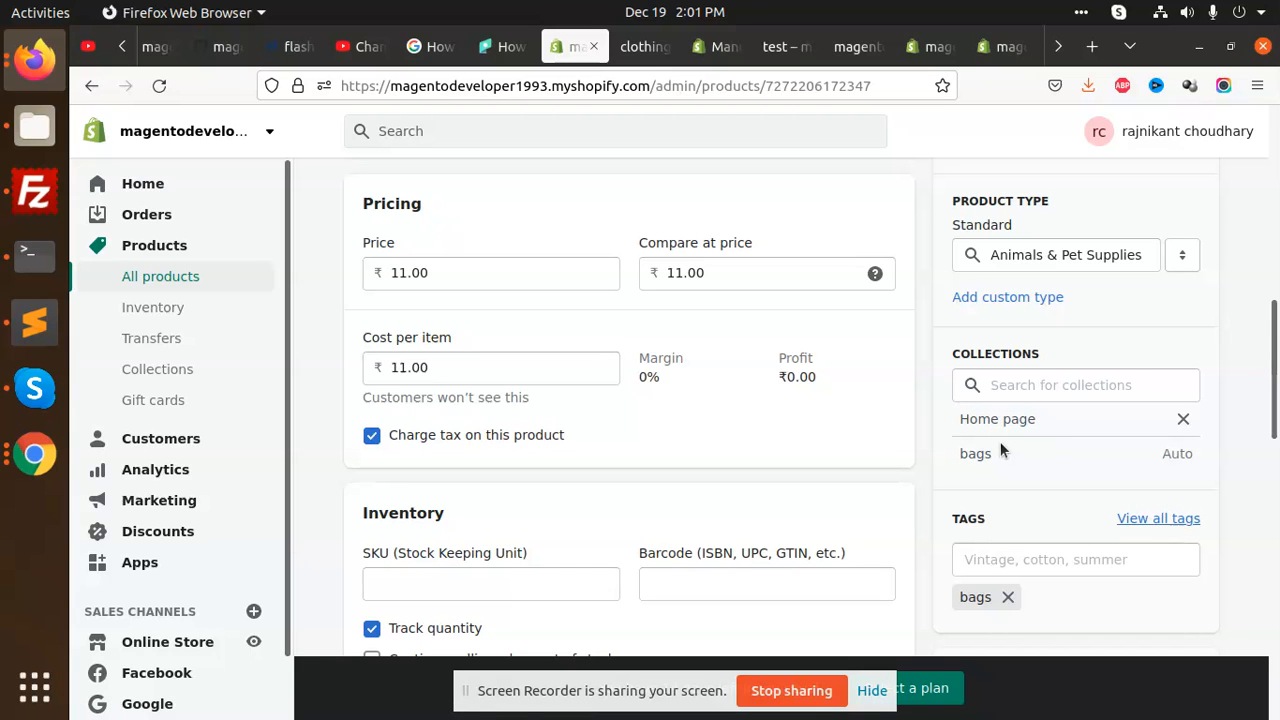
scroll(1000, 441, down, 3)
scroll(1076, 405, down, 10)
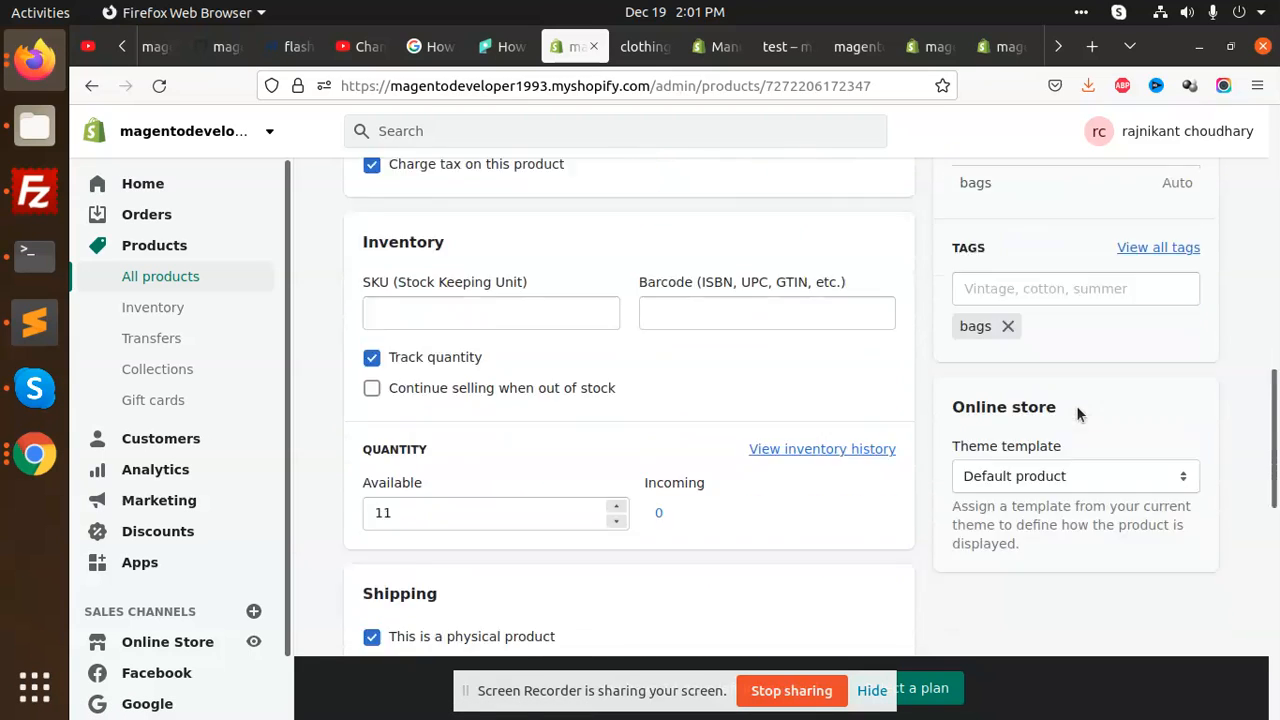
scroll(1057, 417, up, 8)
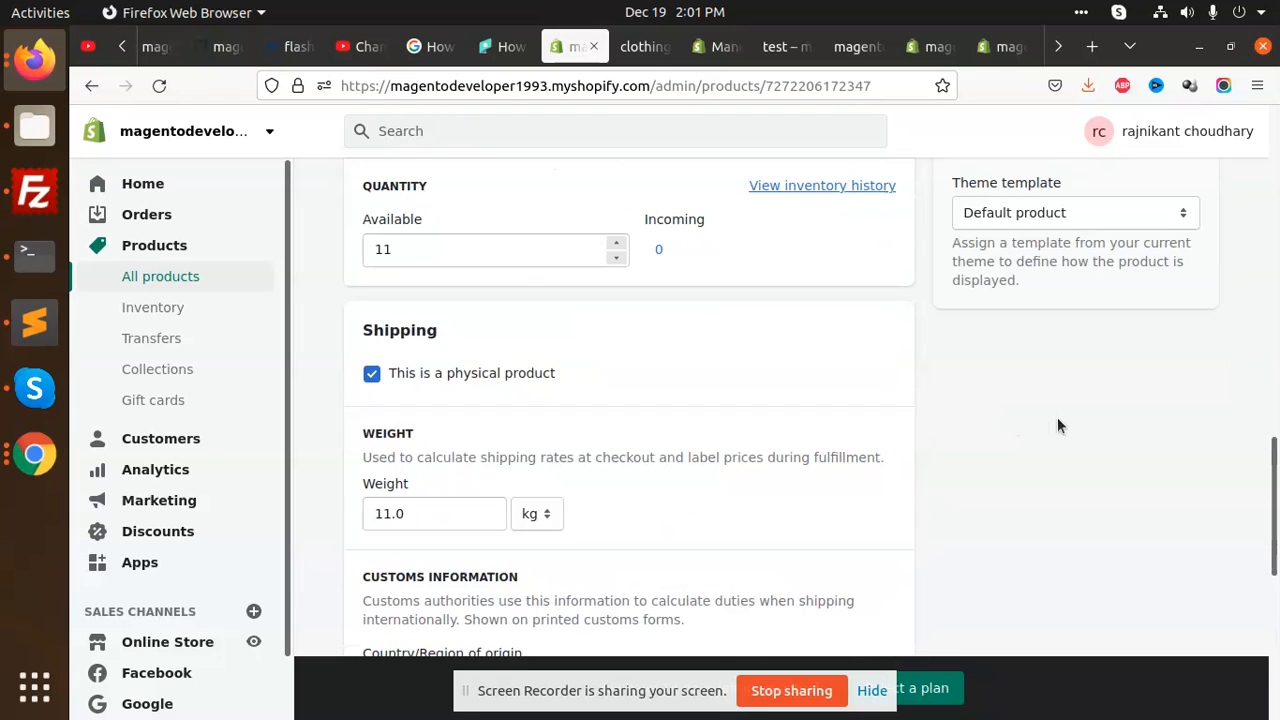
click(1022, 346)
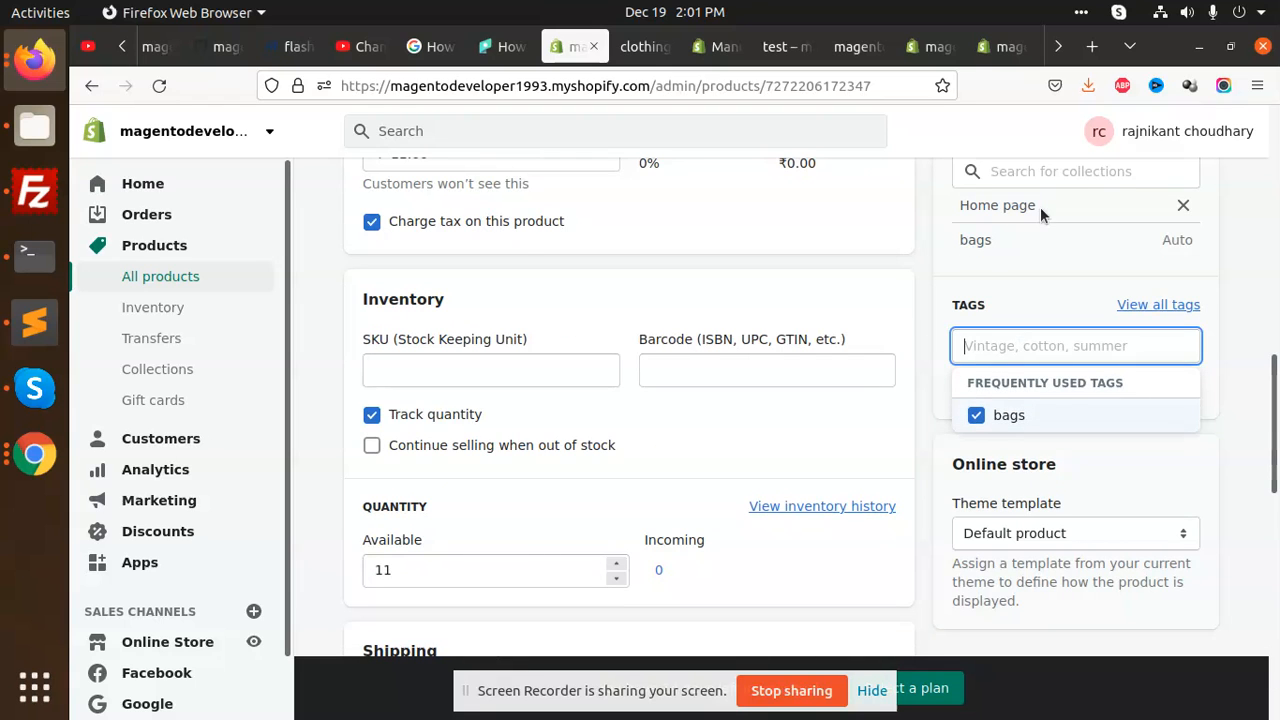
scroll(1040, 207, up, 2)
click(1022, 278)
click(1019, 320)
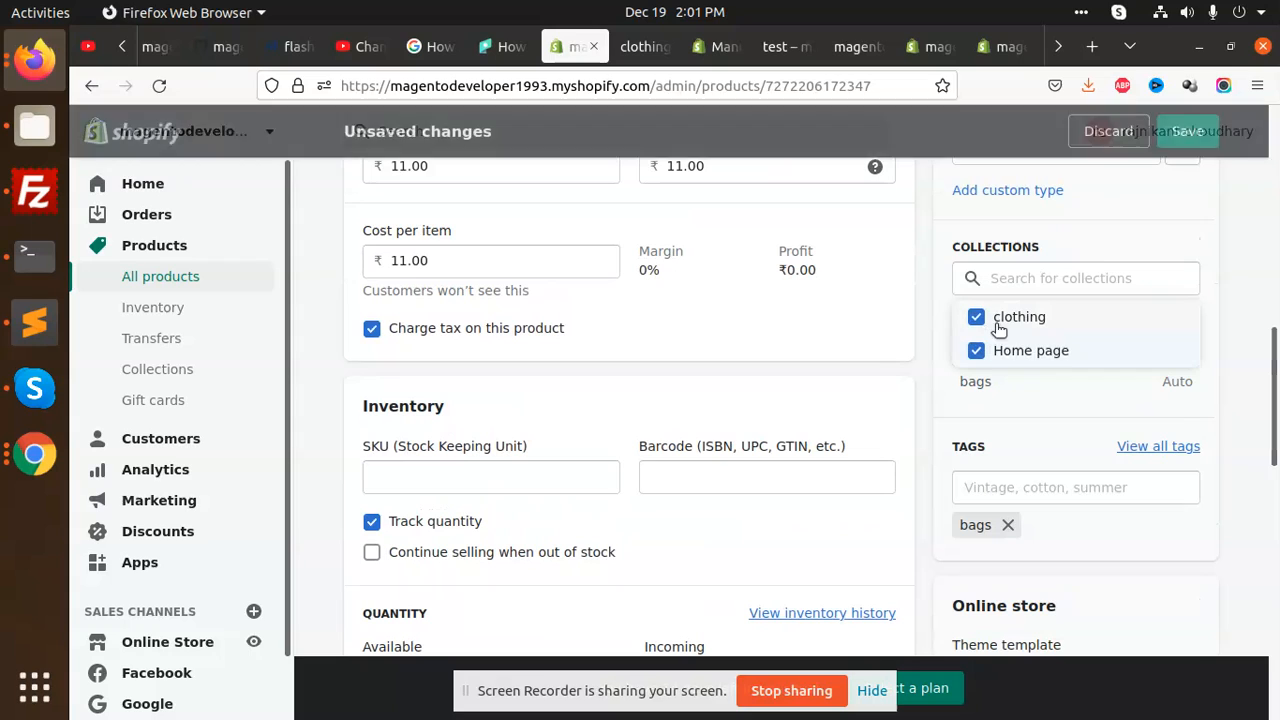
click(1188, 140)
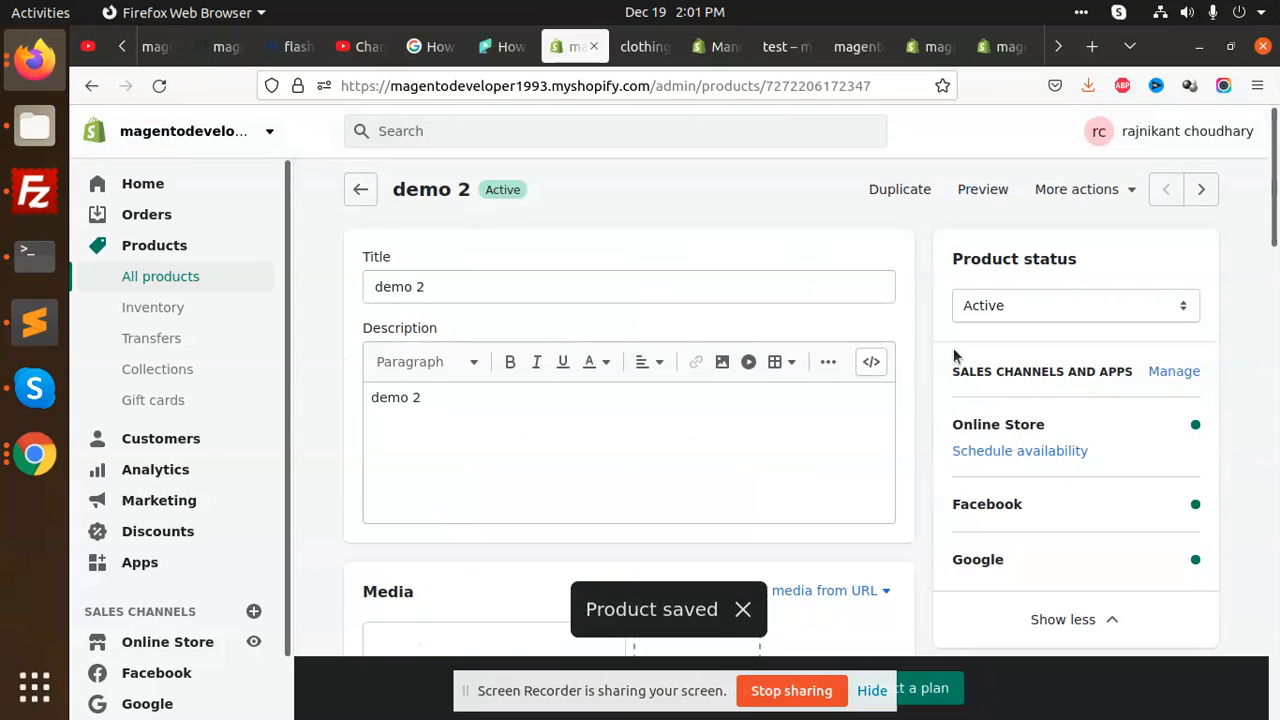
Step: Reload the clothing collection's storefront page and check its product listing
click(640, 46)
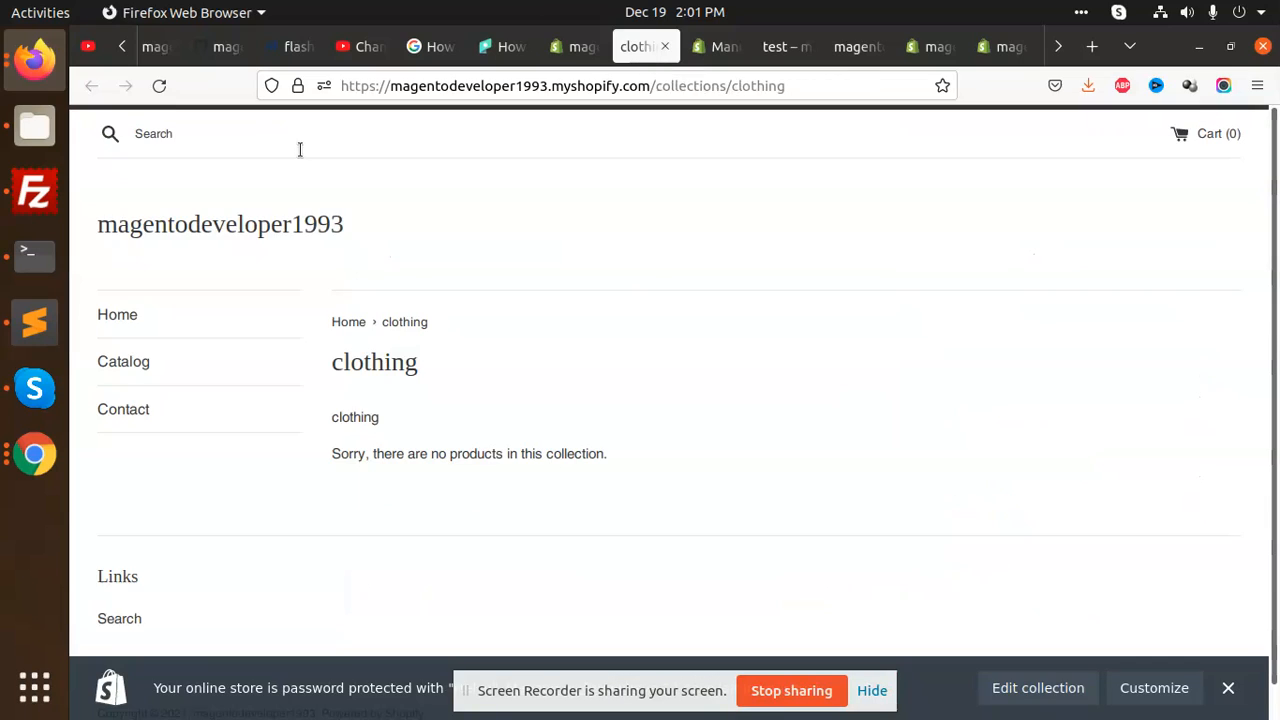
click(160, 86)
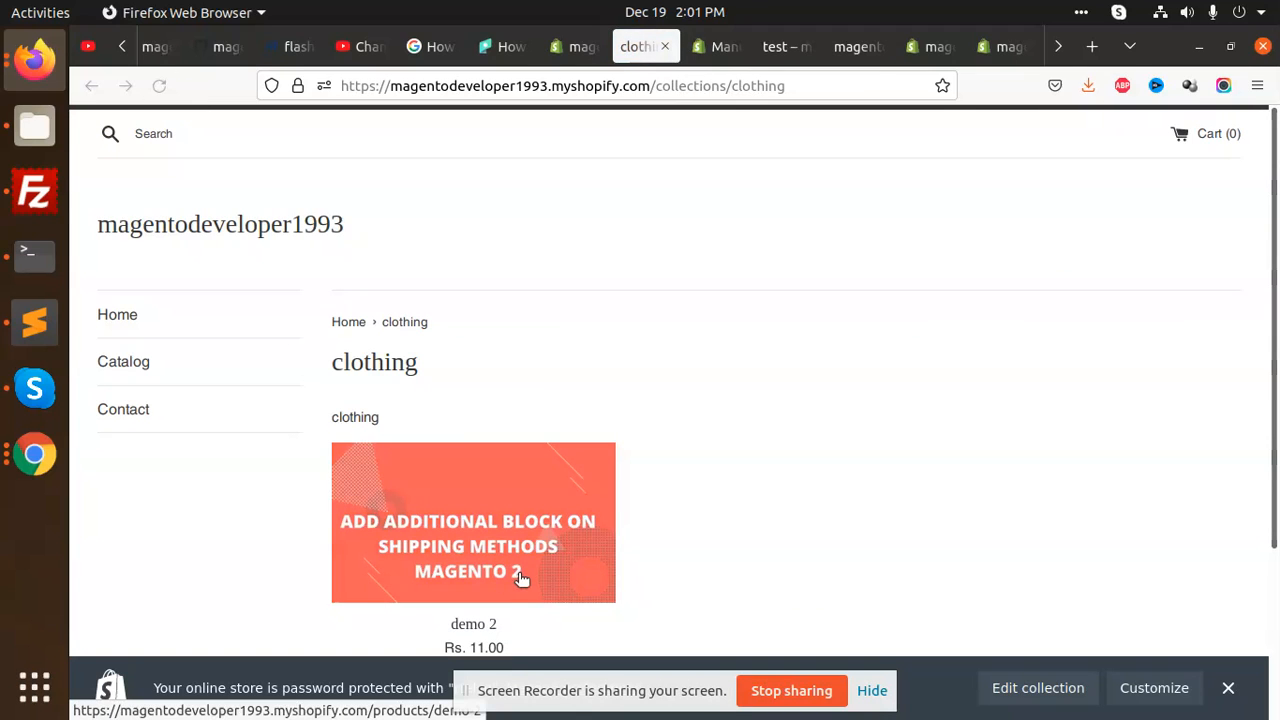
scroll(797, 431, down, 2)
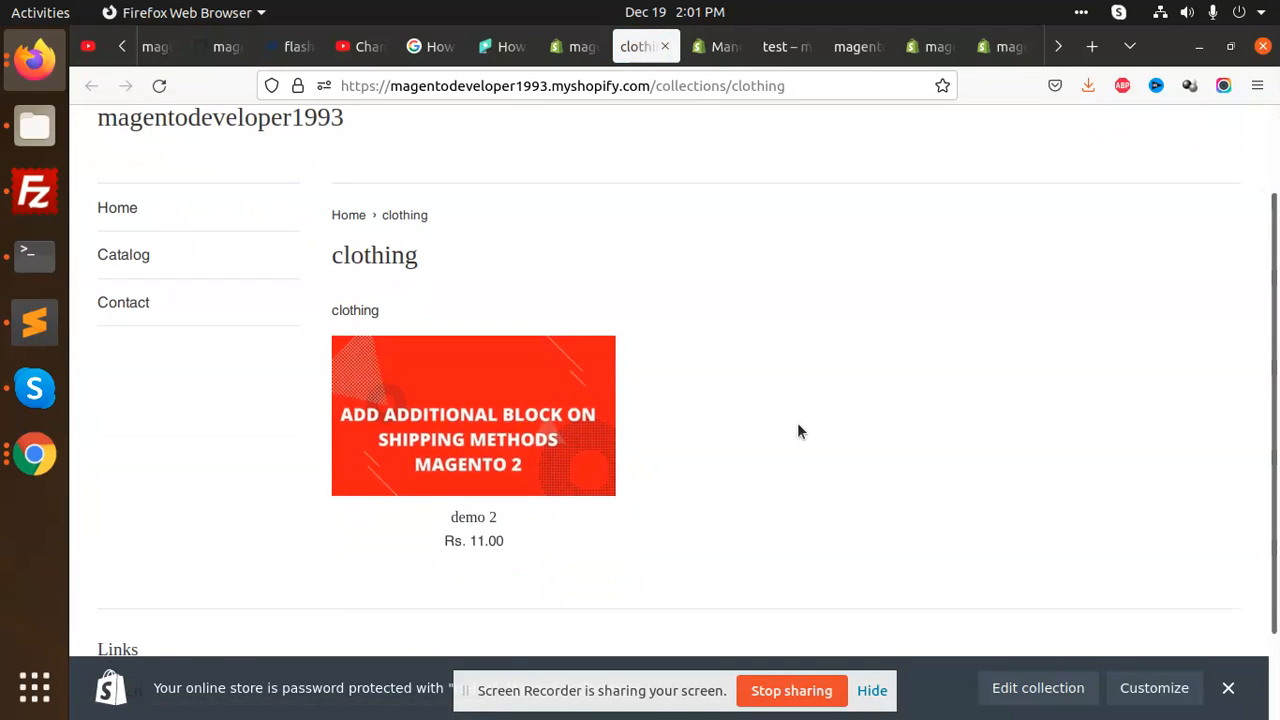